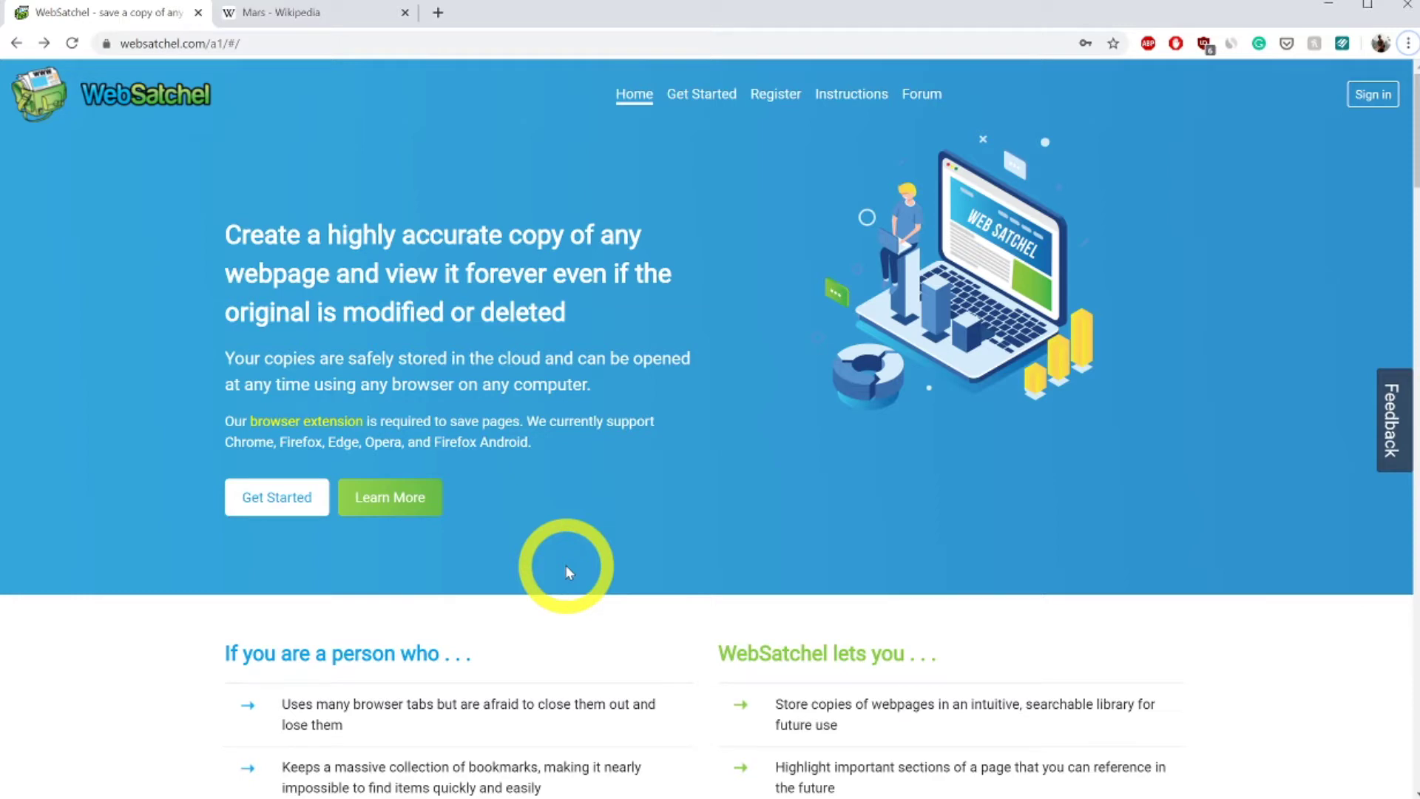
Install the WebSatchel browser extension for Chrome from the website's Get Started page
{"action": "left_click", "coordinate": [289, 498]}
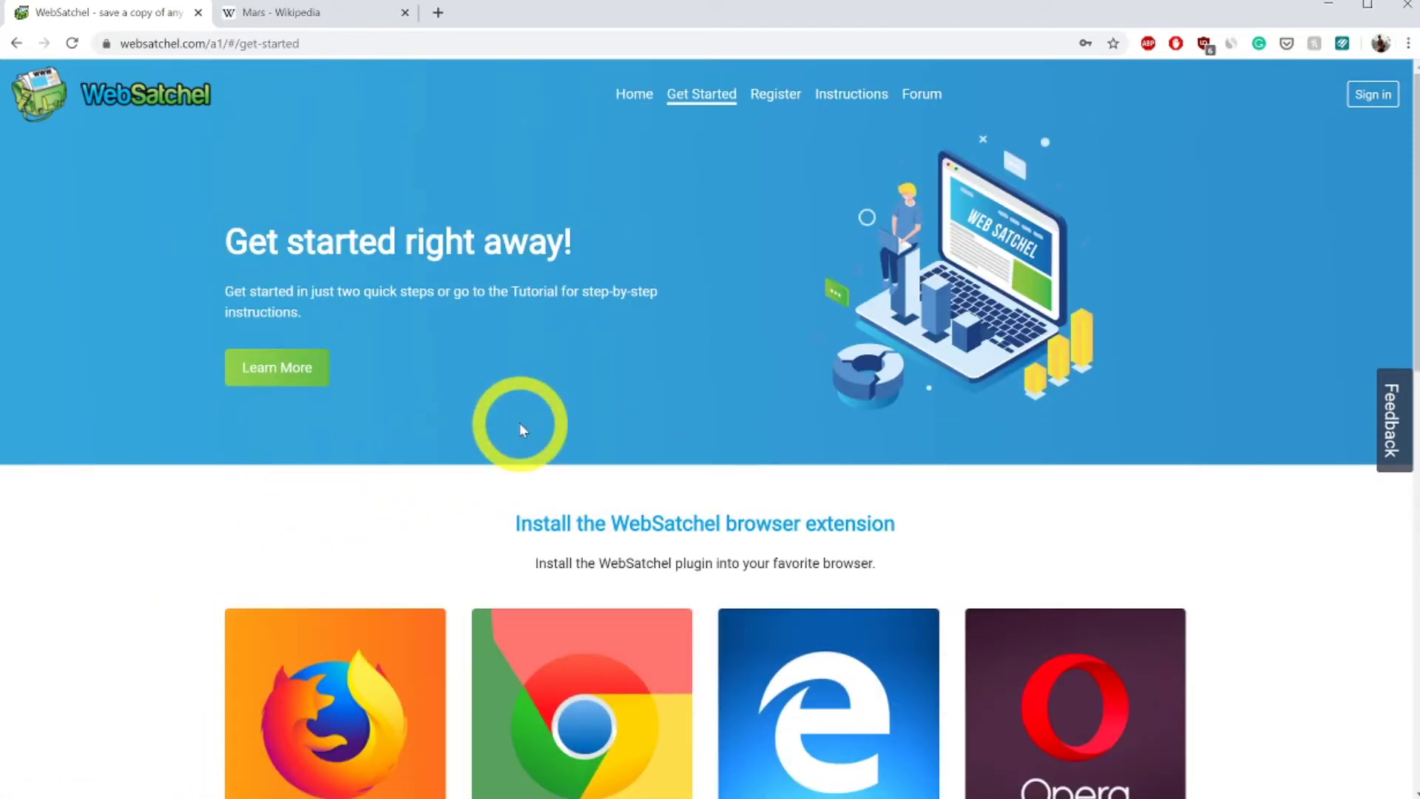
{"action": "scroll", "coordinate": [526, 418], "scroll_direction": "down", "scroll_amount": 2}
{"action": "scroll", "coordinate": [529, 423], "scroll_direction": "down", "scroll_amount": 1}
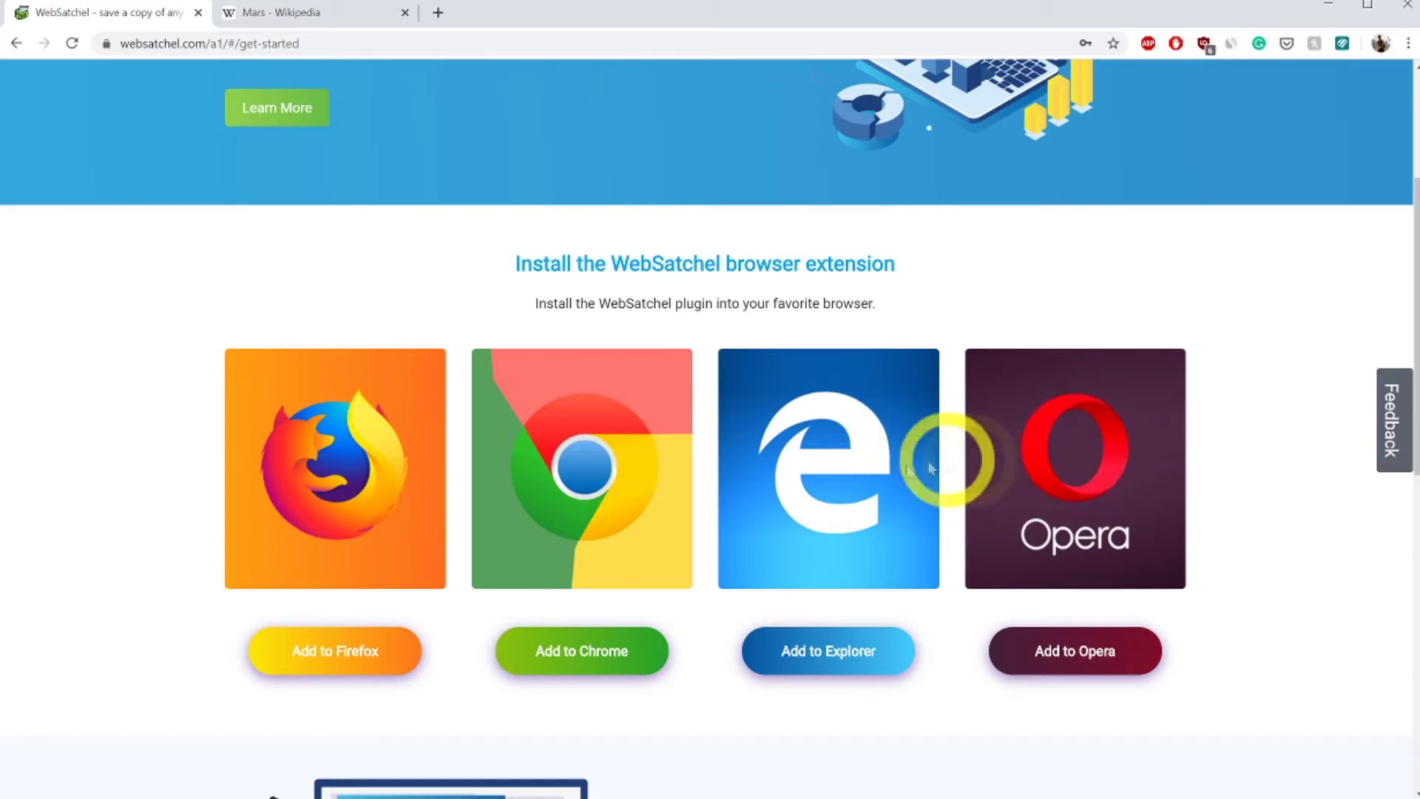
{"action": "scroll", "coordinate": [691, 507], "scroll_direction": "down", "scroll_amount": 1}
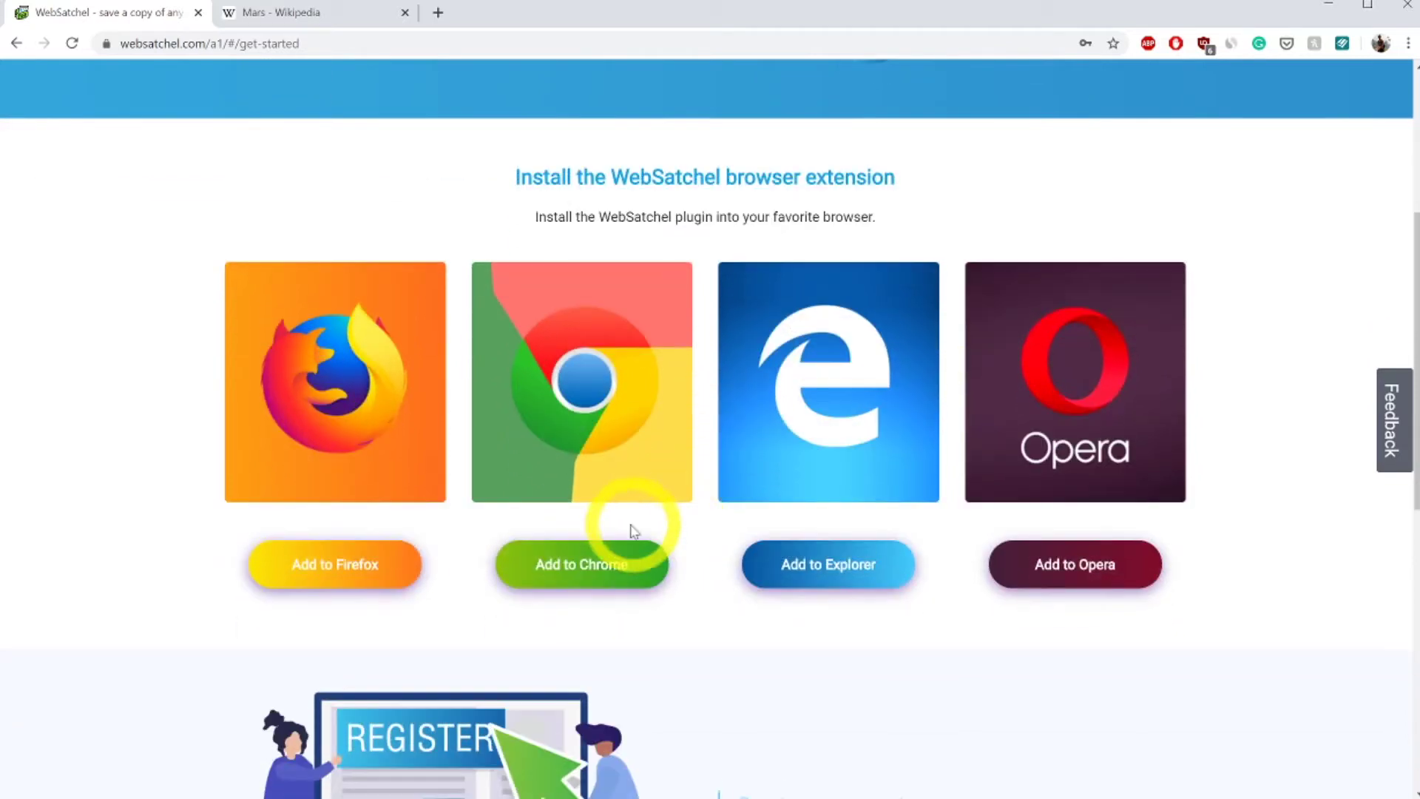
{"action": "left_click", "coordinate": [589, 566]}
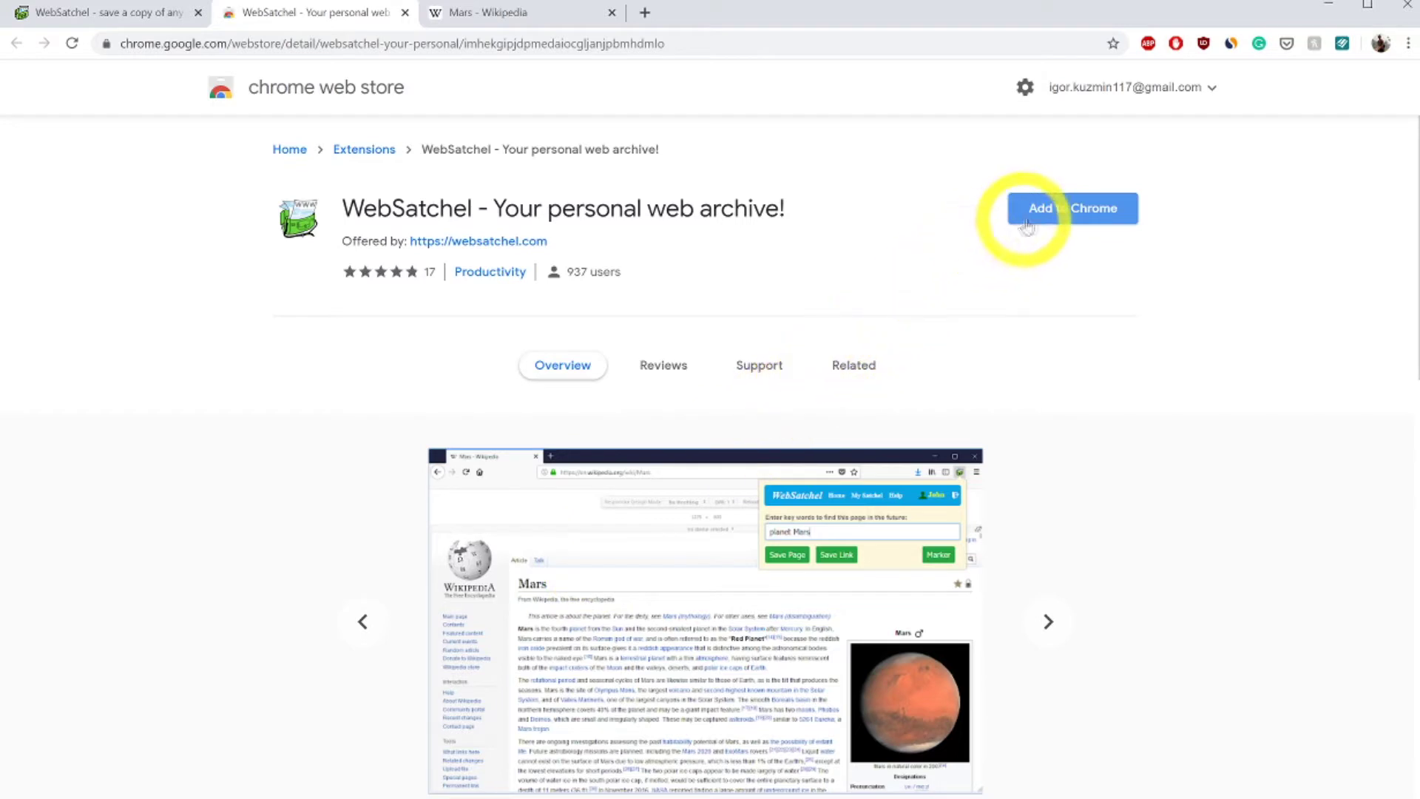
{"action": "left_click", "coordinate": [1061, 212]}
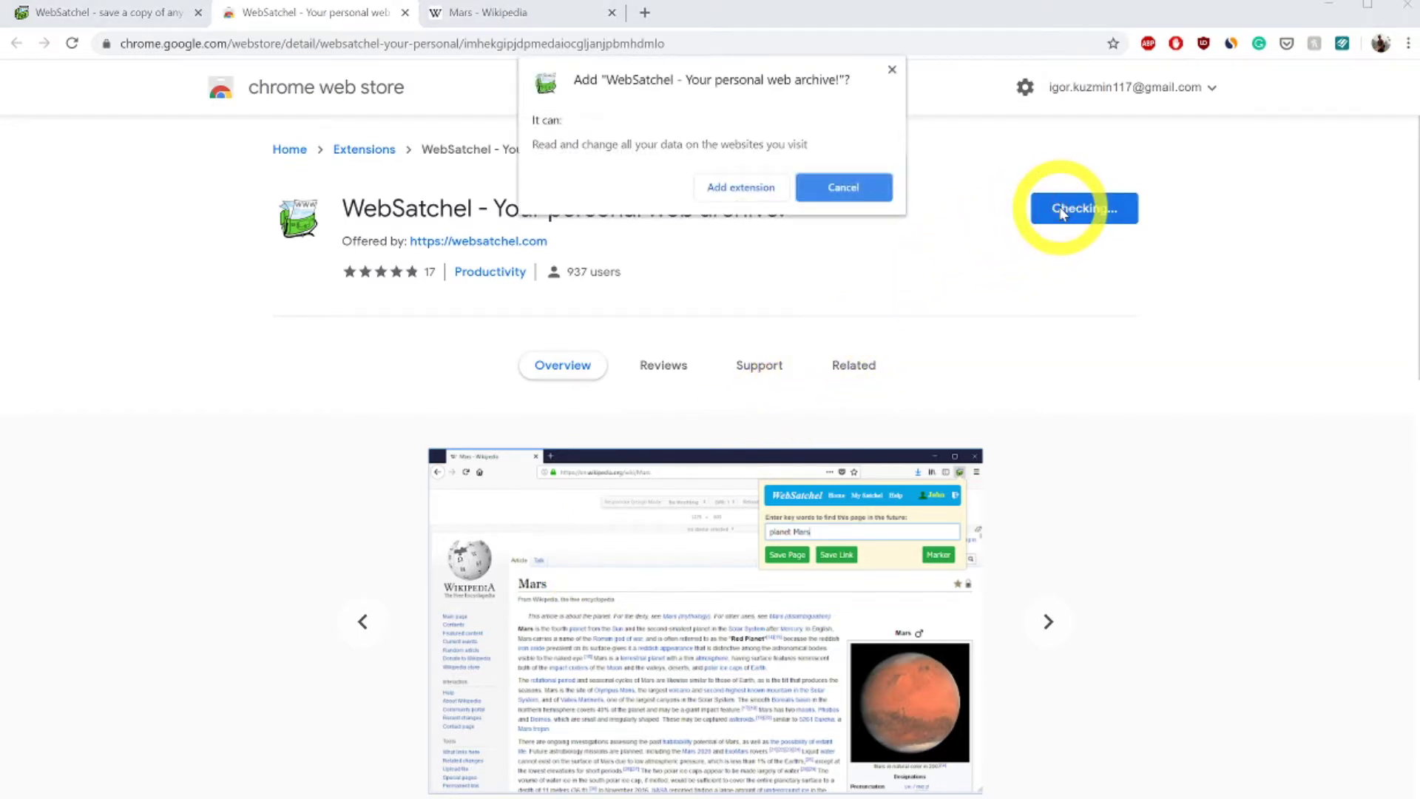
{"action": "left_click", "coordinate": [732, 189]}
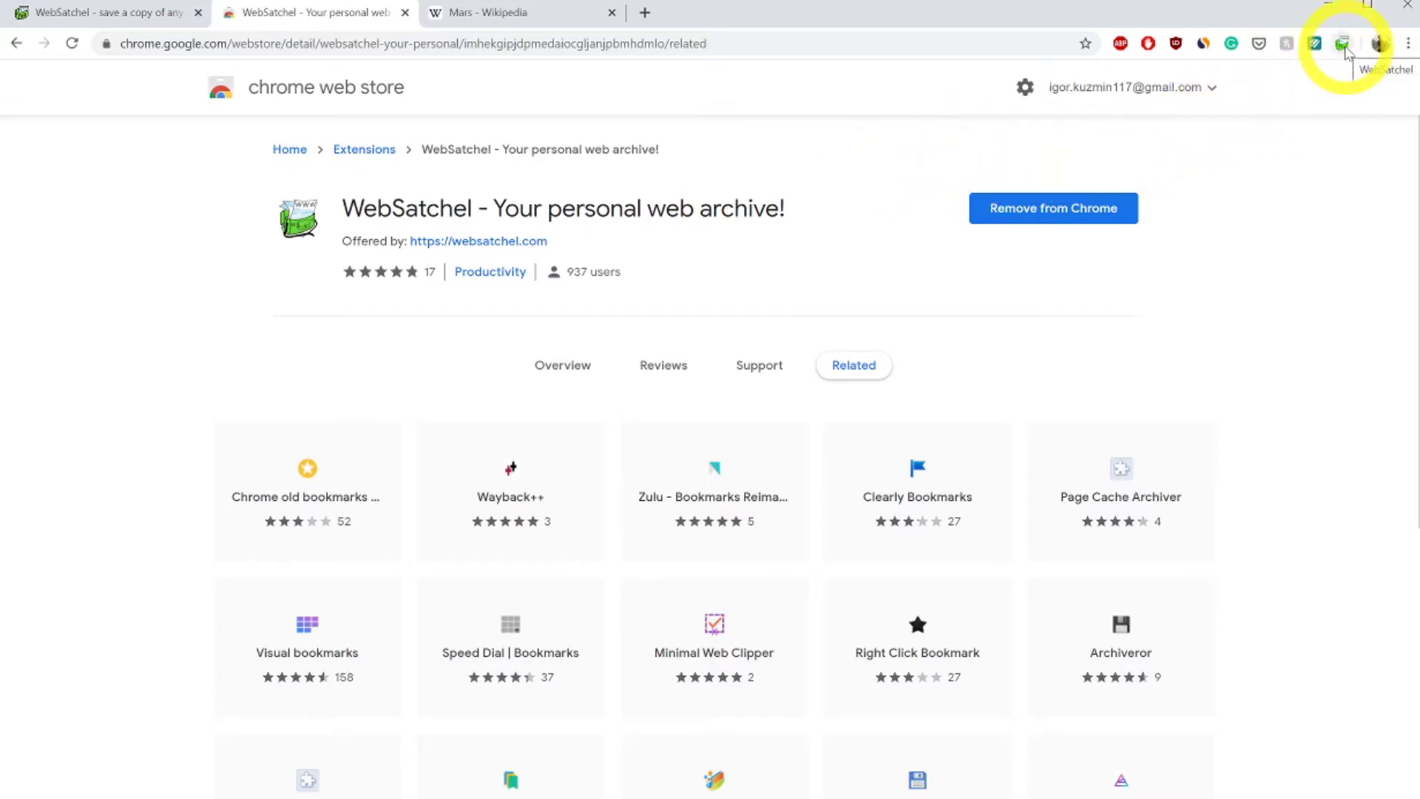
Open the account registration page from the WebSatchel extension, but sign in to the existing account instead
{"action": "left_click", "coordinate": [1343, 45]}
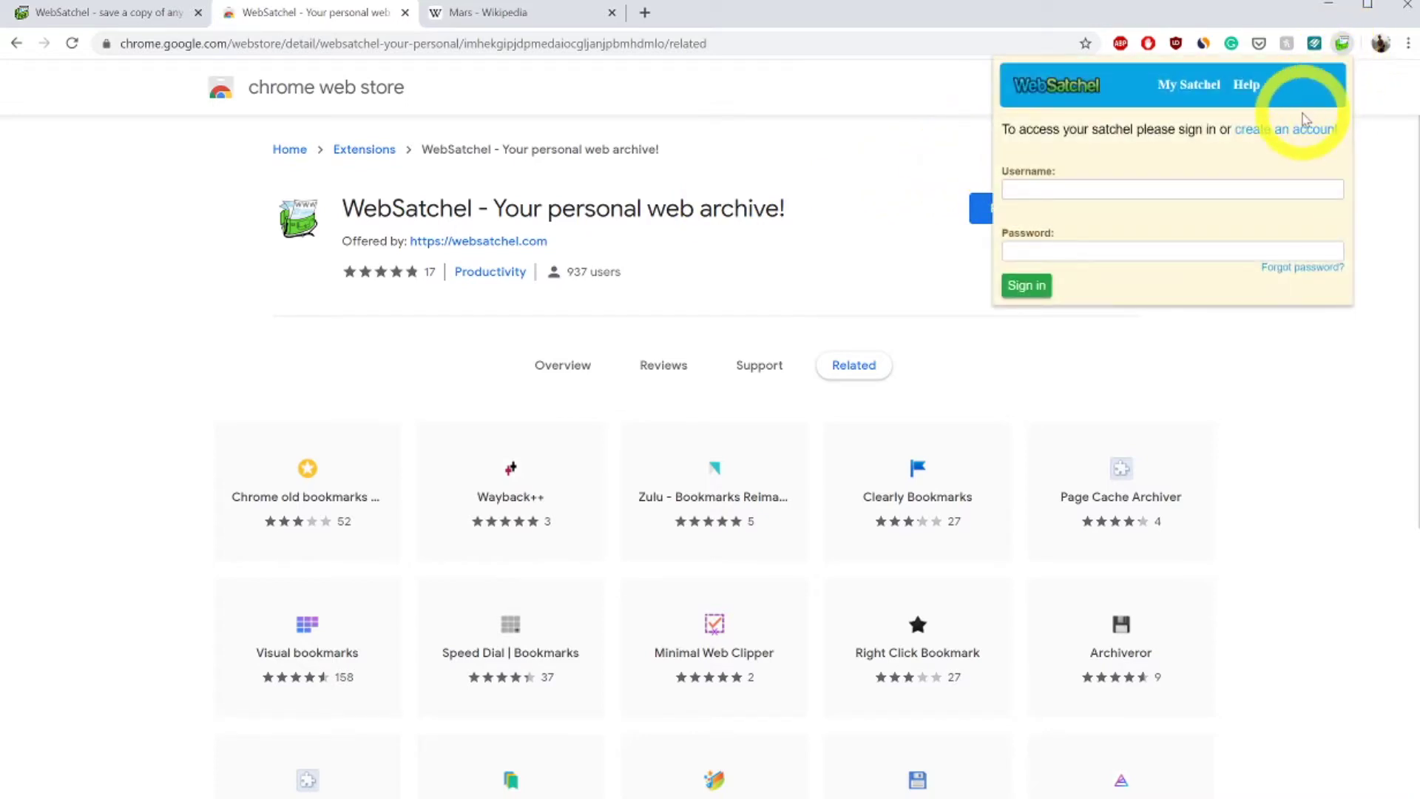
{"action": "left_click", "coordinate": [1297, 129]}
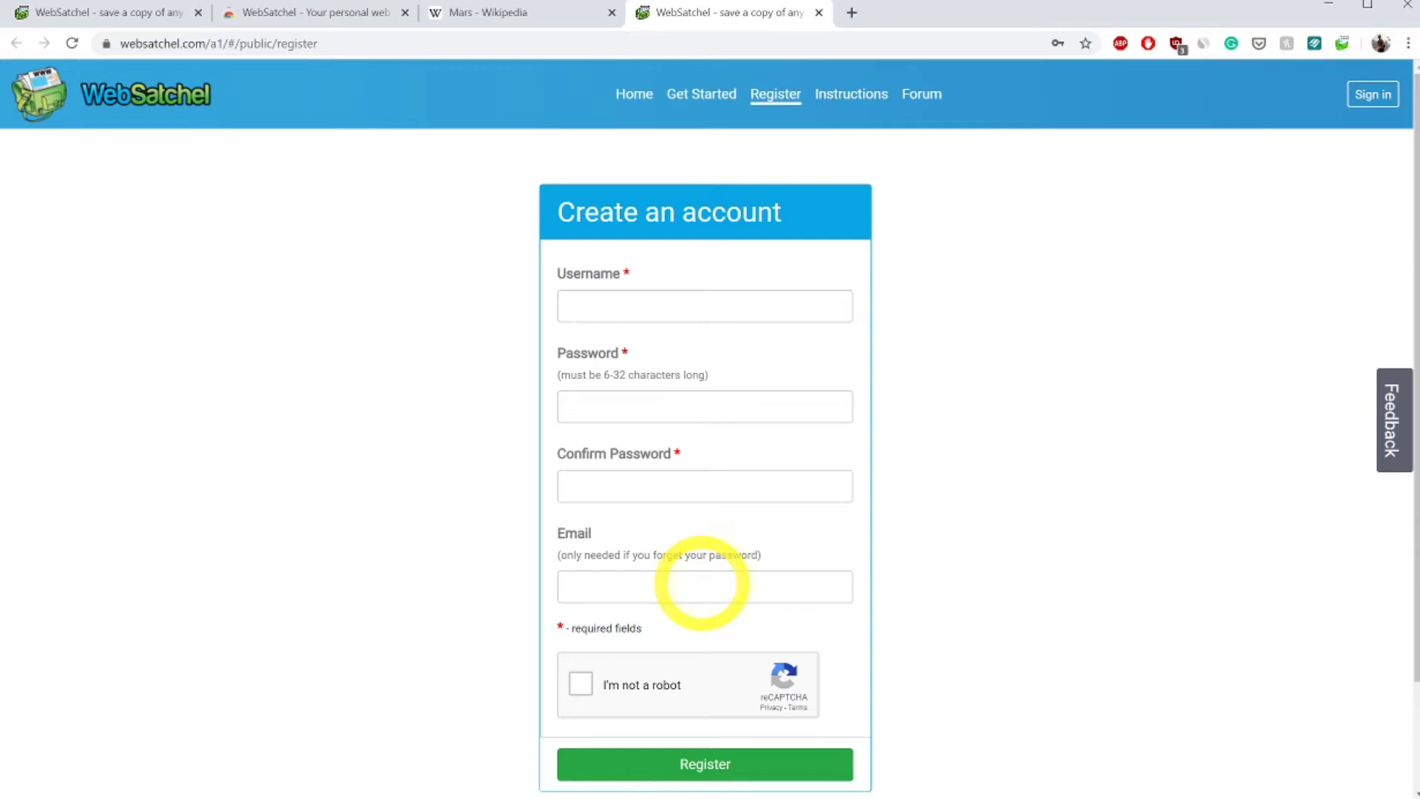
{"action": "left_click", "coordinate": [1374, 103]}
{"action": "left_click", "coordinate": [696, 473]}
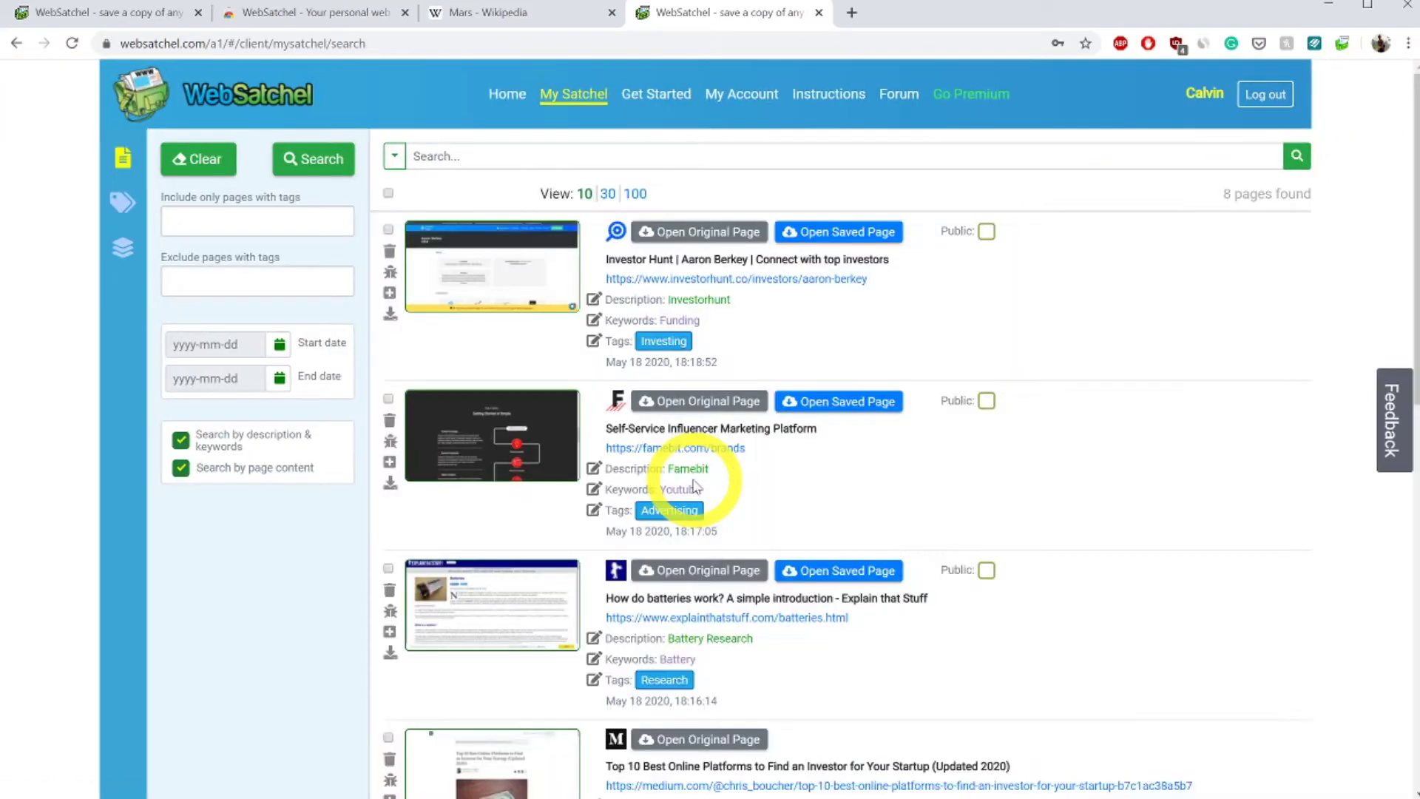
{"action": "left_click", "coordinate": [1344, 44]}
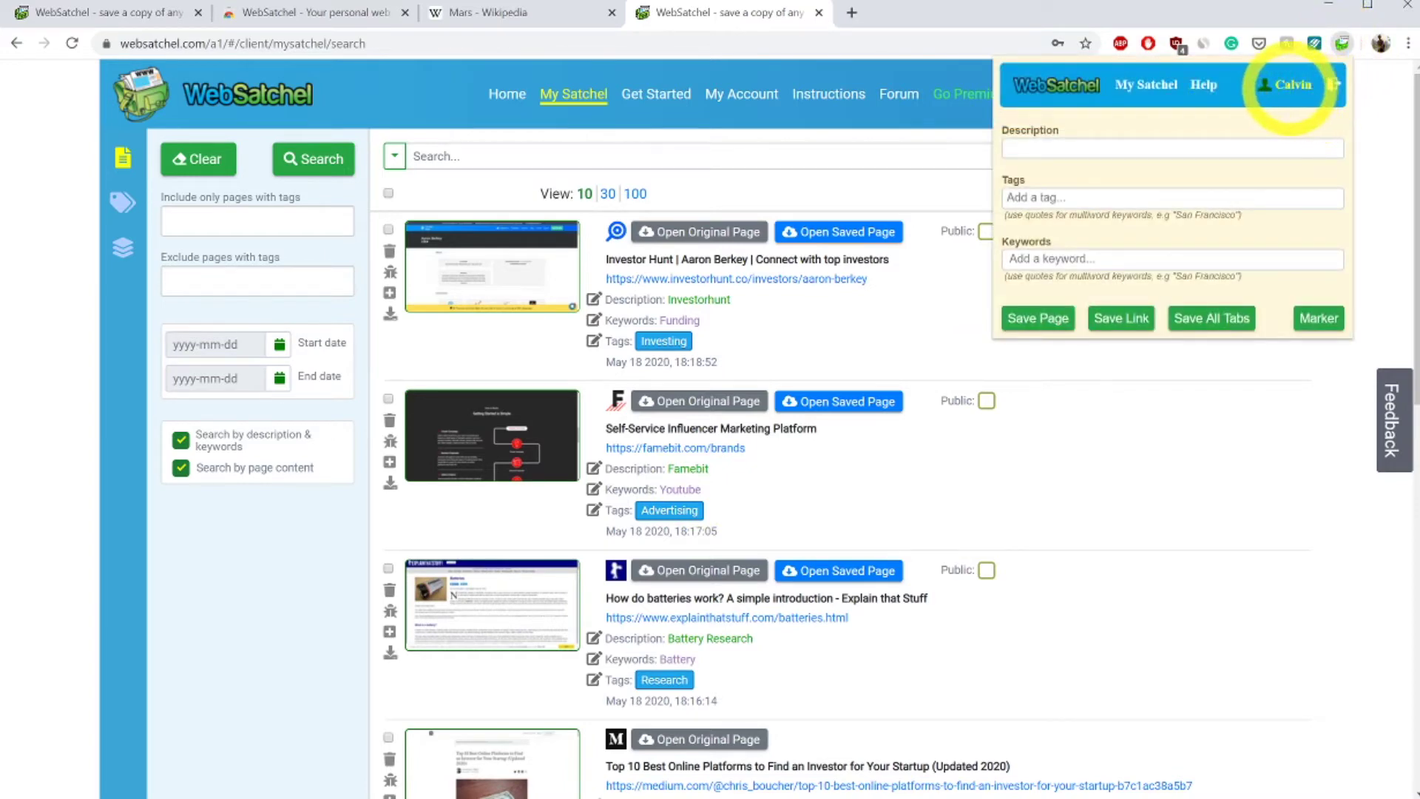
{"action": "left_click", "coordinate": [893, 131]}
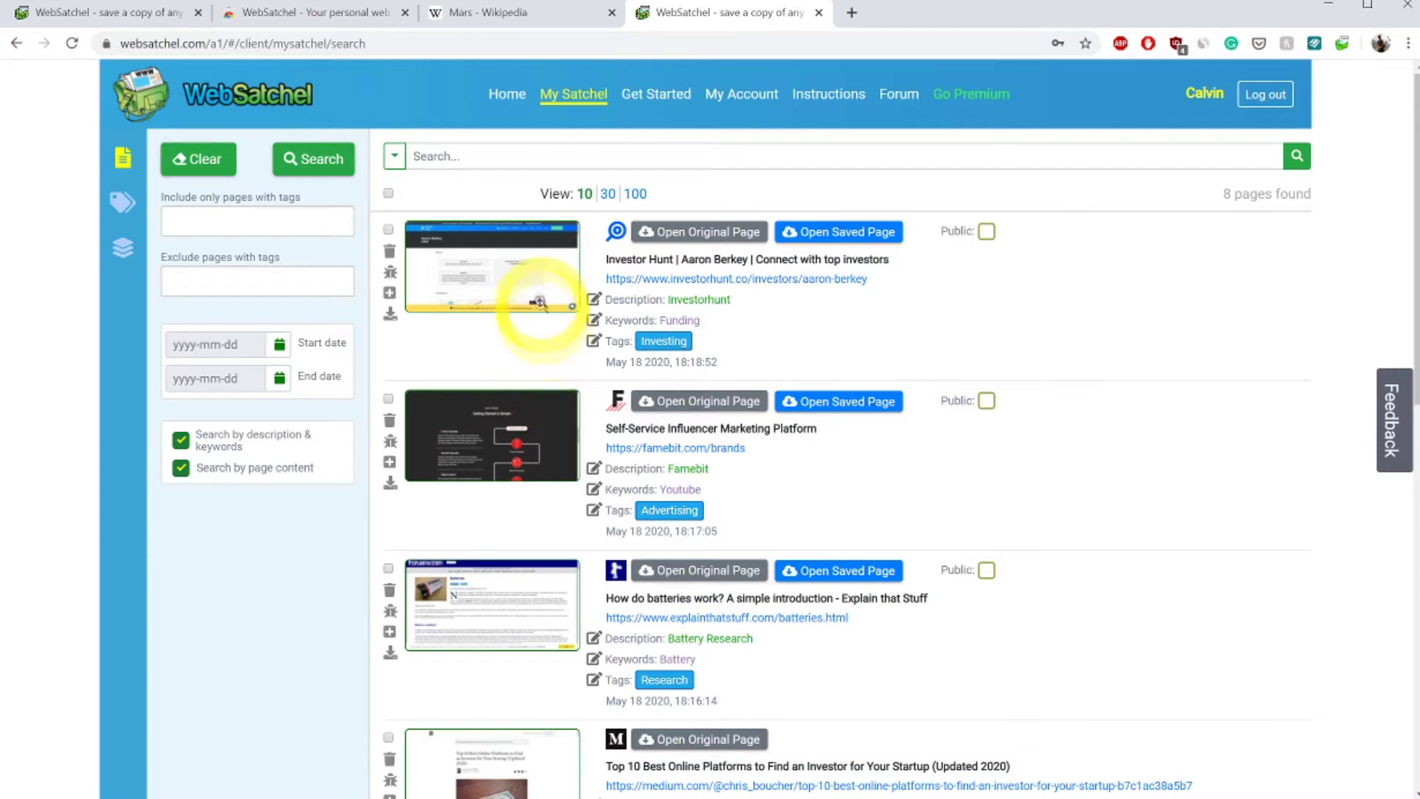
On the Mars Wikipedia article, open the WebSatchel extension and enter the description "Mars Research"
{"action": "left_click", "coordinate": [514, 18]}
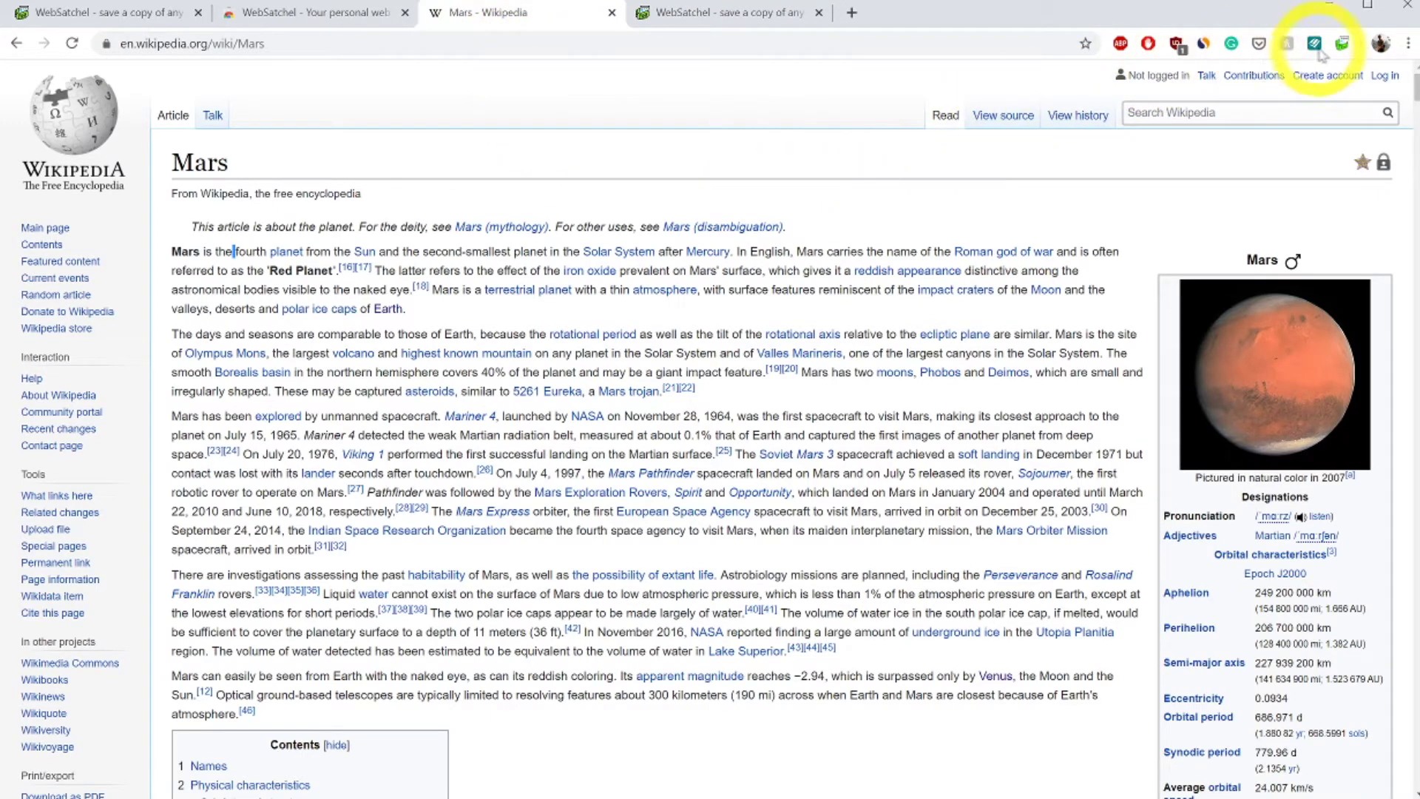
{"action": "left_click", "coordinate": [1342, 44]}
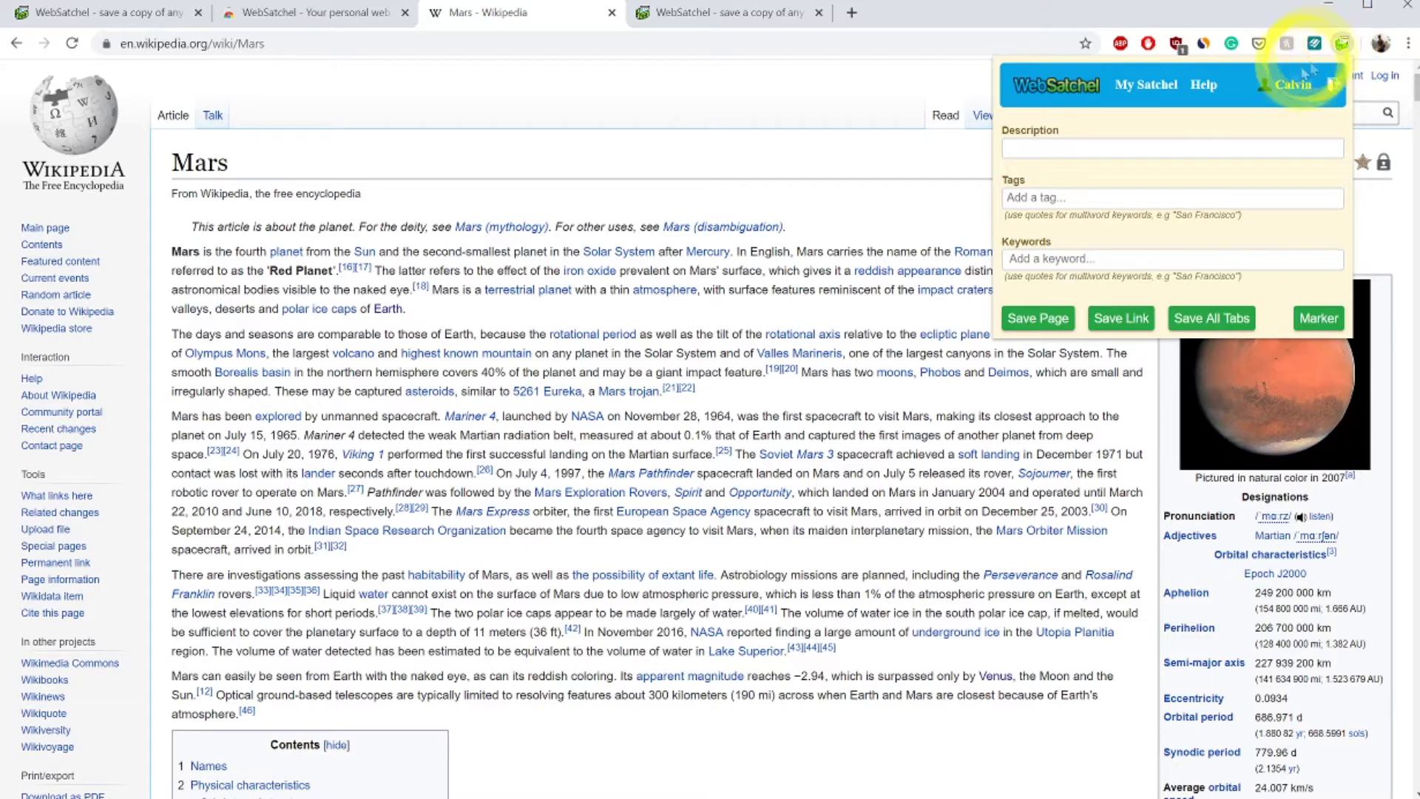
{"action": "left_click", "coordinate": [1183, 147]}
{"action": "type", "text": "Ma"}
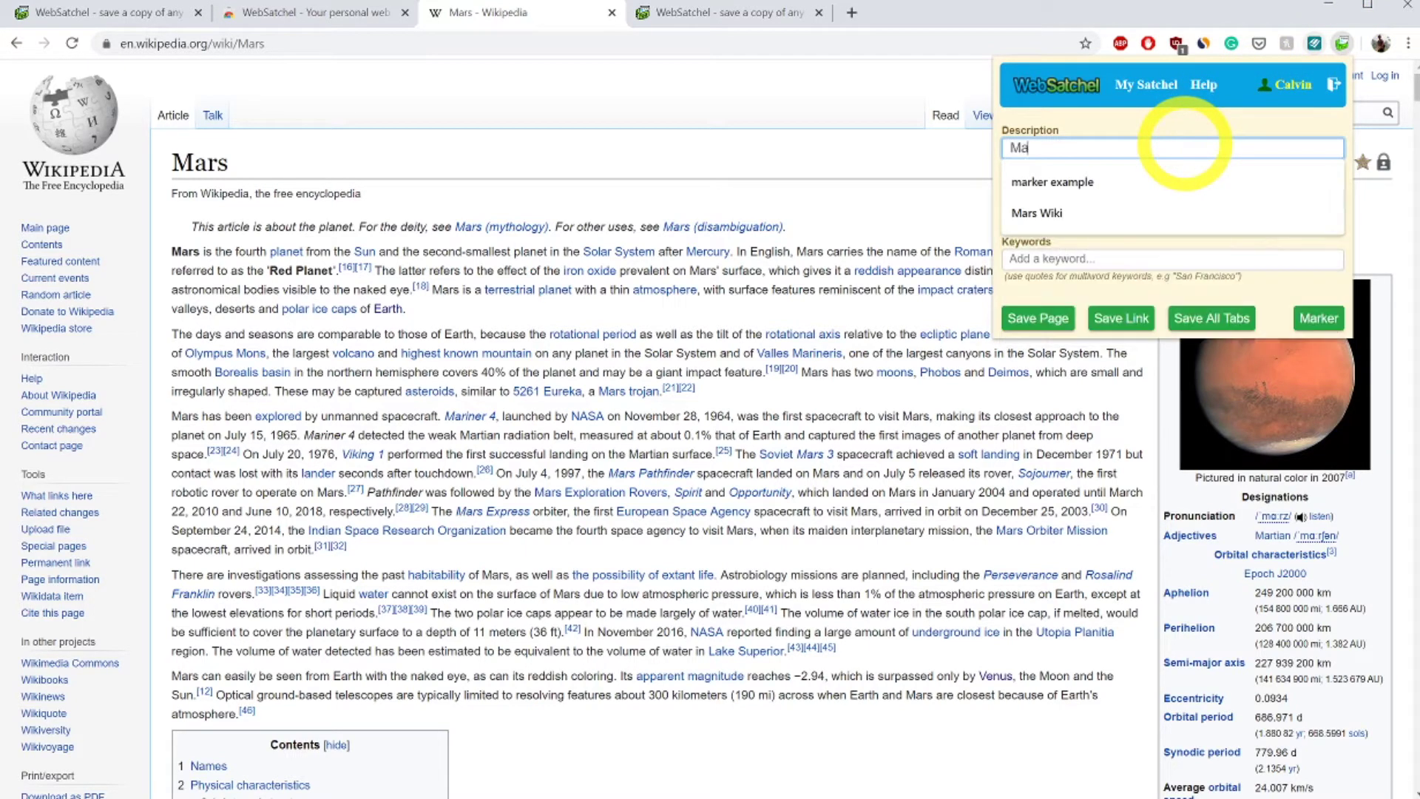
{"action": "type", "text": "rs Research"}
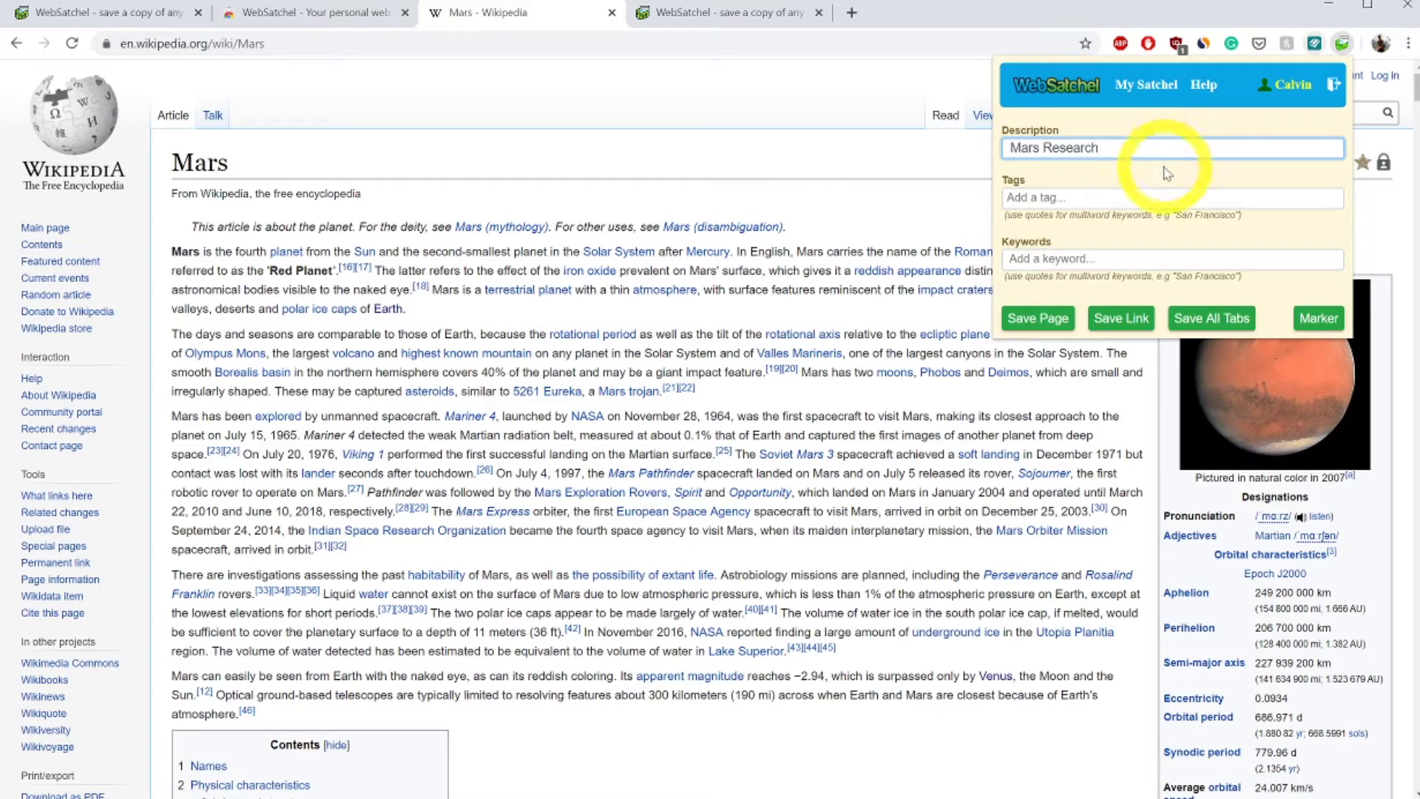
Add the tag "Planet Research" and the keyword "Red Planet" to the Mars page
{"action": "left_click", "coordinate": [1138, 194]}
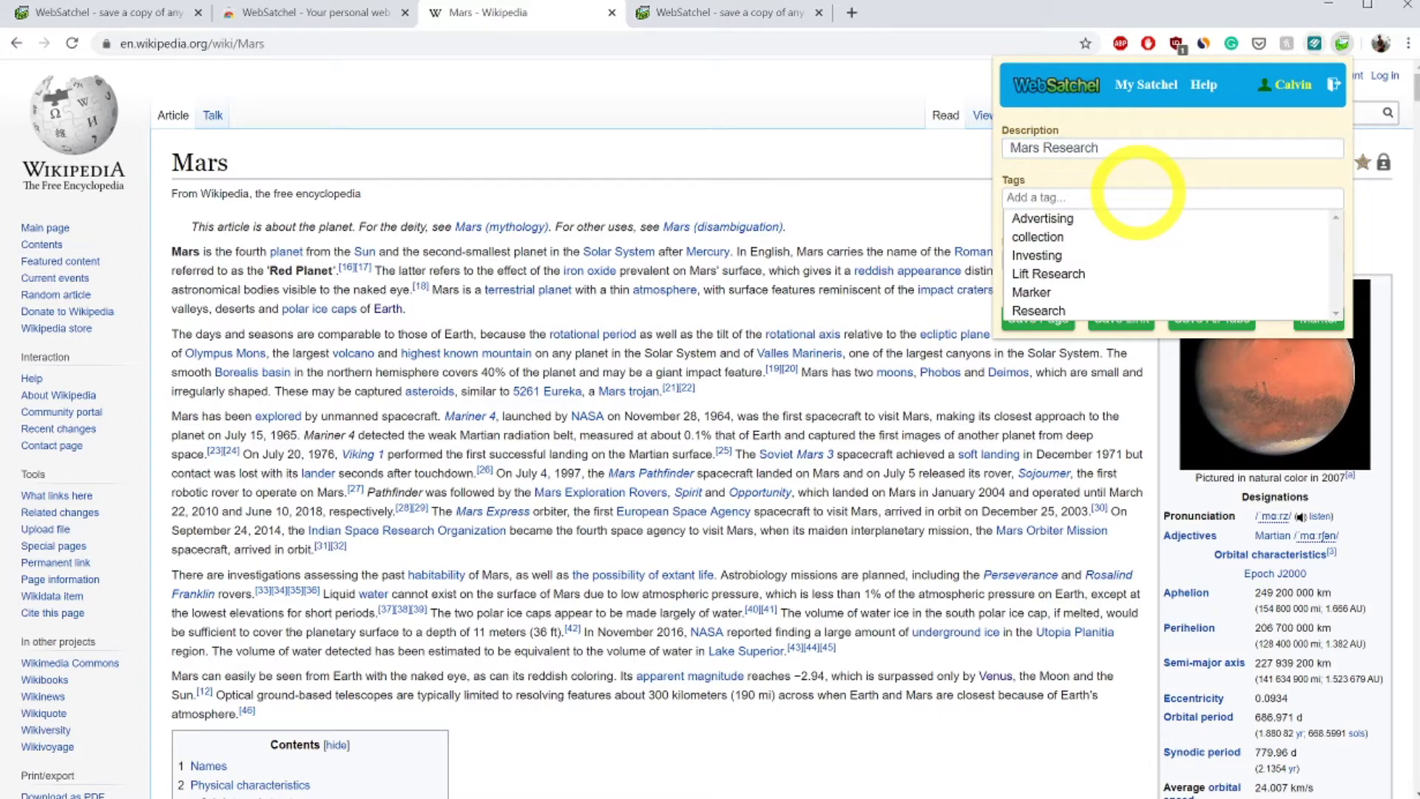
{"action": "type", "text": "\"Planet Research"}
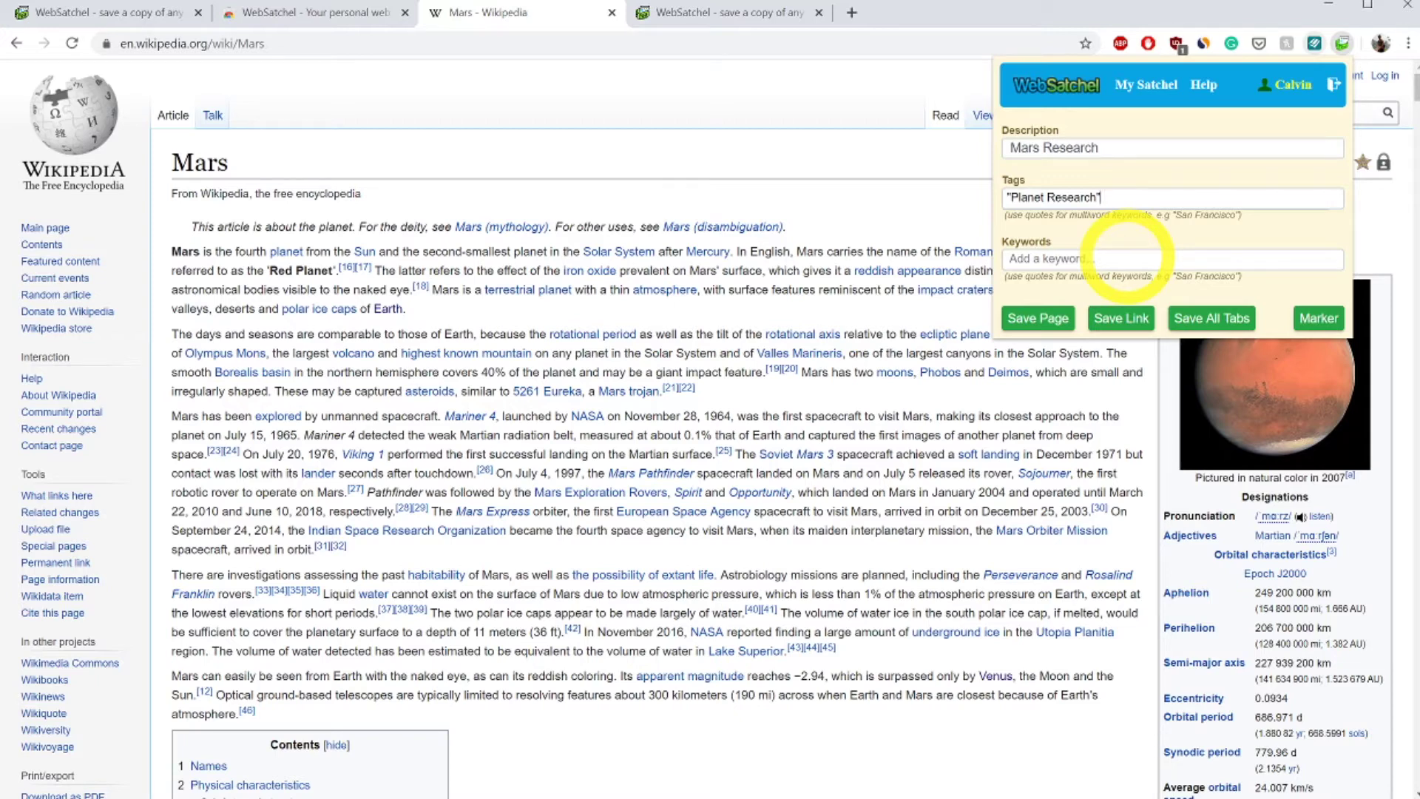
{"action": "left_click", "coordinate": [1125, 257]}
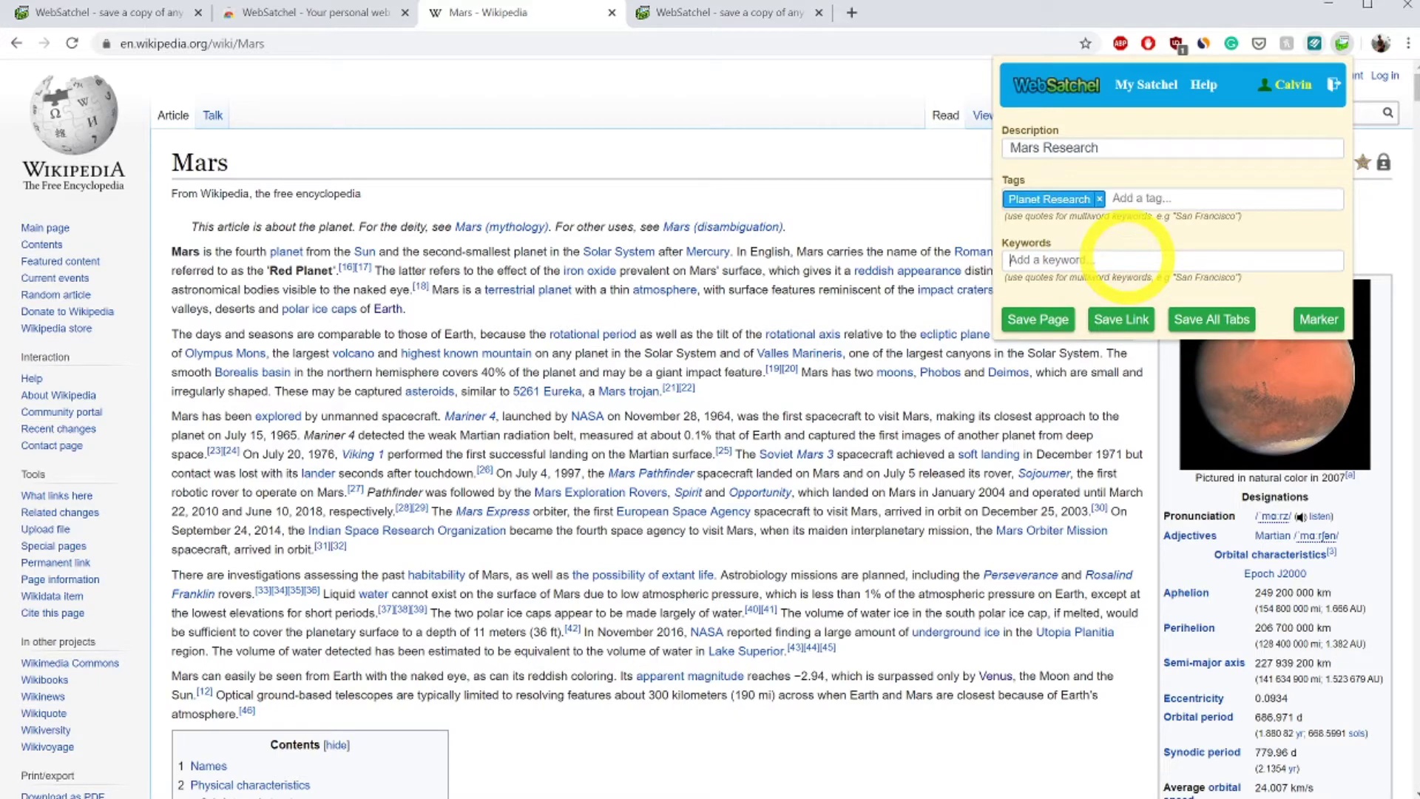
{"action": "type", "text": "\"Red Planet\""}
{"action": "key", "text": "Return"}
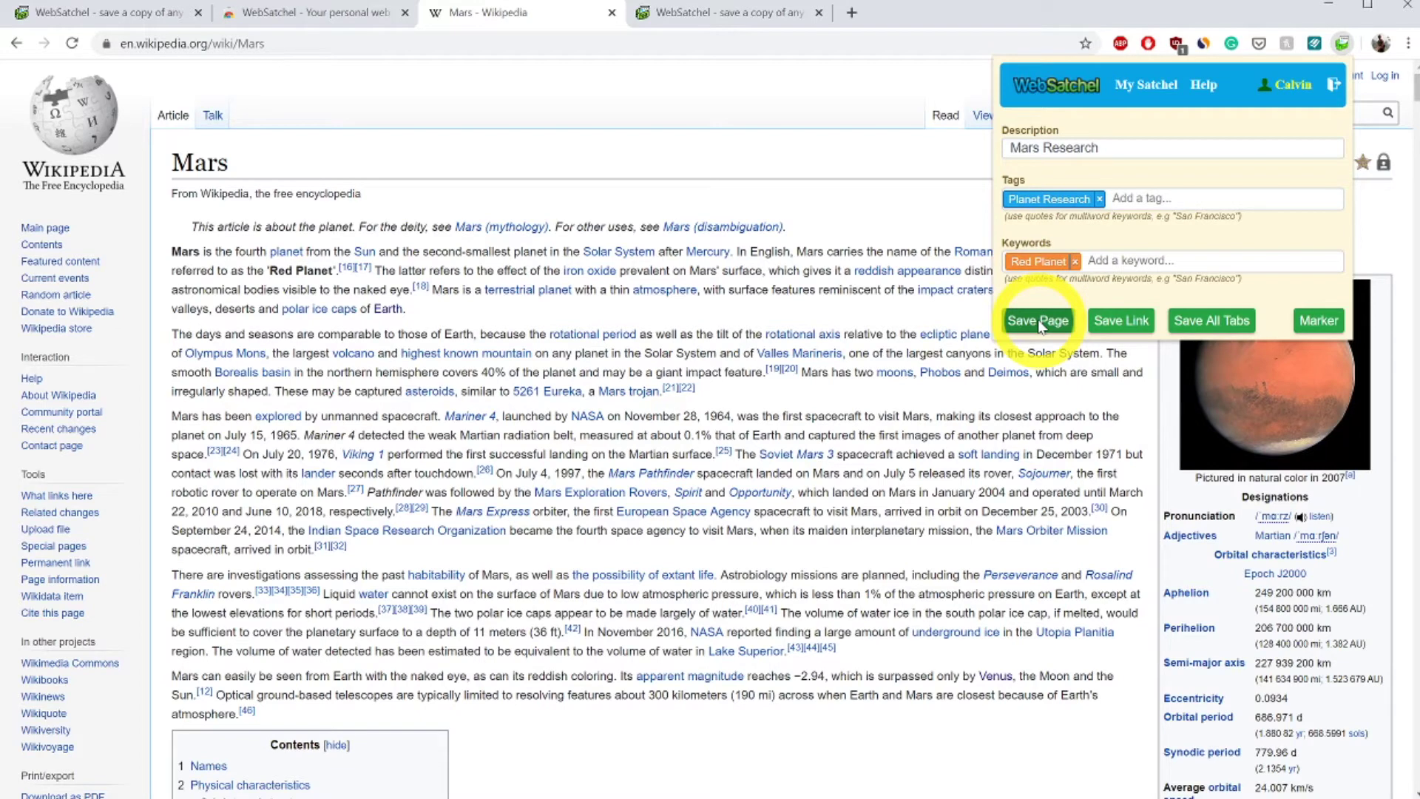
Save the full Mars page to WebSatchel and open the satchel, signing in with the prefilled account details
{"action": "left_click", "coordinate": [1039, 322]}
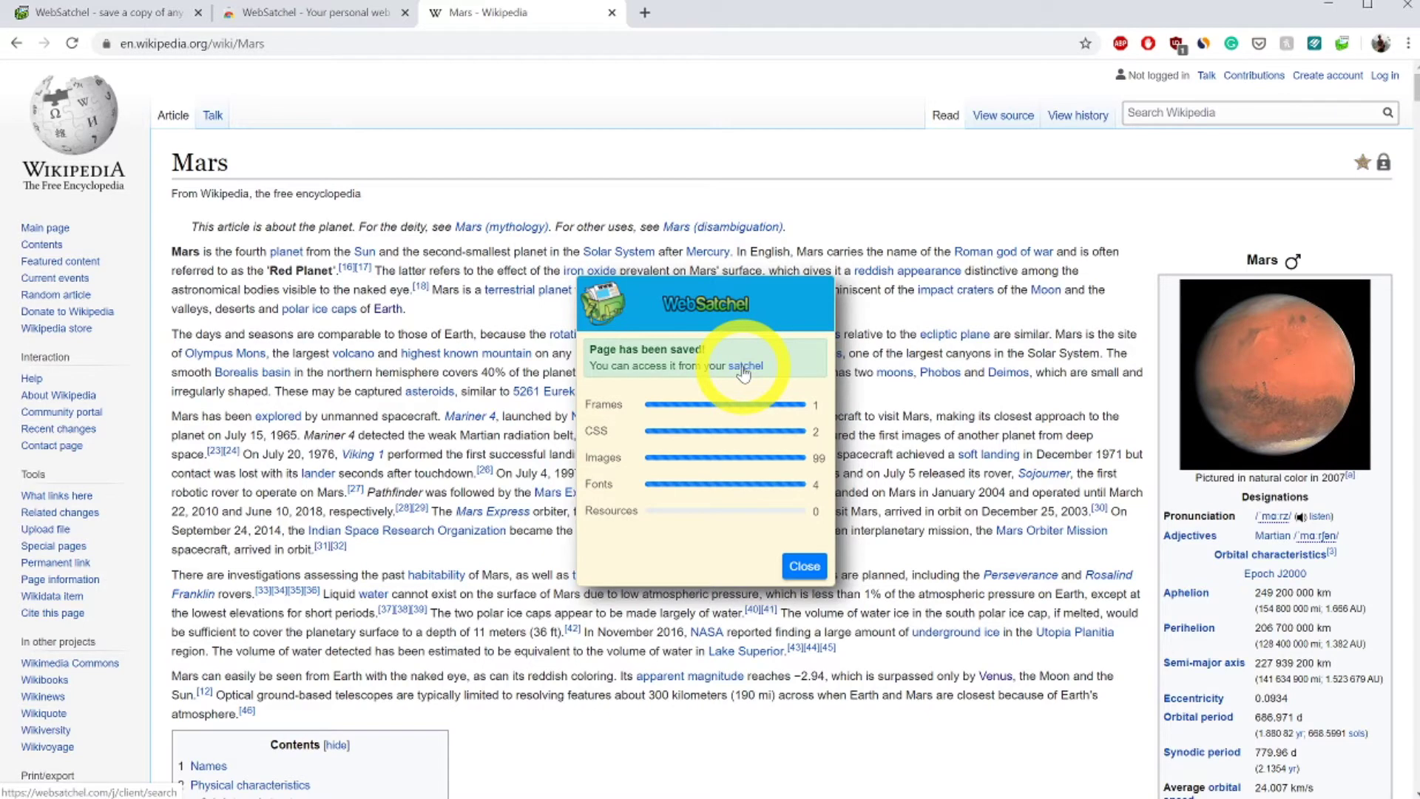
{"action": "left_click", "coordinate": [744, 368]}
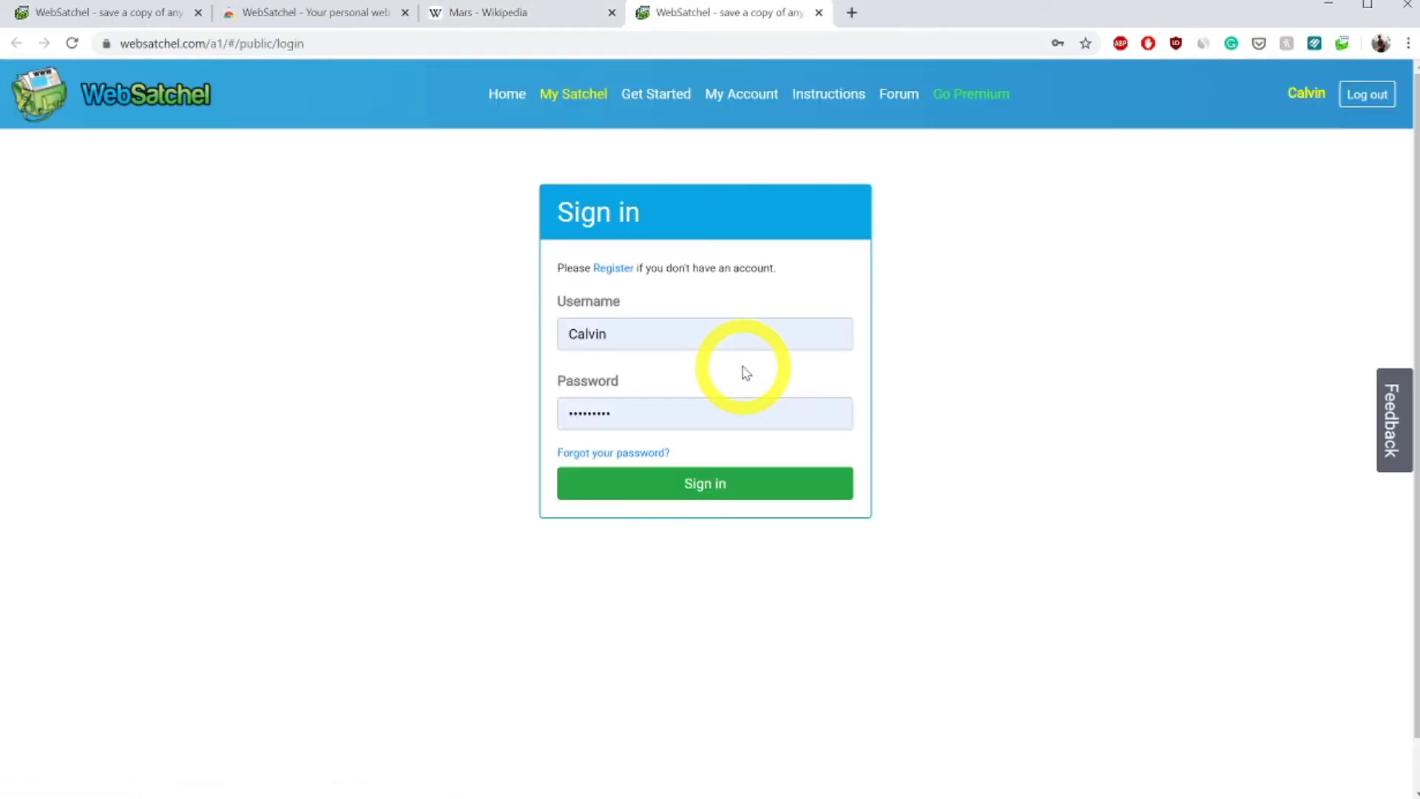
{"action": "left_click", "coordinate": [696, 481]}
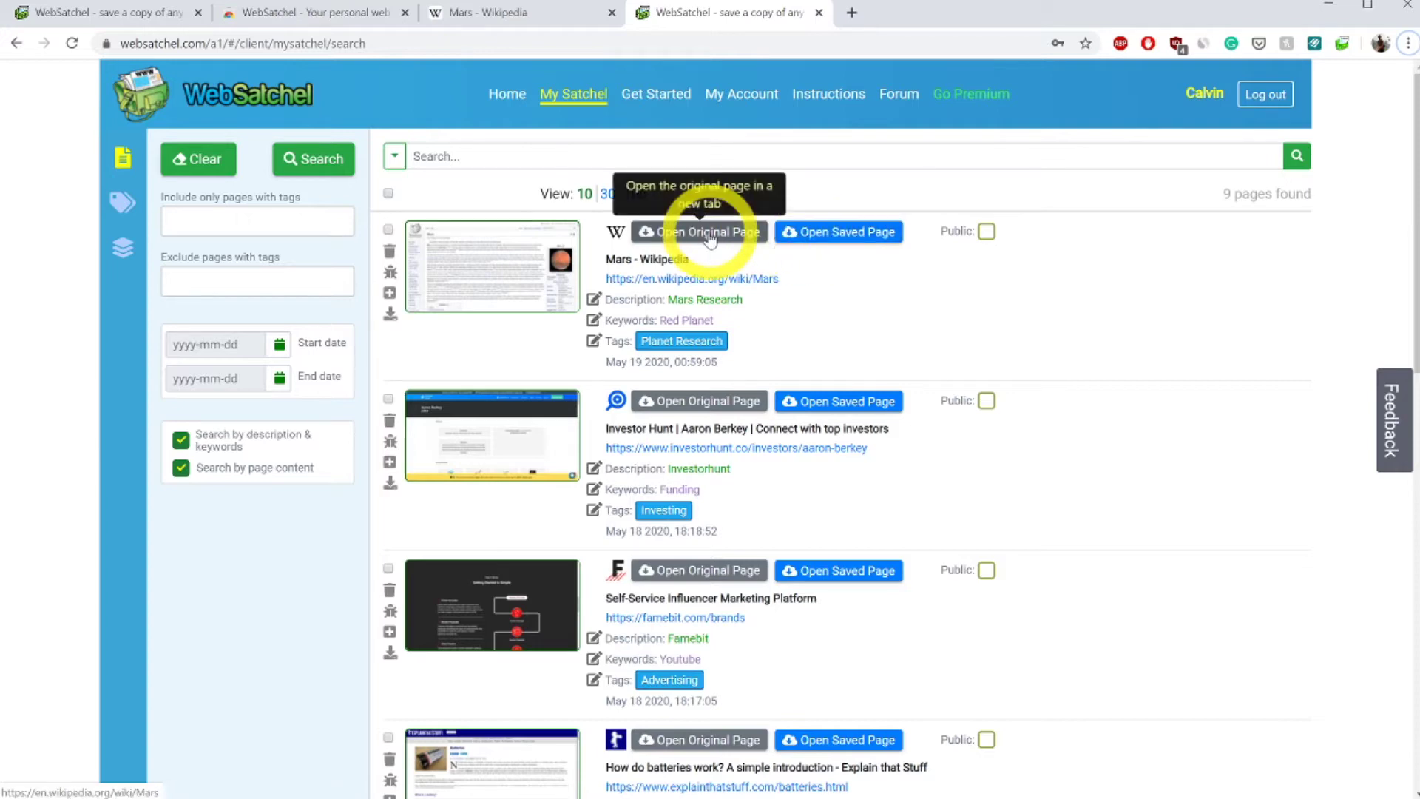
Open the saved copy of the Mars page, look through it and return to the satchel list
{"action": "left_click", "coordinate": [823, 233]}
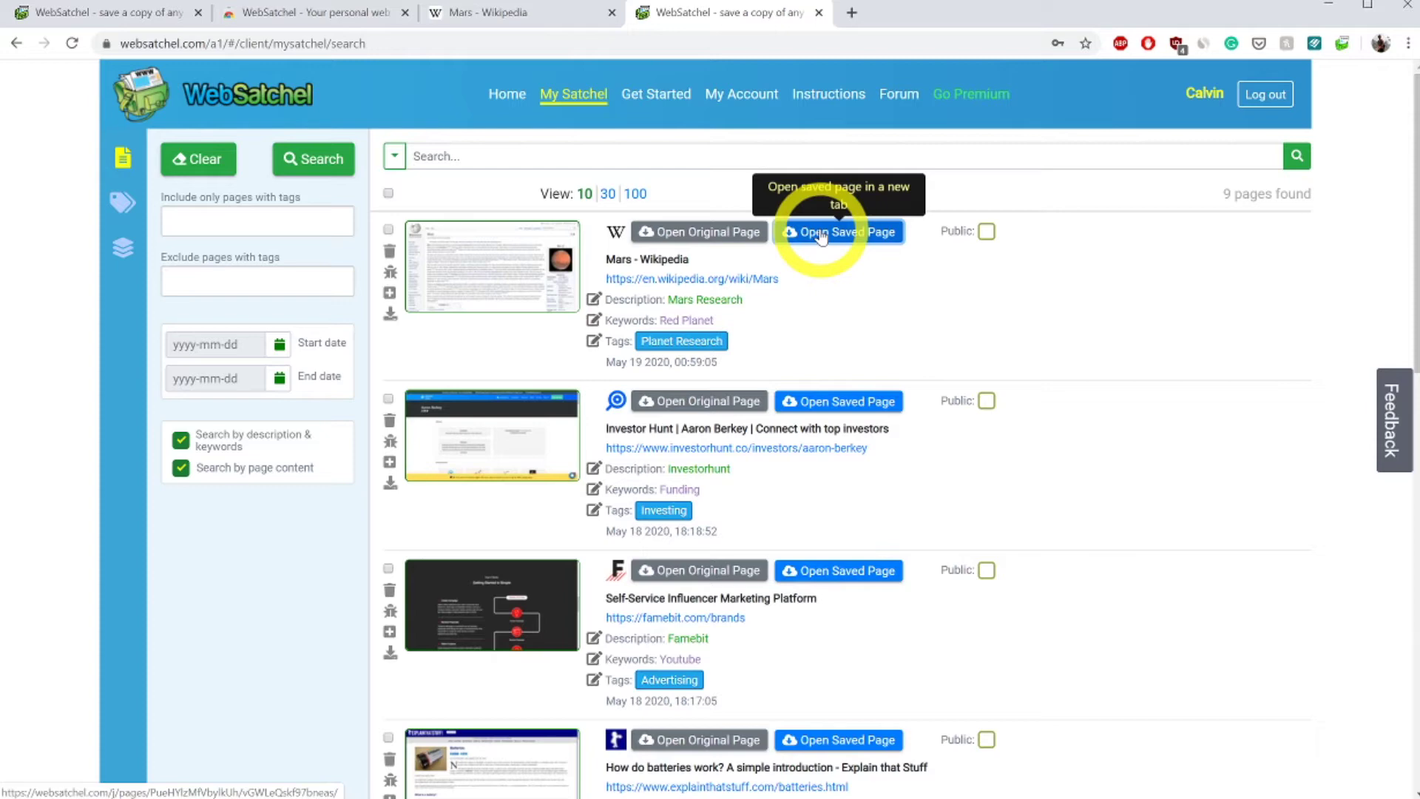
{"action": "left_click", "coordinate": [823, 234]}
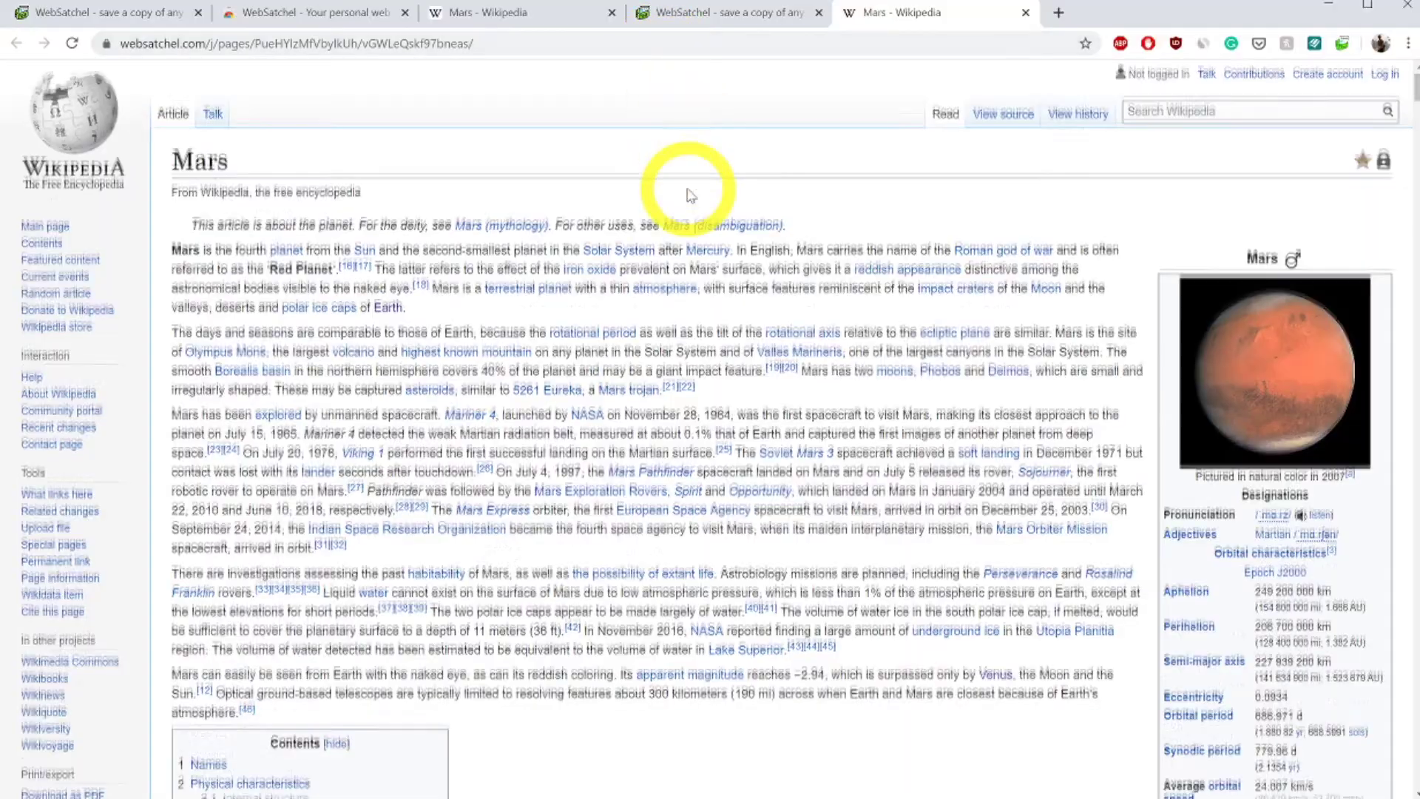
{"action": "scroll", "coordinate": [688, 191], "scroll_direction": "down", "scroll_amount": 10}
{"action": "scroll", "coordinate": [688, 195], "scroll_direction": "down", "scroll_amount": 20}
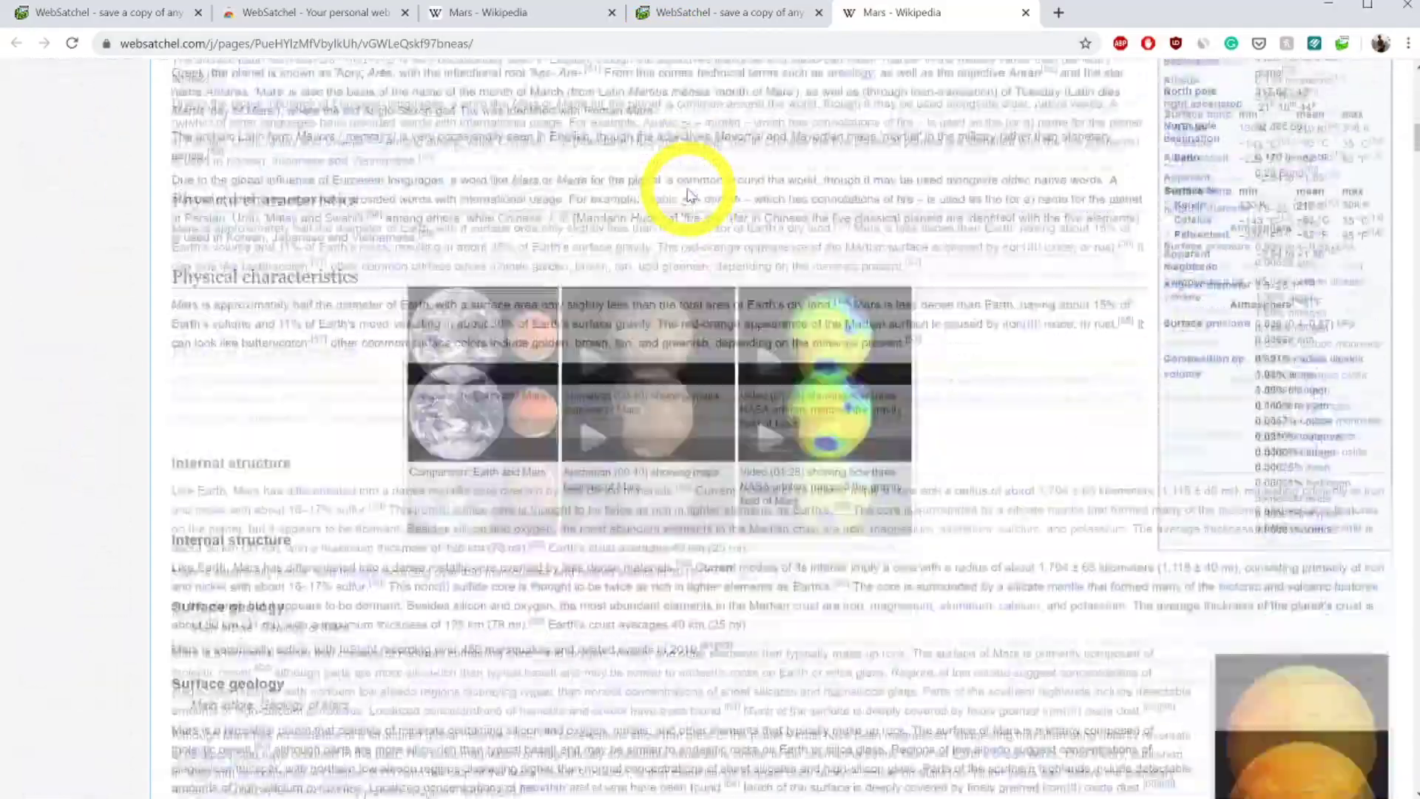
{"action": "scroll", "coordinate": [688, 194], "scroll_direction": "up", "scroll_amount": 20}
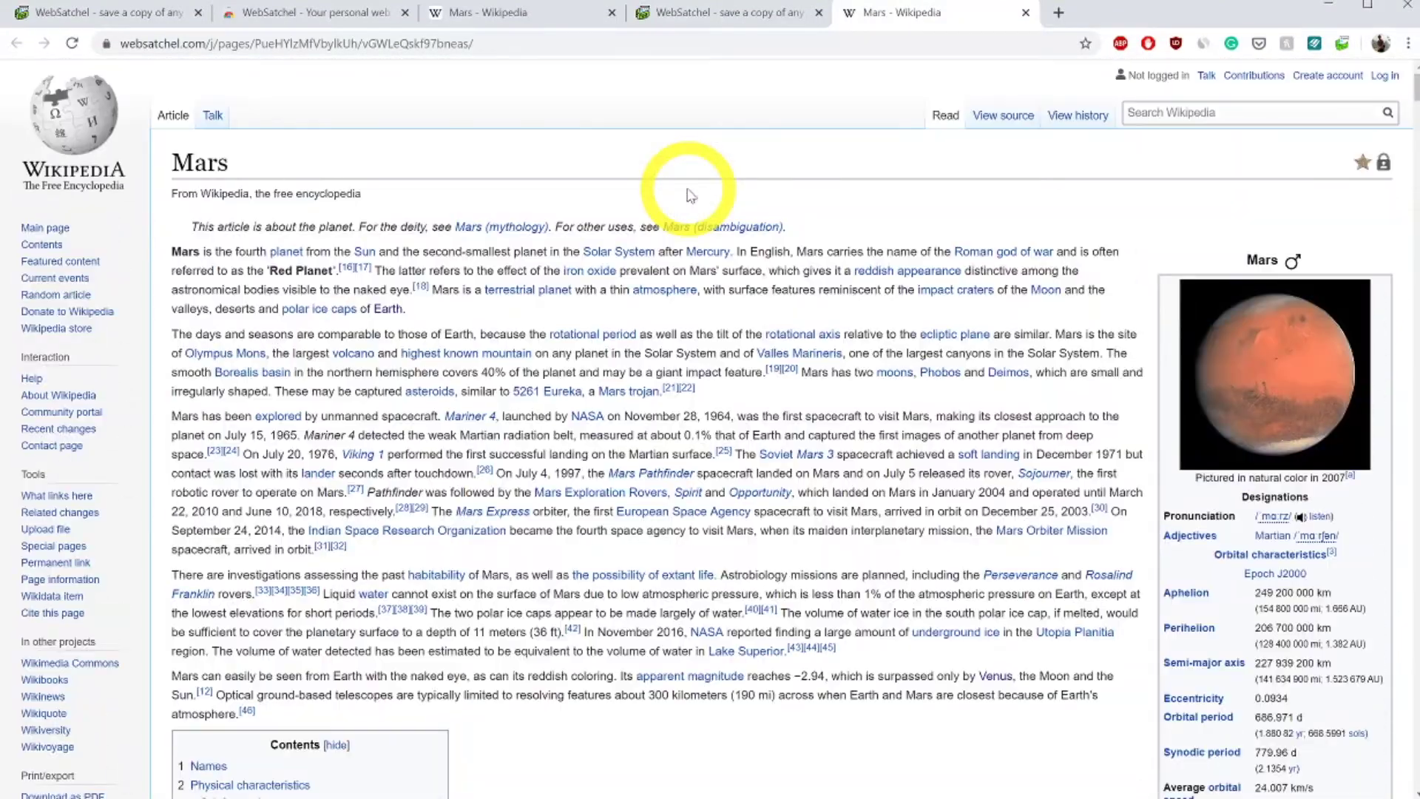
{"action": "left_click", "coordinate": [723, 22]}
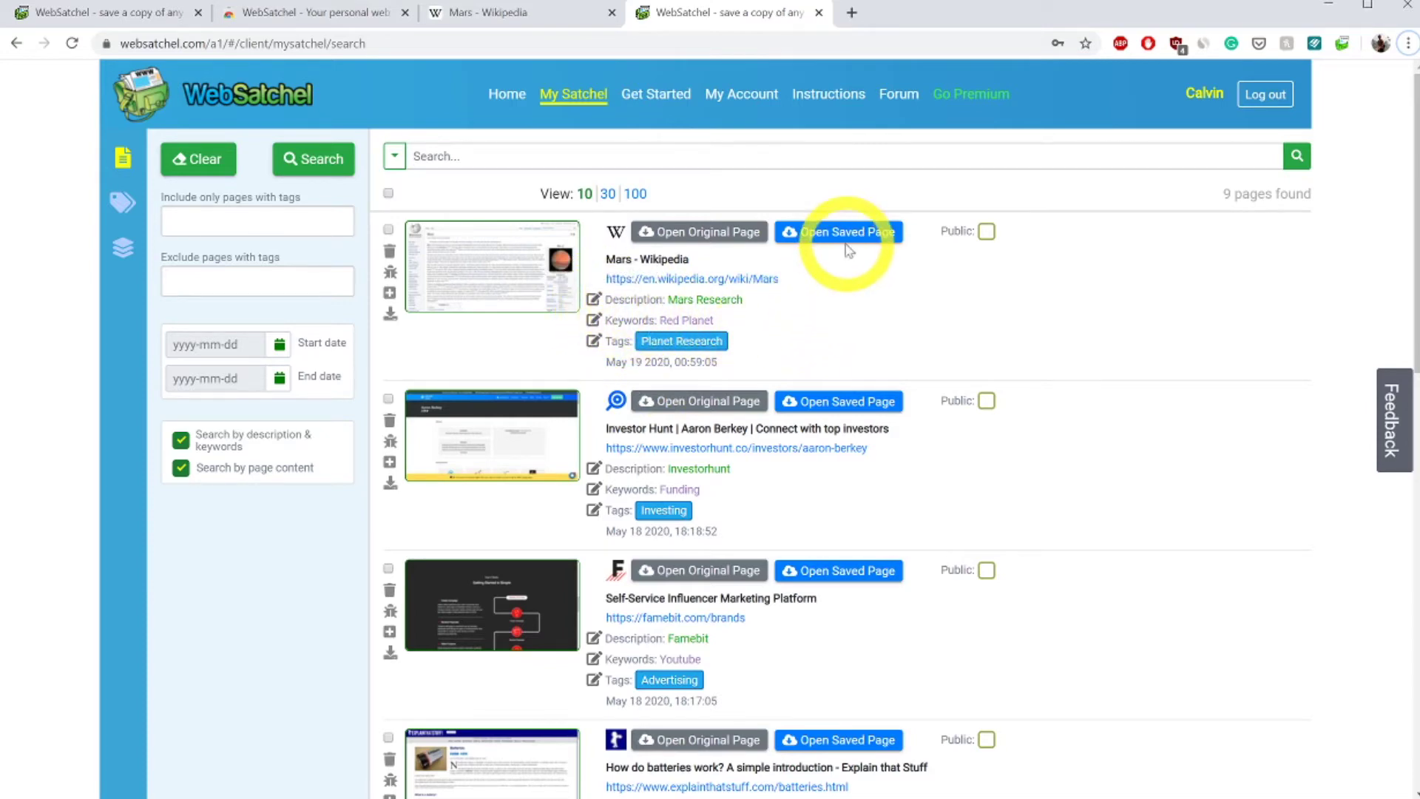
Make the saved Mars page public and open its copied share link in a new browser tab
{"action": "left_click", "coordinate": [986, 235]}
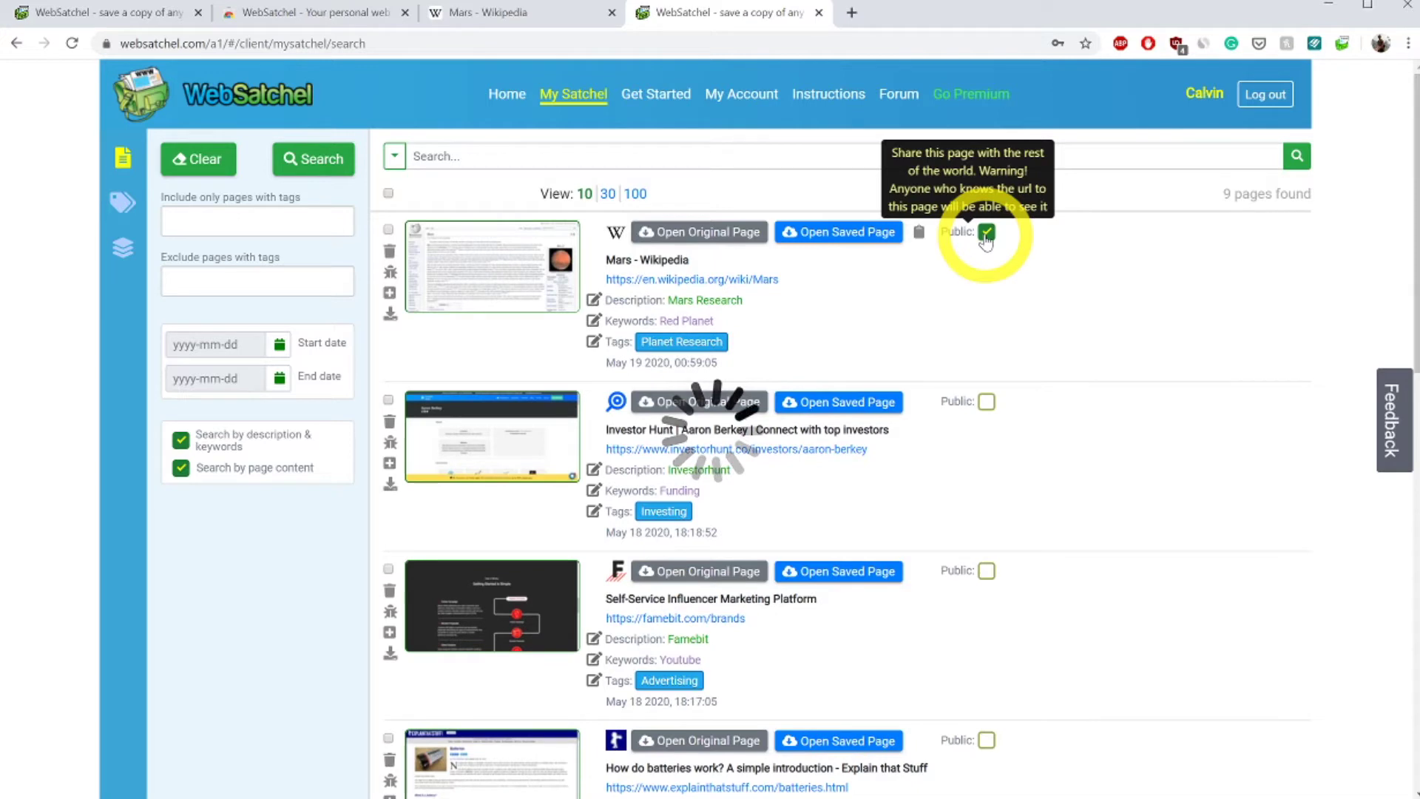
{"action": "left_click", "coordinate": [920, 235]}
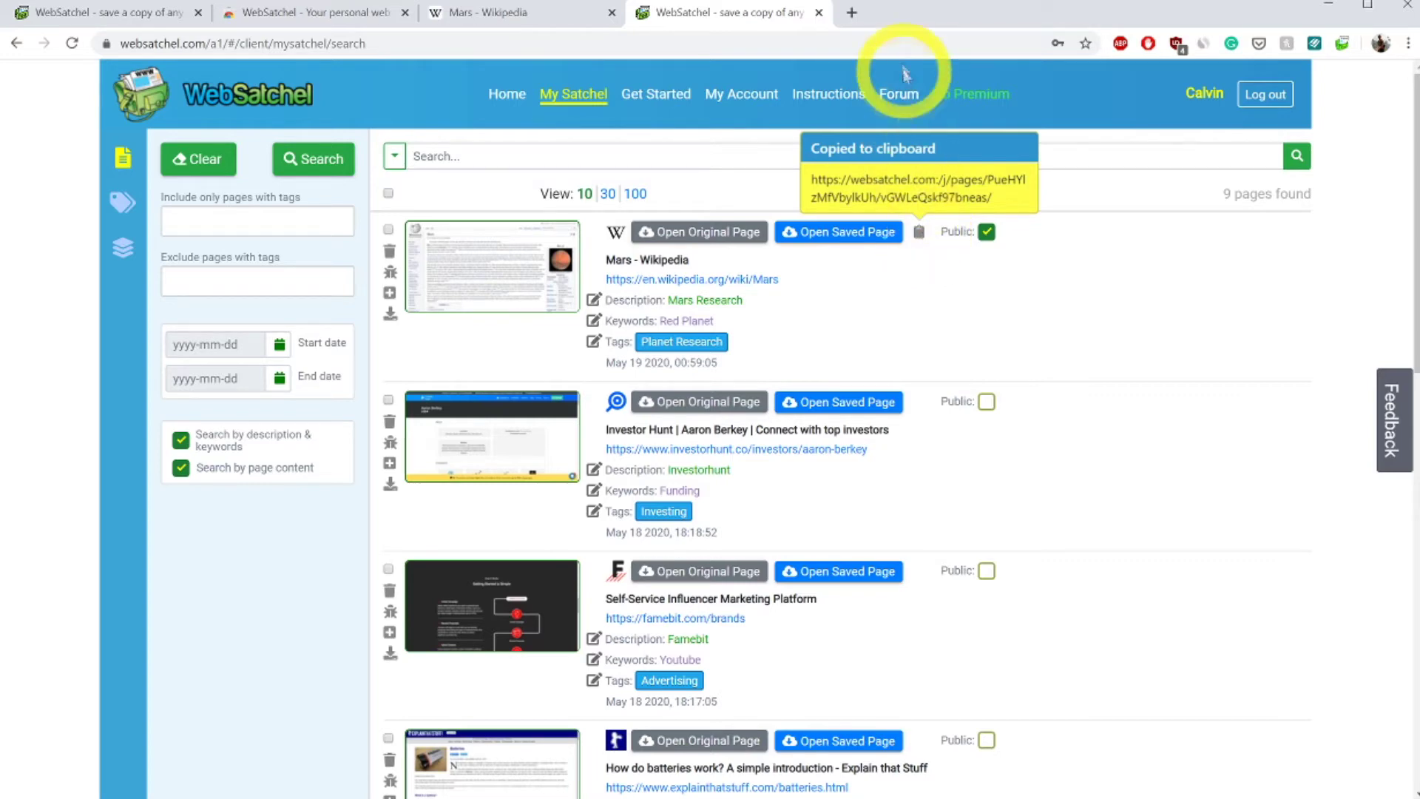
{"action": "left_click", "coordinate": [852, 12]}
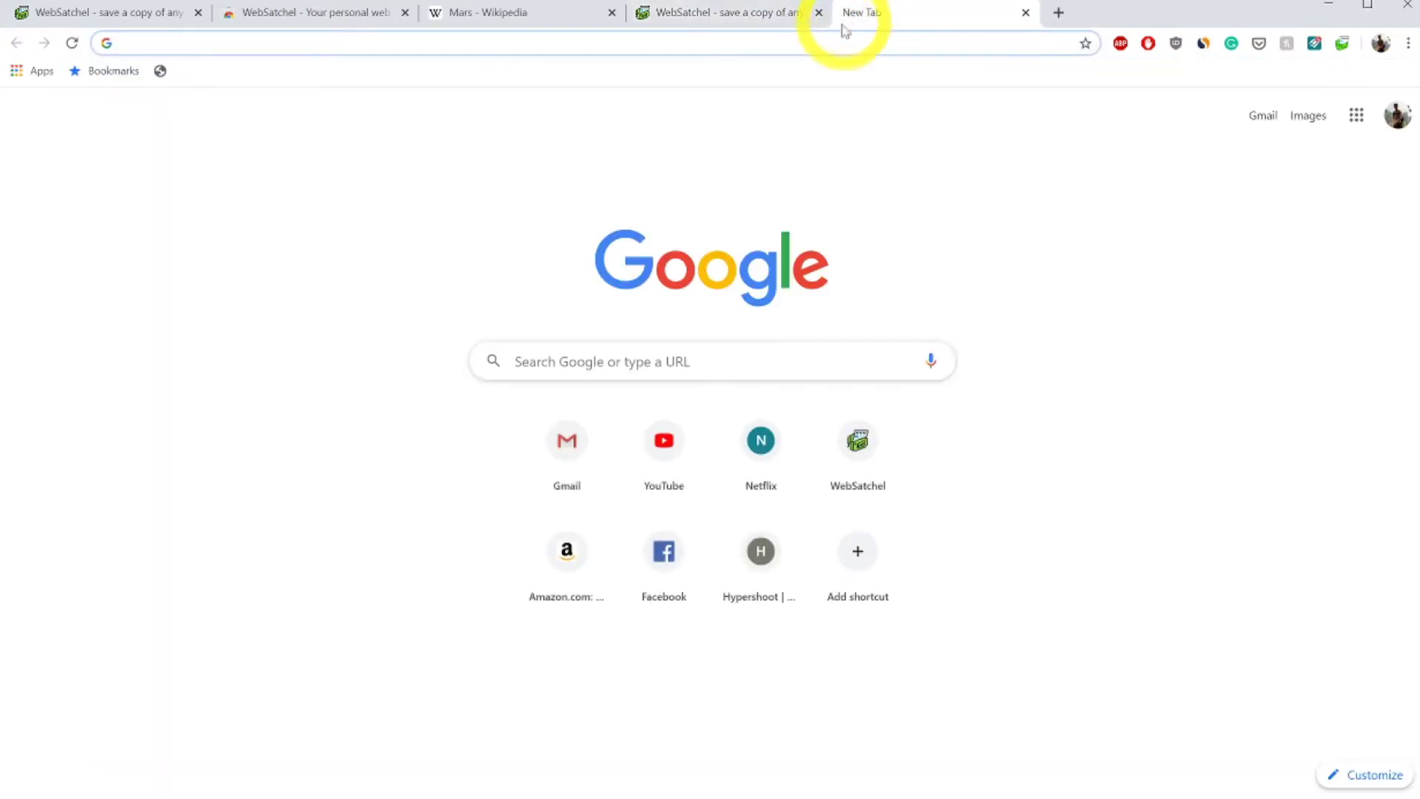
{"action": "key", "text": "ctrl+v"}
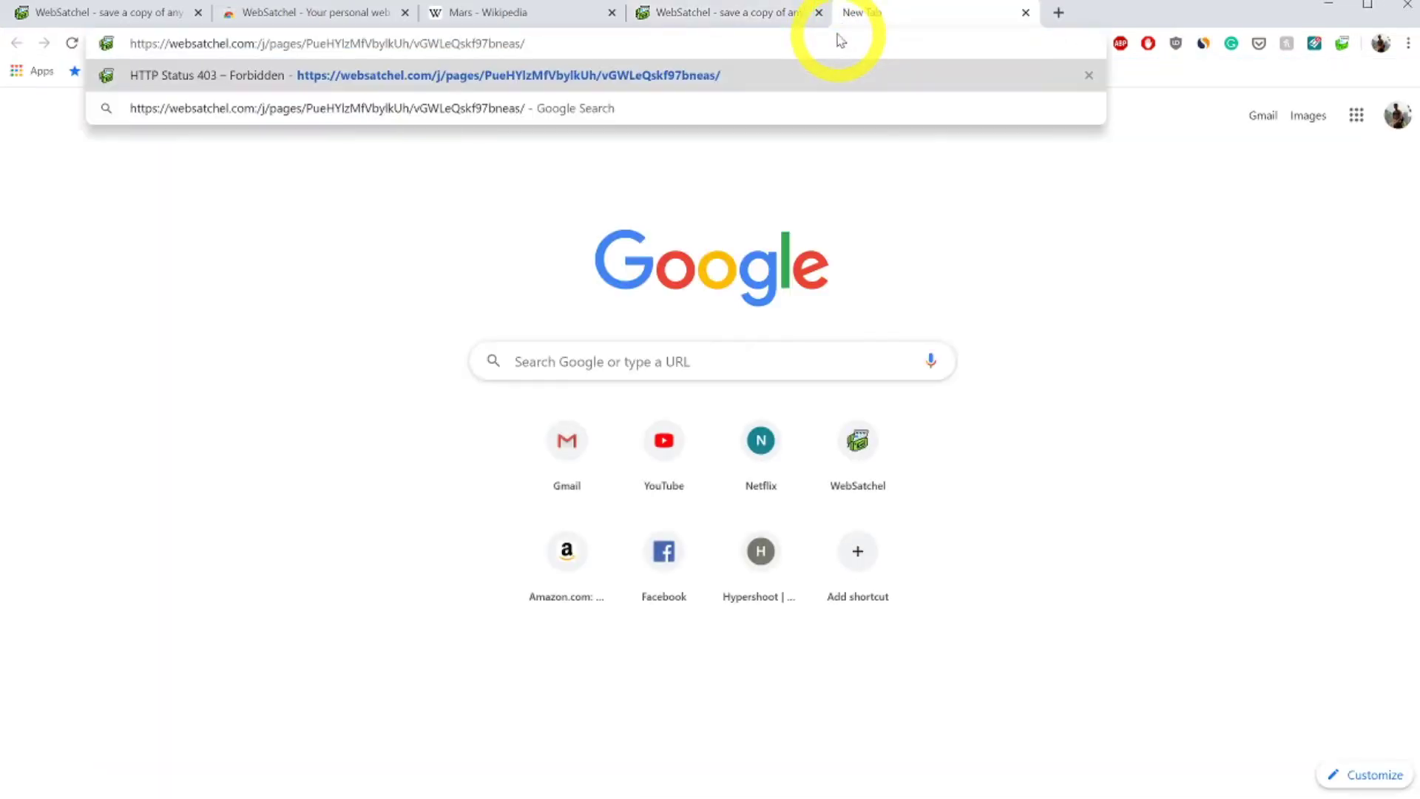
{"action": "key", "text": "Return"}
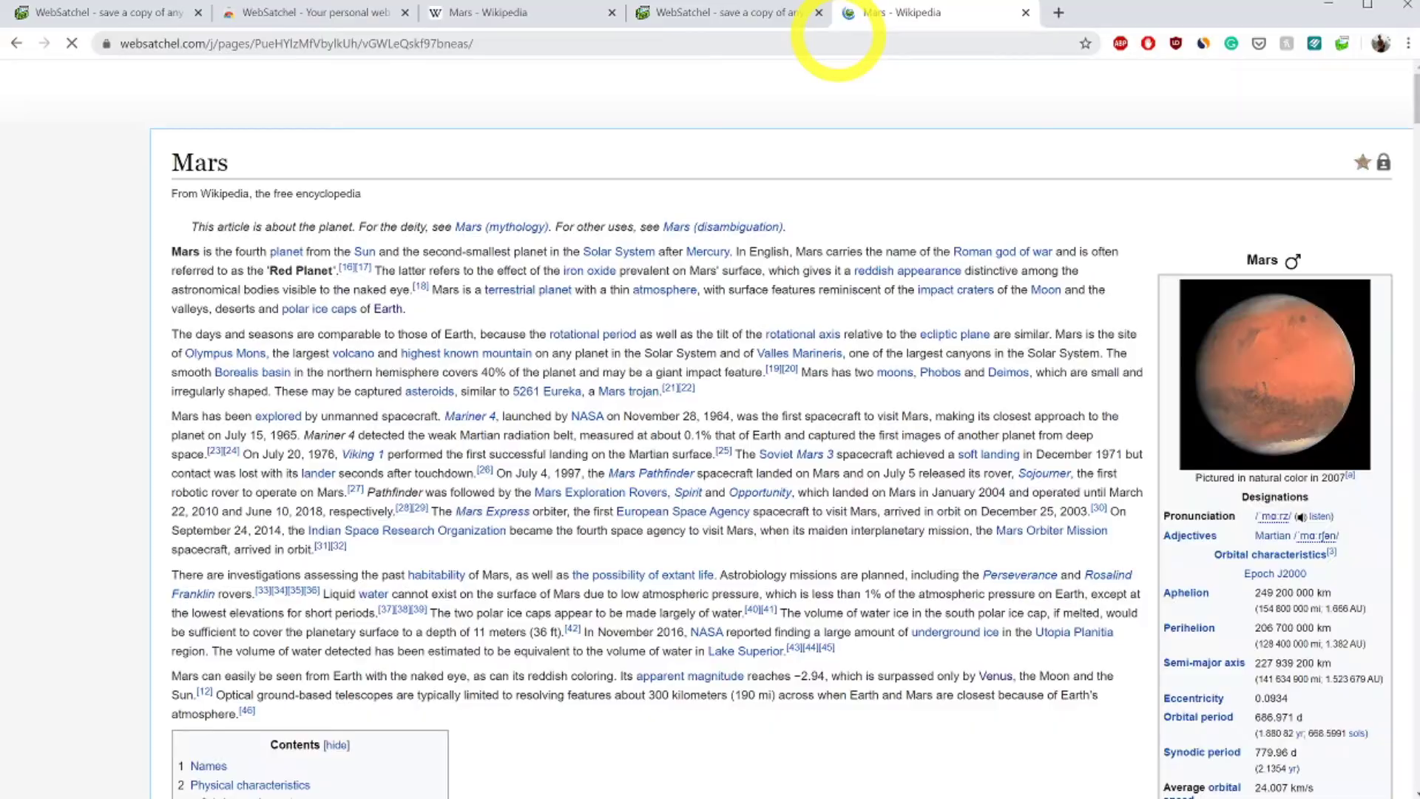
Look through the publicly shared Mars copy and return to the satchel list
{"action": "scroll", "coordinate": [793, 130], "scroll_direction": "down", "scroll_amount": 6}
{"action": "scroll", "coordinate": [793, 130], "scroll_direction": "down", "scroll_amount": 10}
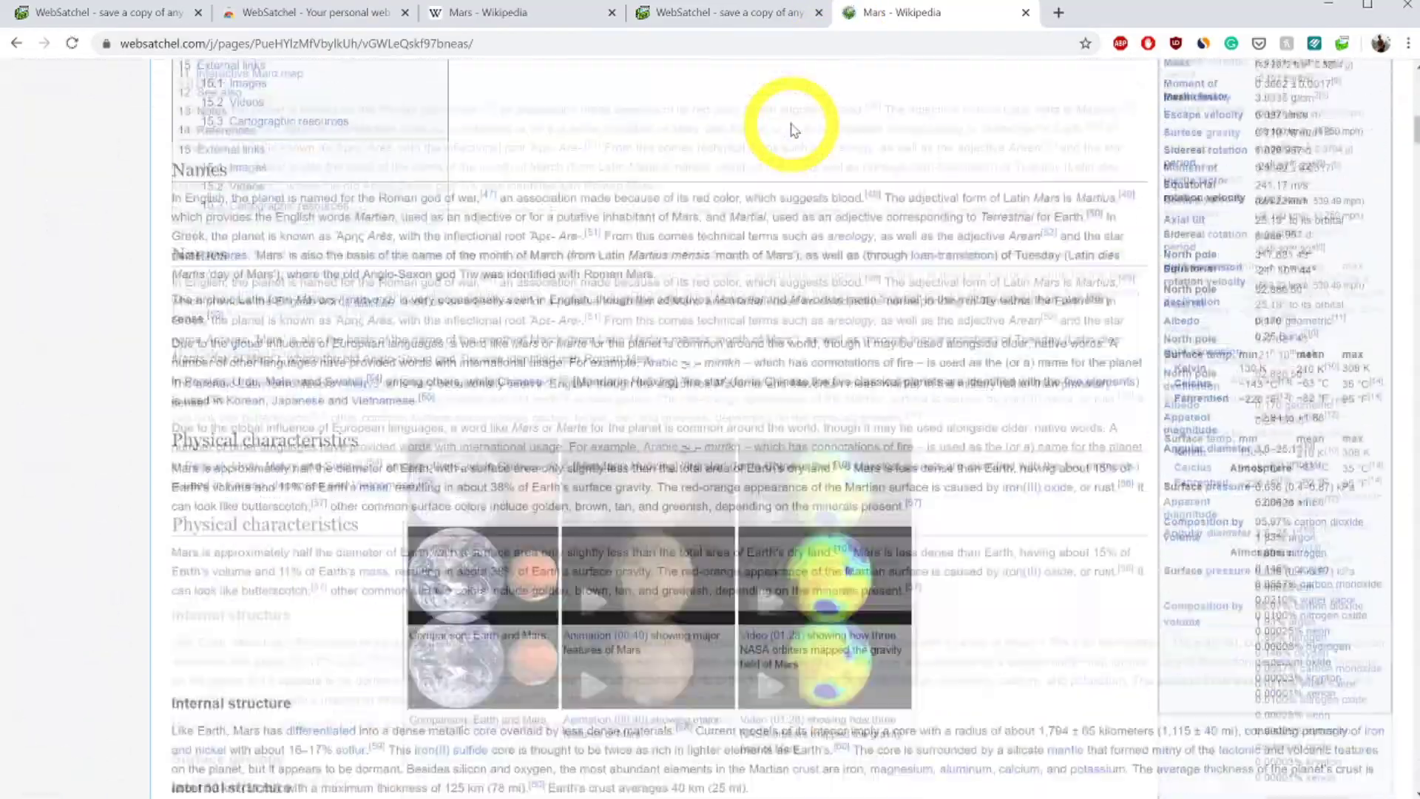
{"action": "scroll", "coordinate": [779, 192], "scroll_direction": "up", "scroll_amount": 10}
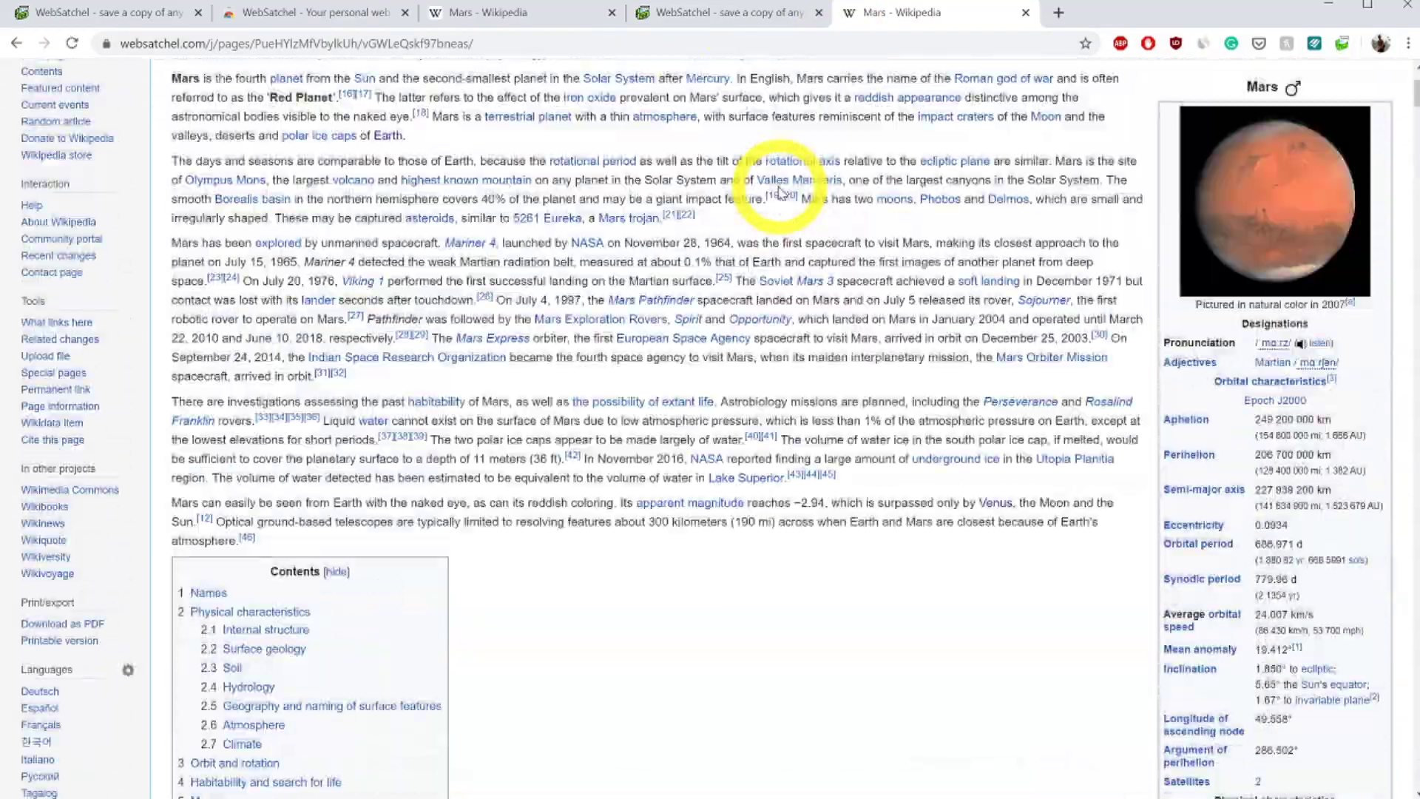
{"action": "left_click", "coordinate": [742, 15]}
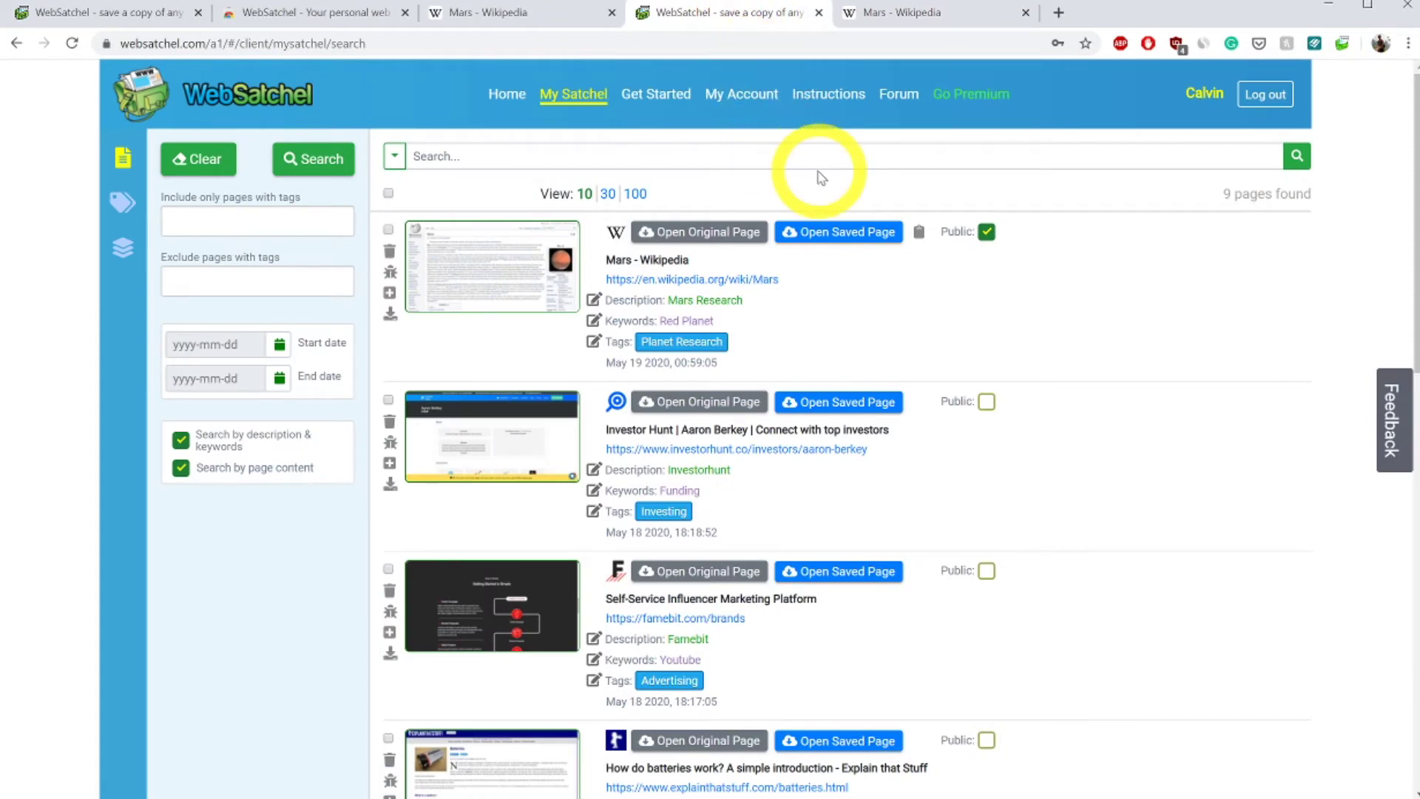
Turn off public sharing for the saved Mars page and, while logged out, reload its shared link
{"action": "left_click", "coordinate": [987, 233]}
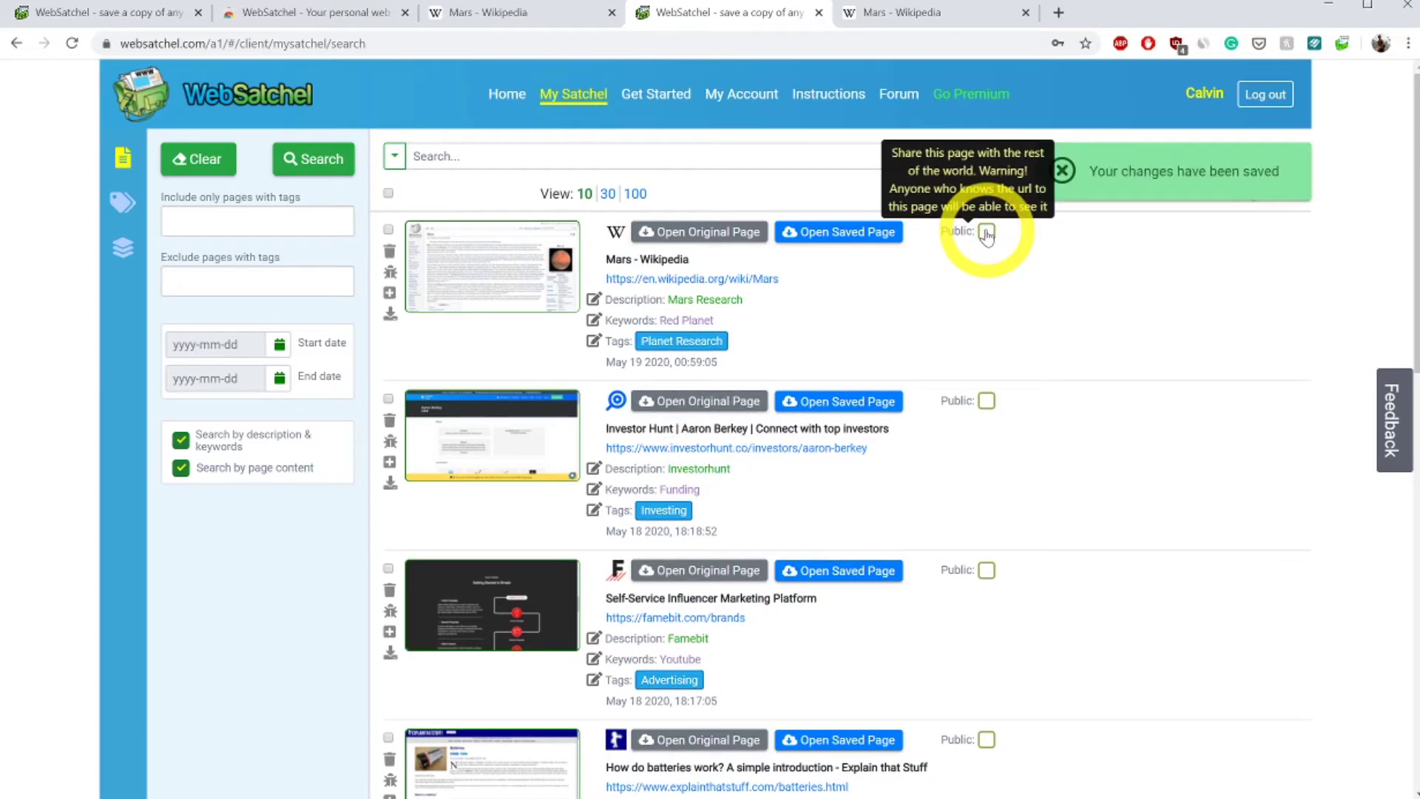
{"action": "left_click", "coordinate": [1262, 96]}
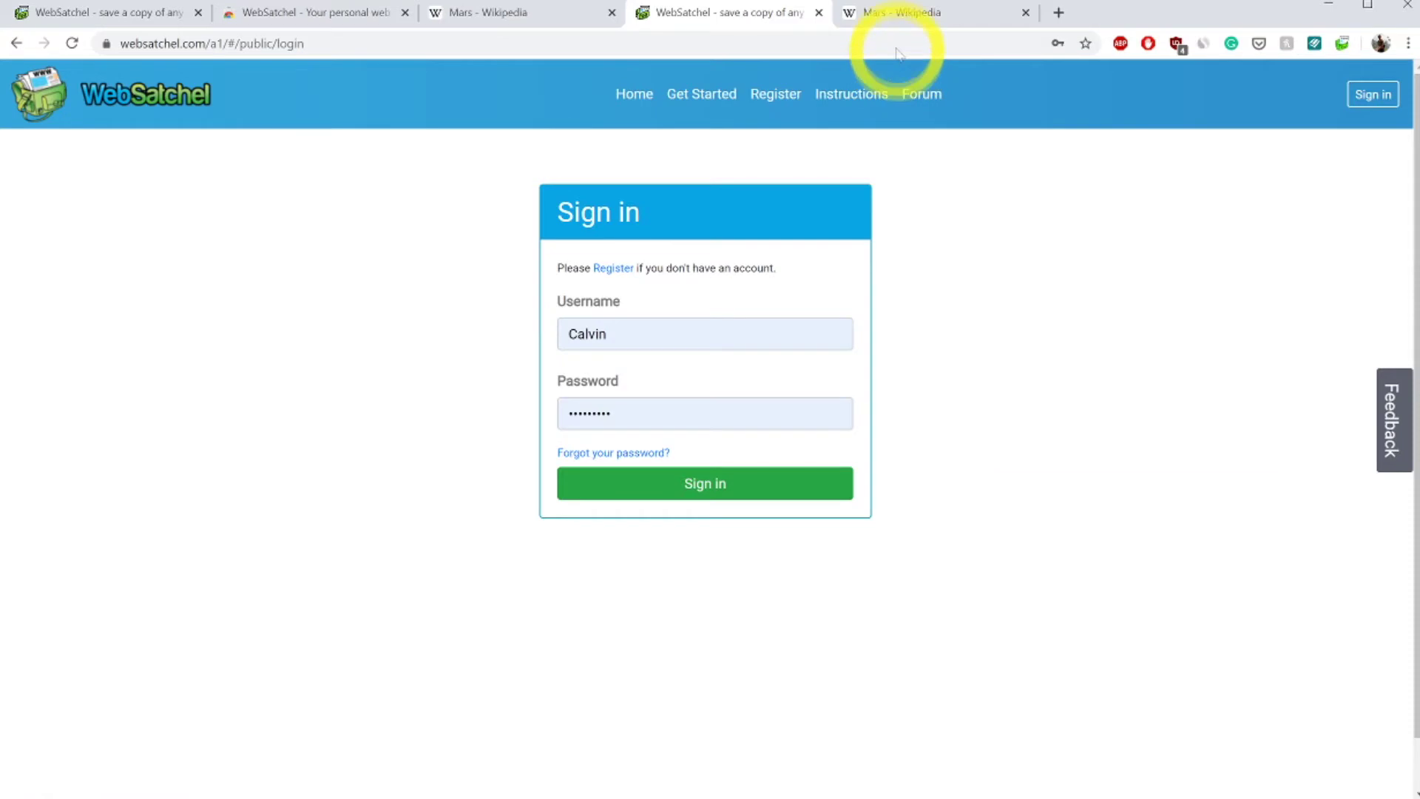
{"action": "left_click", "coordinate": [907, 14]}
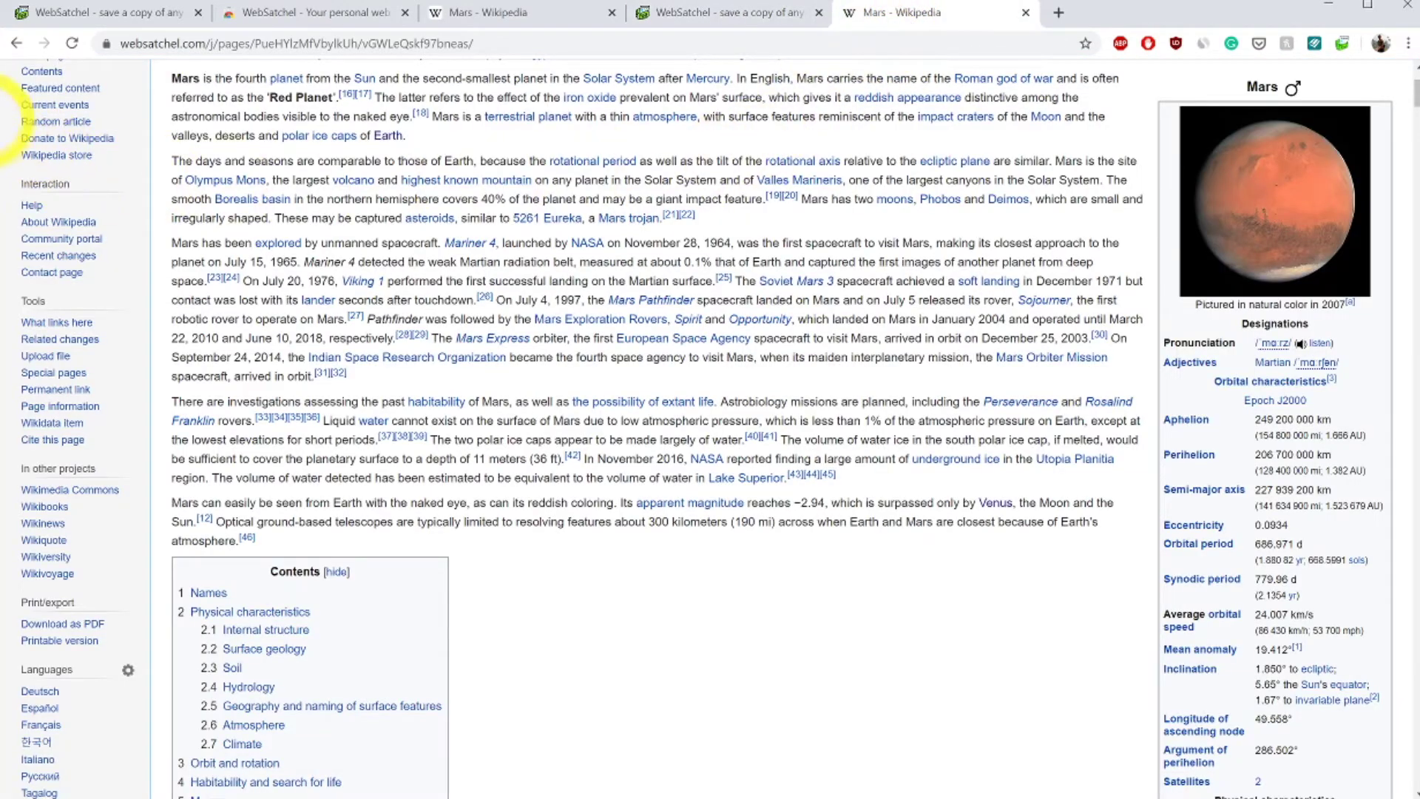
{"action": "left_click", "coordinate": [71, 50]}
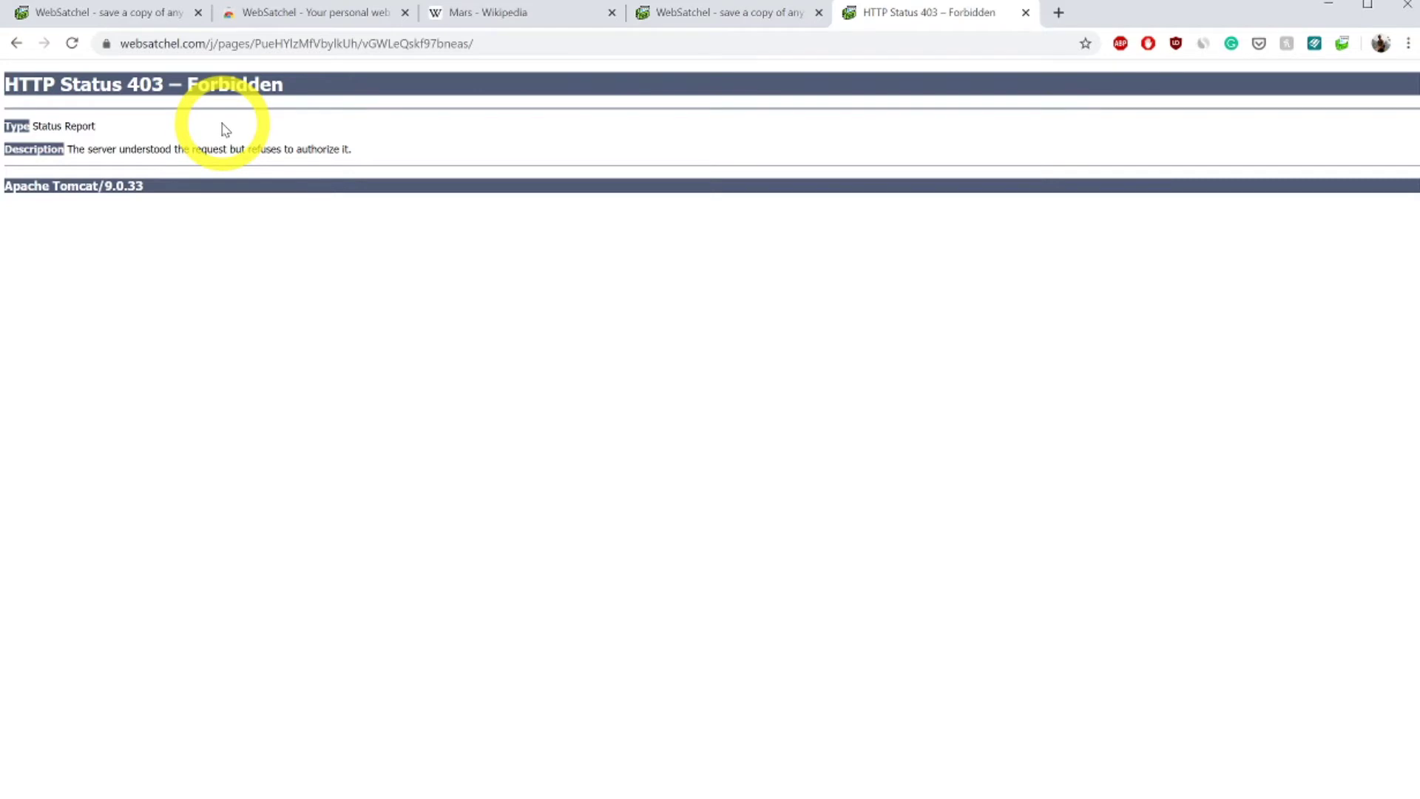
Sign back in with the prefilled account details and download the saved Mars page to the computer
{"action": "left_click", "coordinate": [666, 13]}
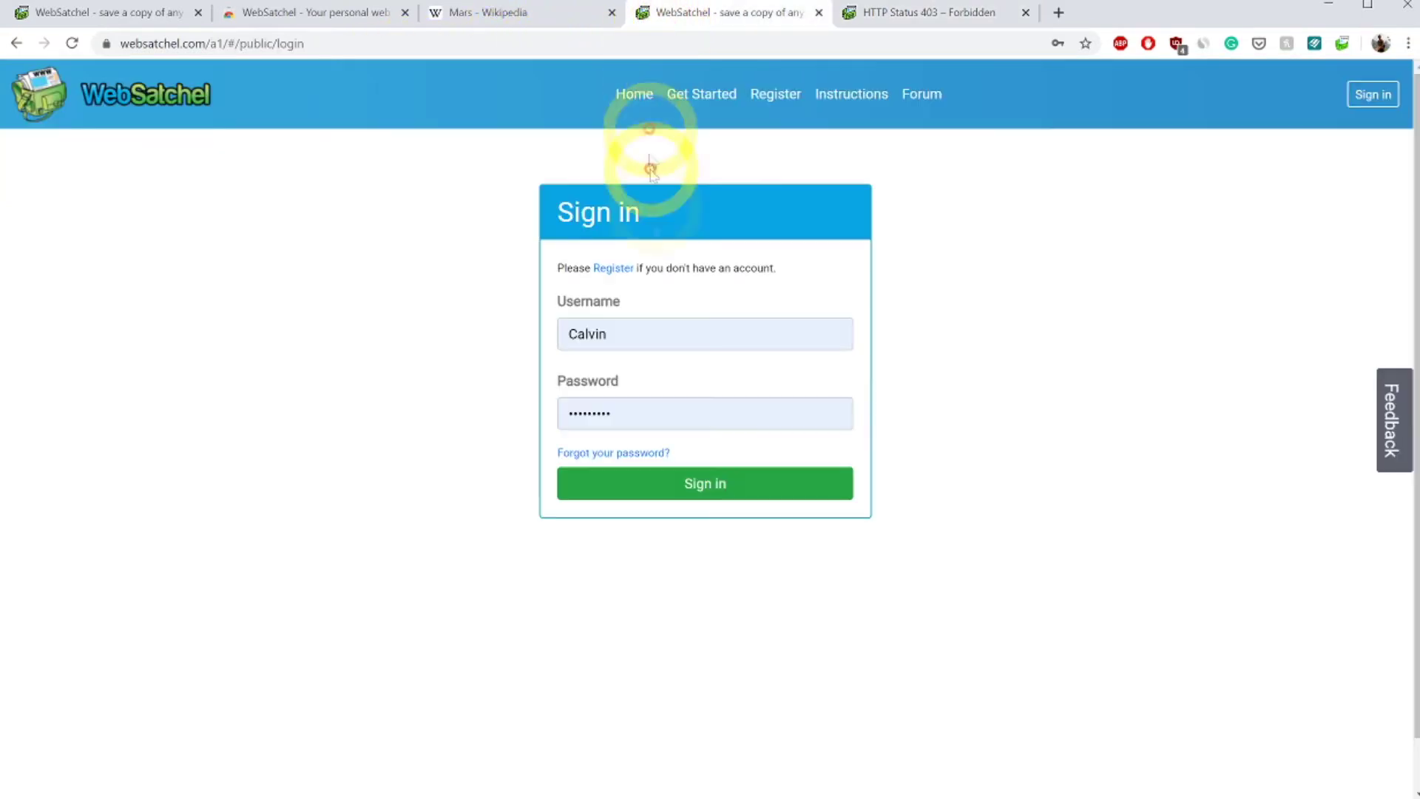
{"action": "left_click", "coordinate": [666, 481]}
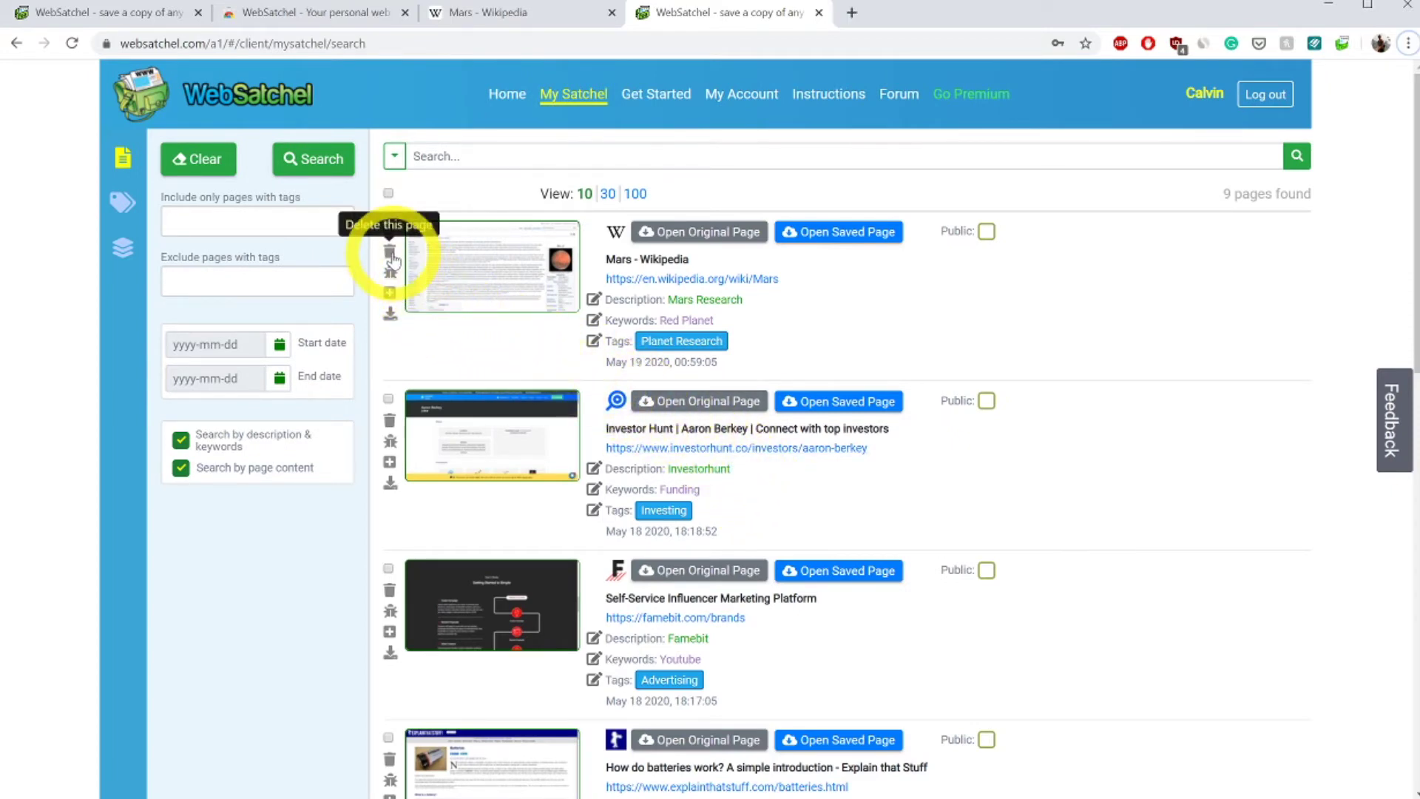
{"action": "left_click", "coordinate": [391, 316]}
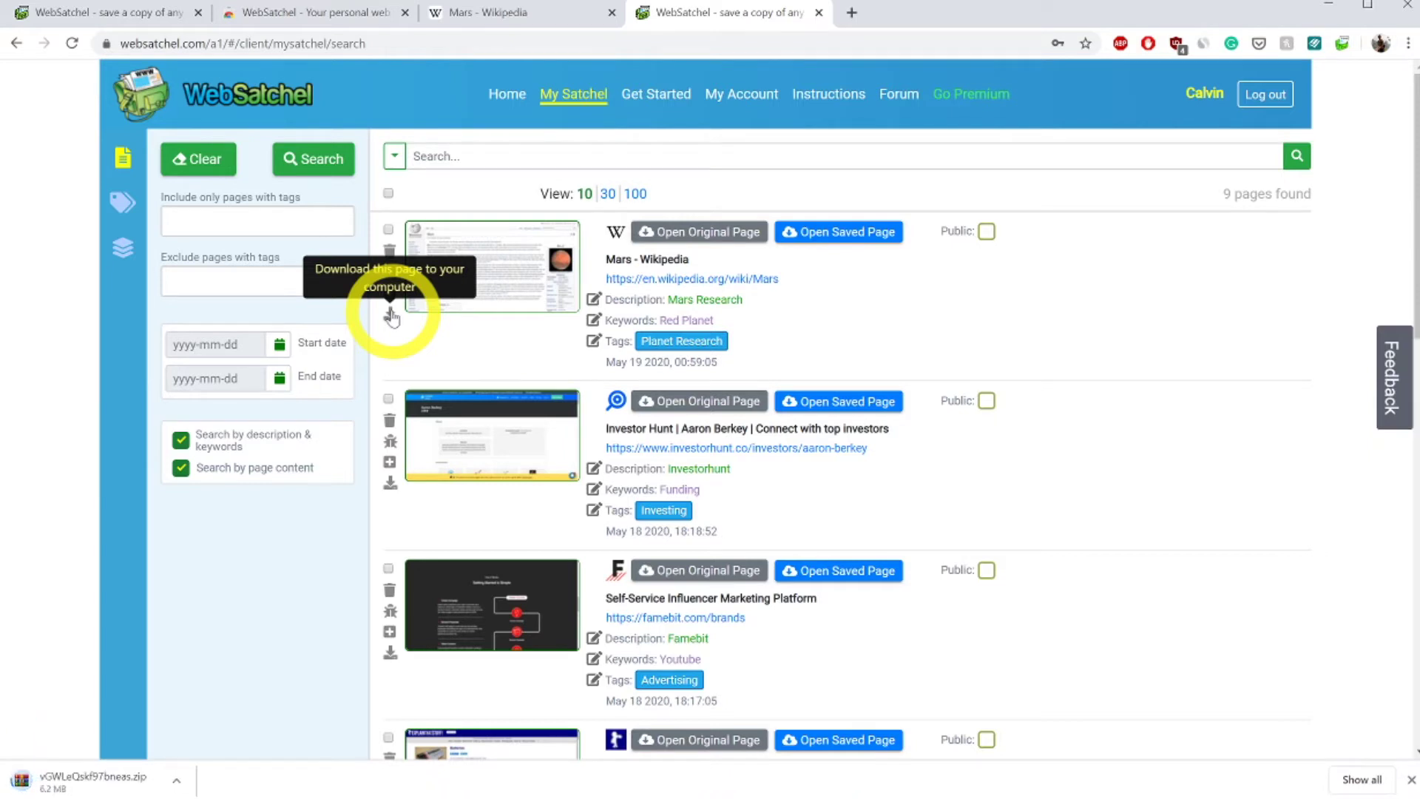
Open index.html from the downloaded ZIP archive of the Mars page in Google Chrome
{"action": "left_click", "coordinate": [109, 778]}
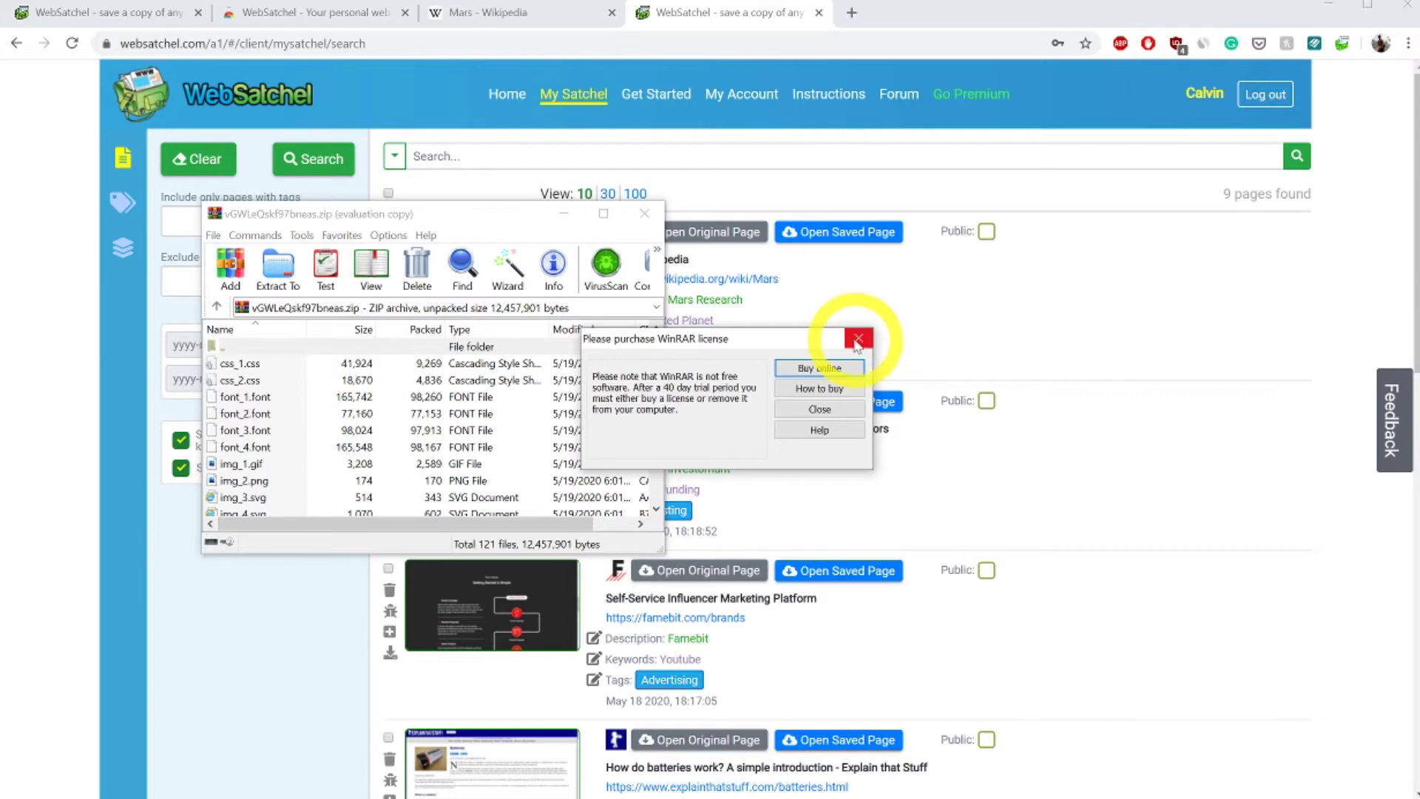
{"action": "left_click", "coordinate": [856, 342]}
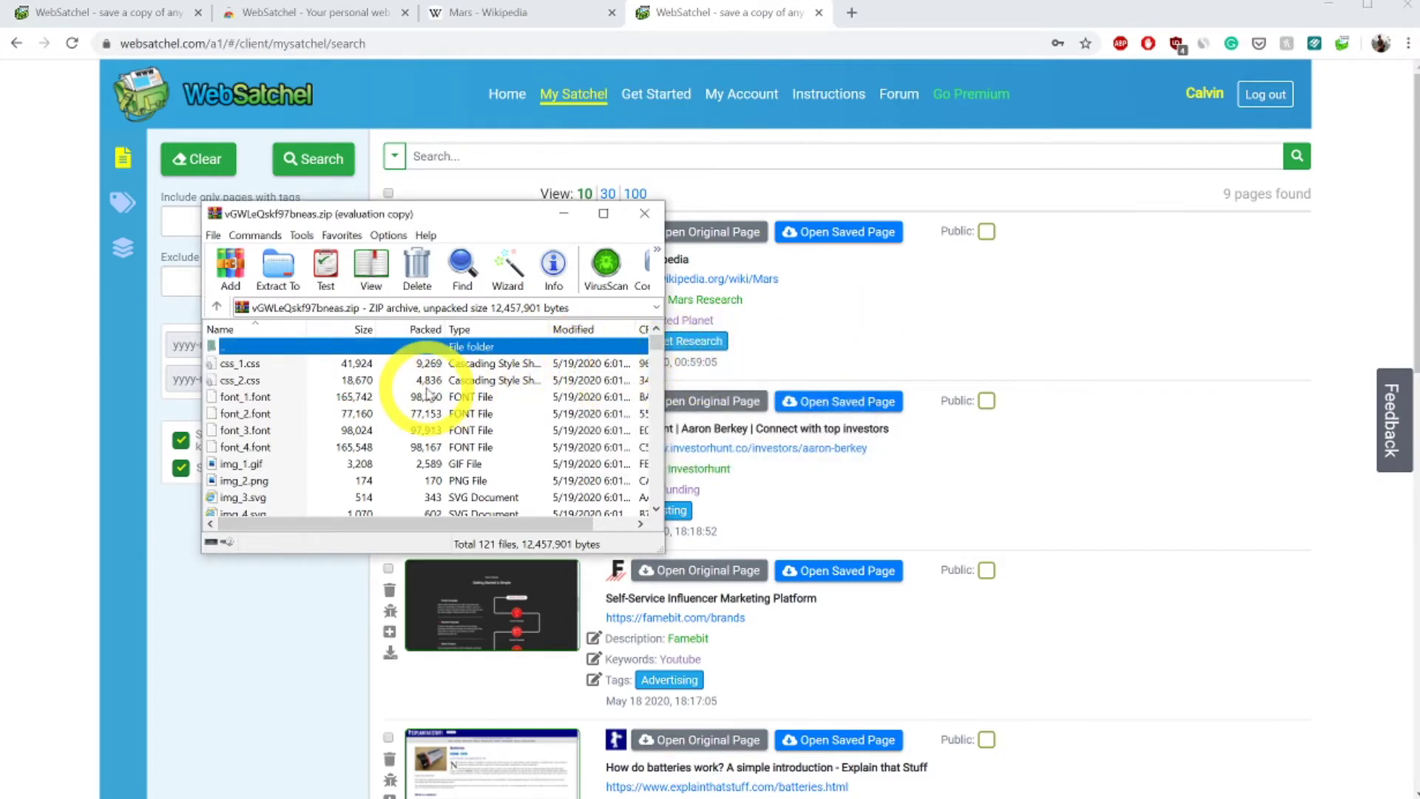
{"action": "scroll", "coordinate": [427, 394], "scroll_direction": "down", "scroll_amount": 7}
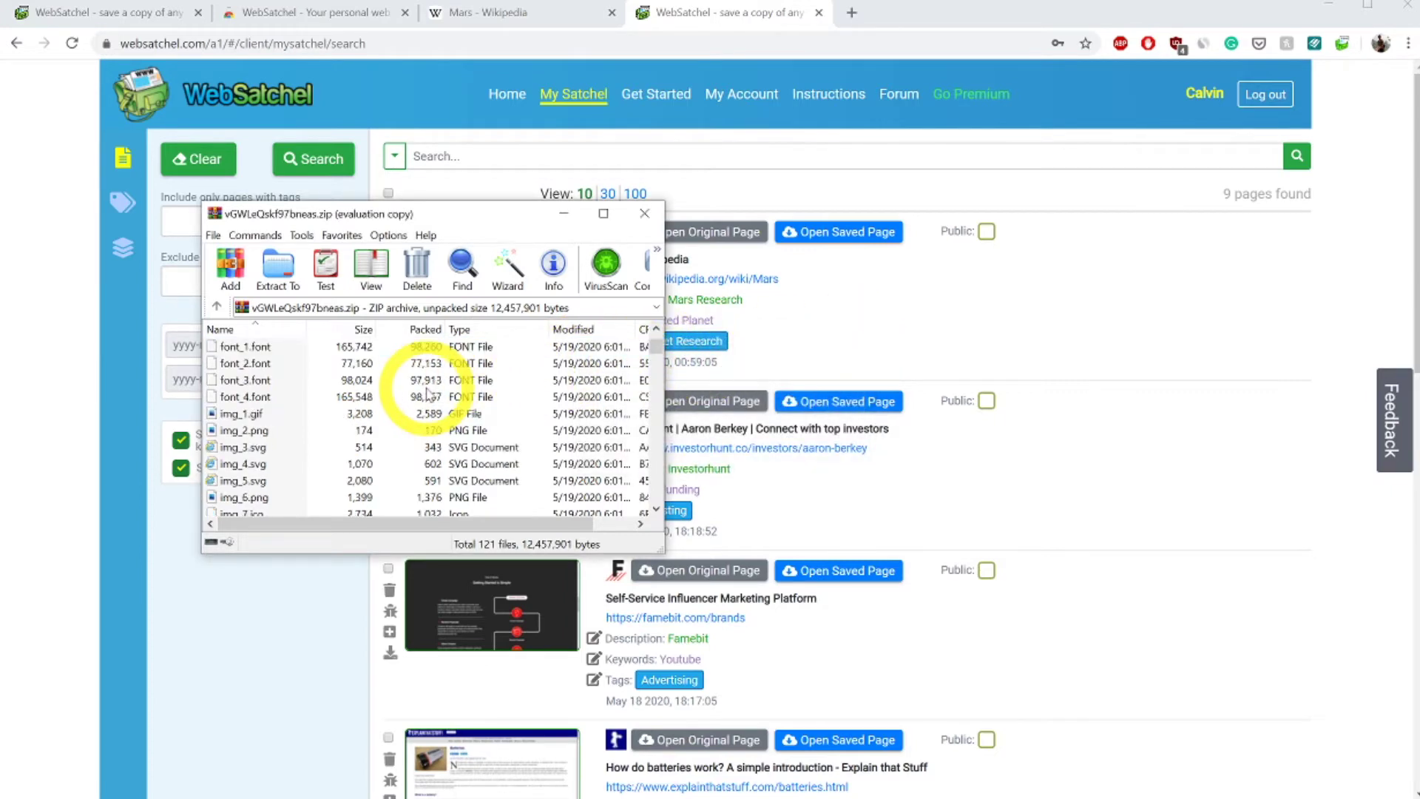
{"action": "scroll", "coordinate": [427, 393], "scroll_direction": "down", "scroll_amount": 20}
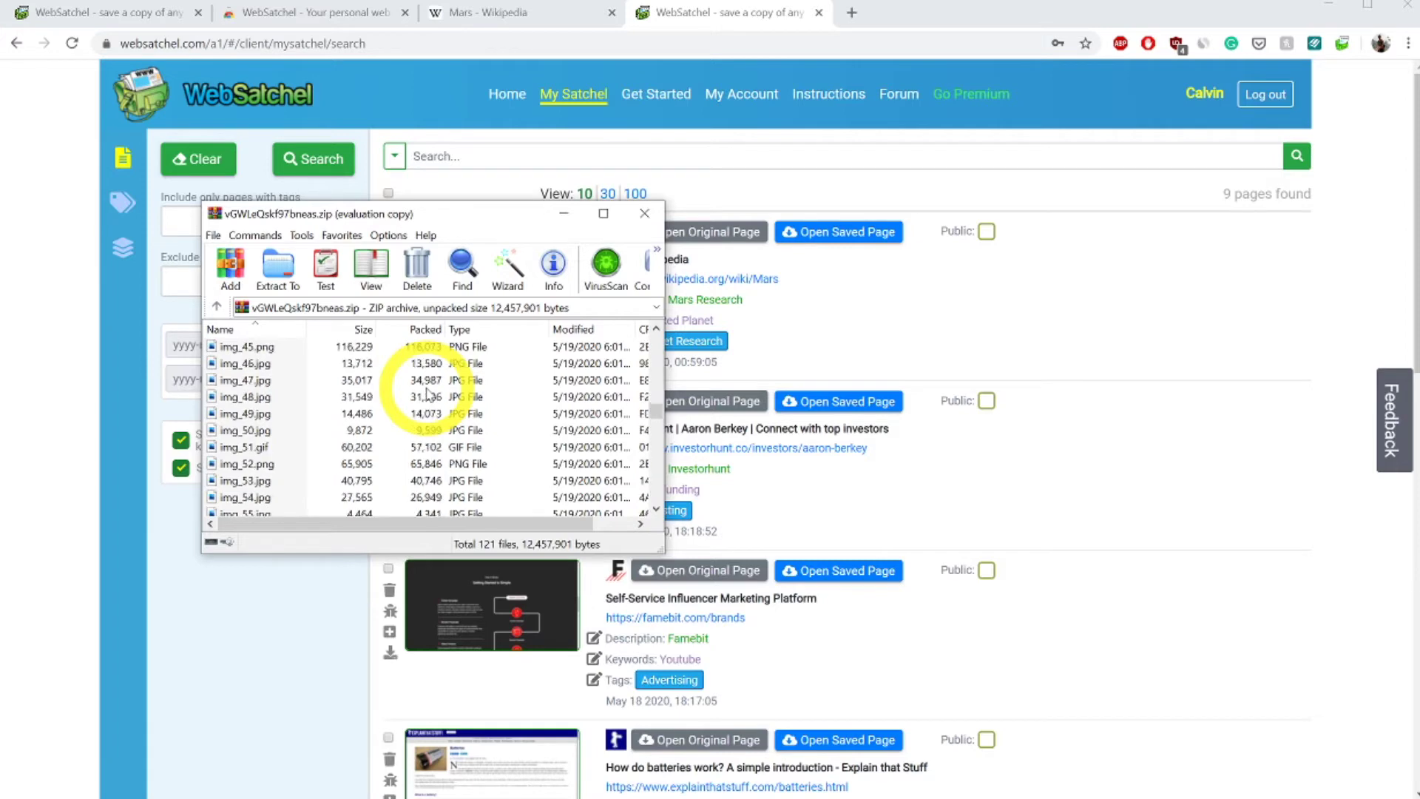
{"action": "scroll", "coordinate": [427, 393], "scroll_direction": "down", "scroll_amount": 8}
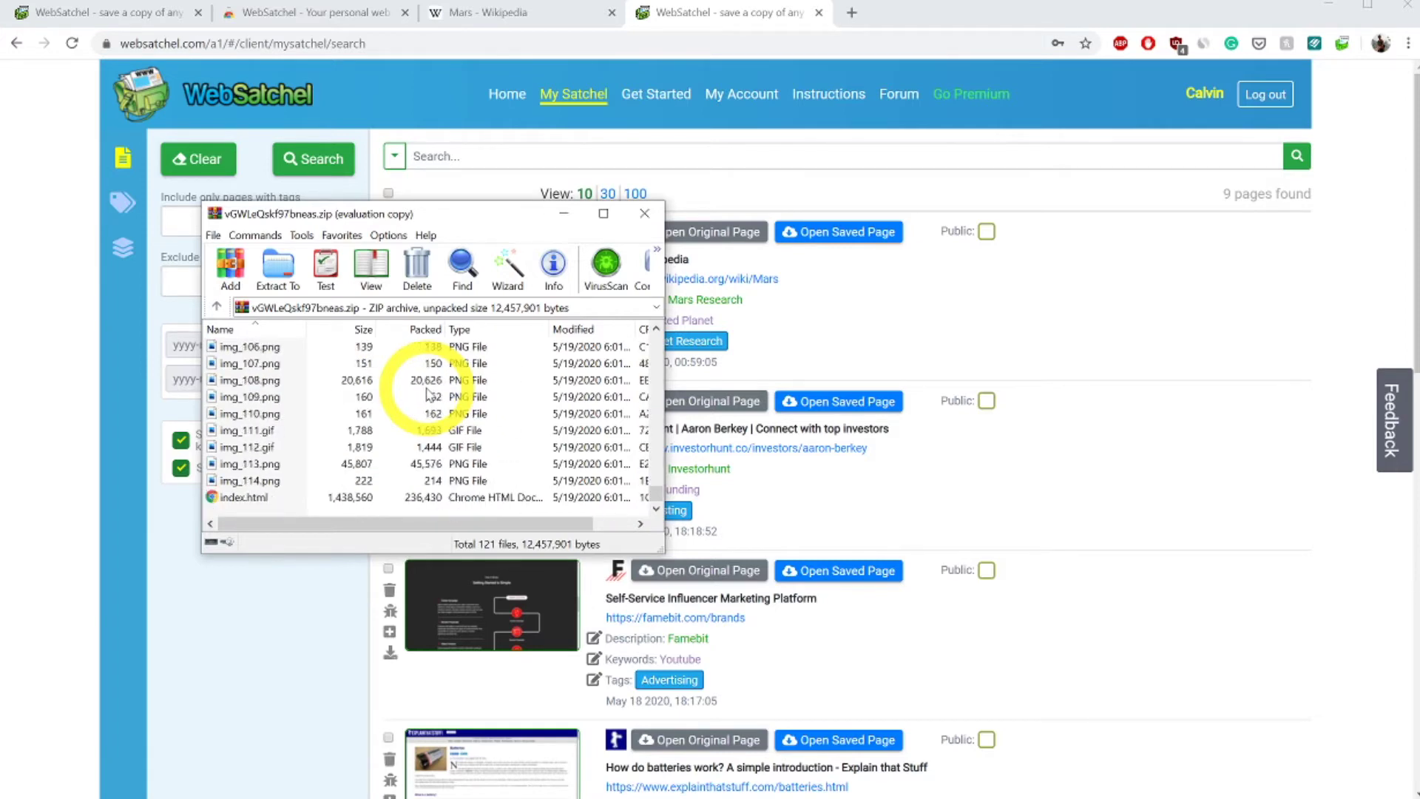
{"action": "double_click", "coordinate": [258, 500]}
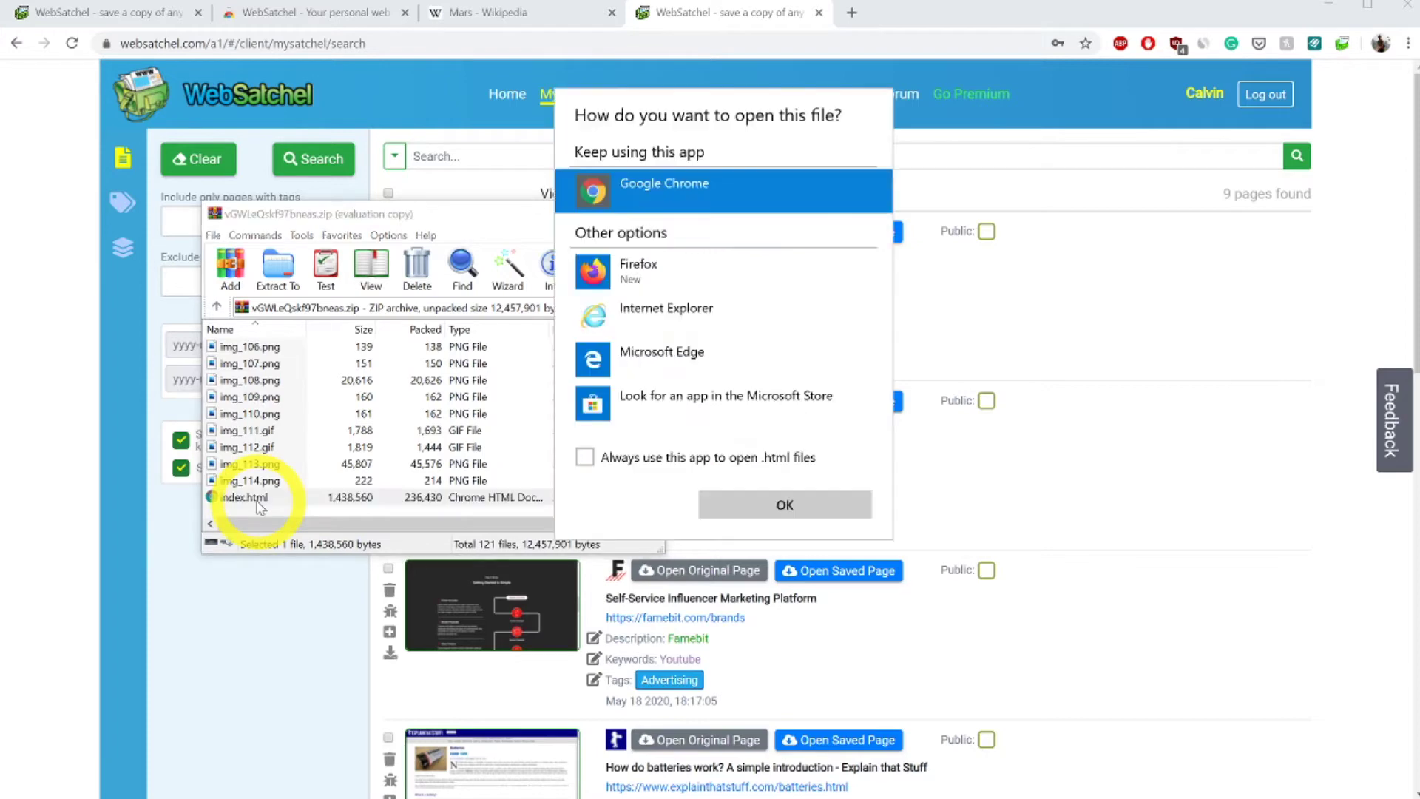
{"action": "left_click", "coordinate": [770, 503]}
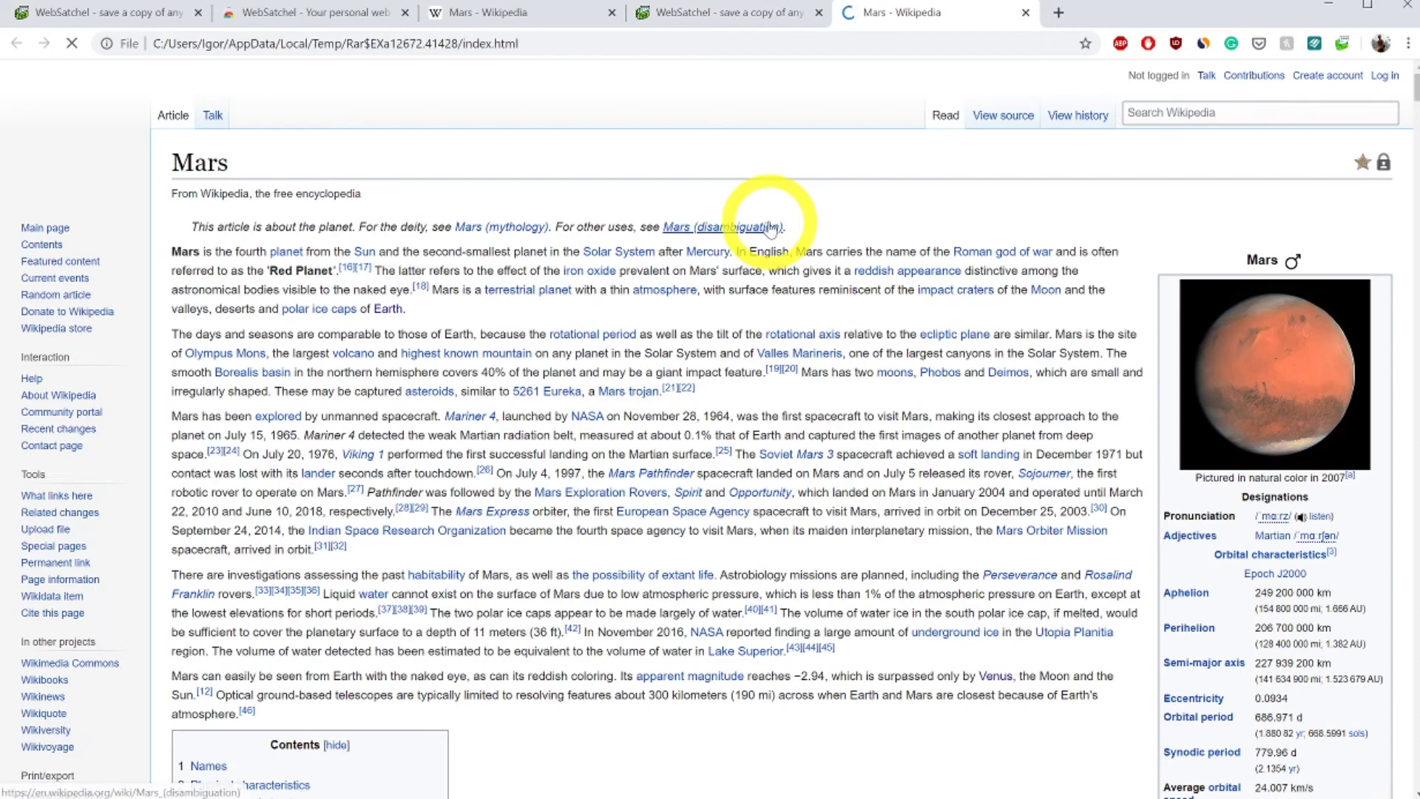
Look through the locally opened Mars copy and return to the satchel list
{"action": "scroll", "coordinate": [770, 227], "scroll_direction": "down", "scroll_amount": 6}
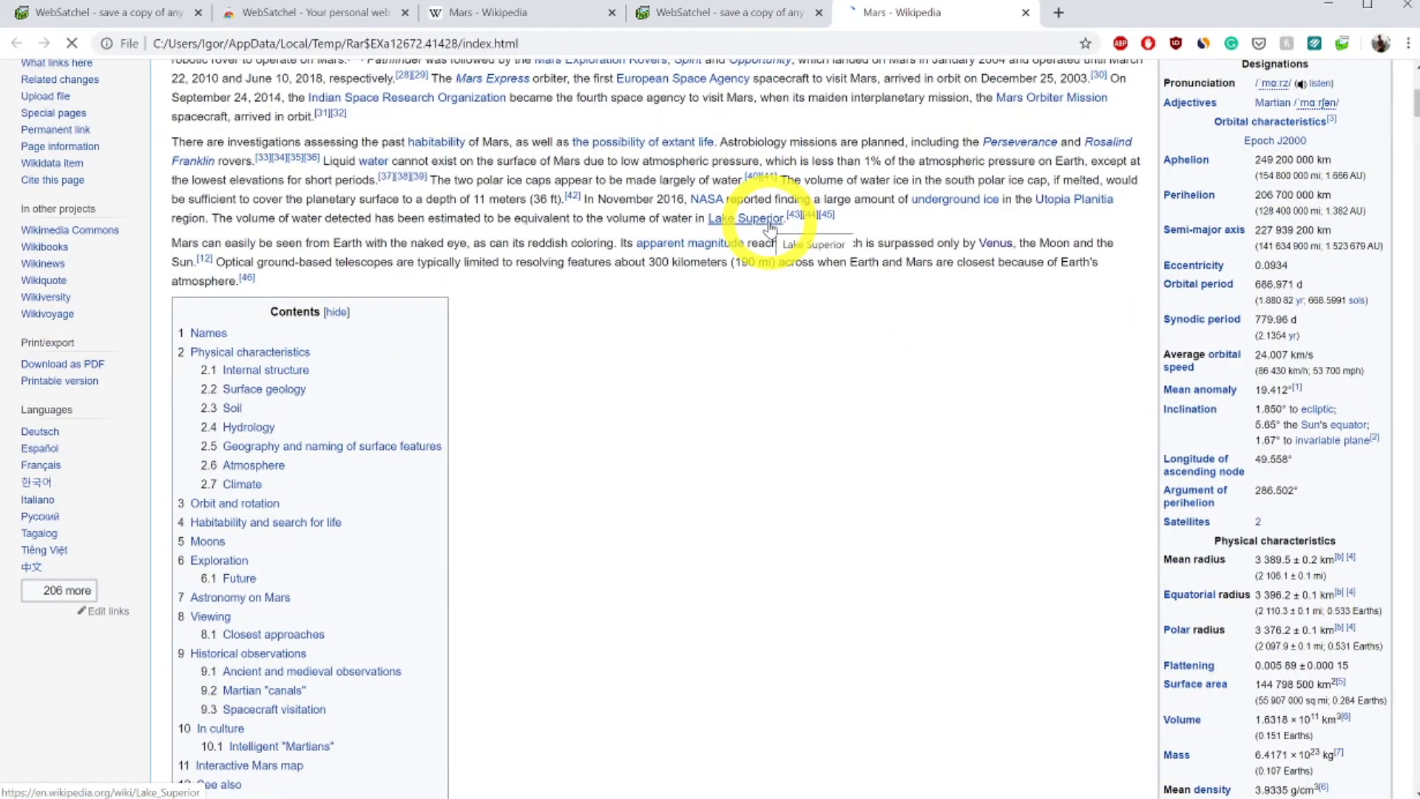
{"action": "scroll", "coordinate": [770, 227], "scroll_direction": "up", "scroll_amount": 6}
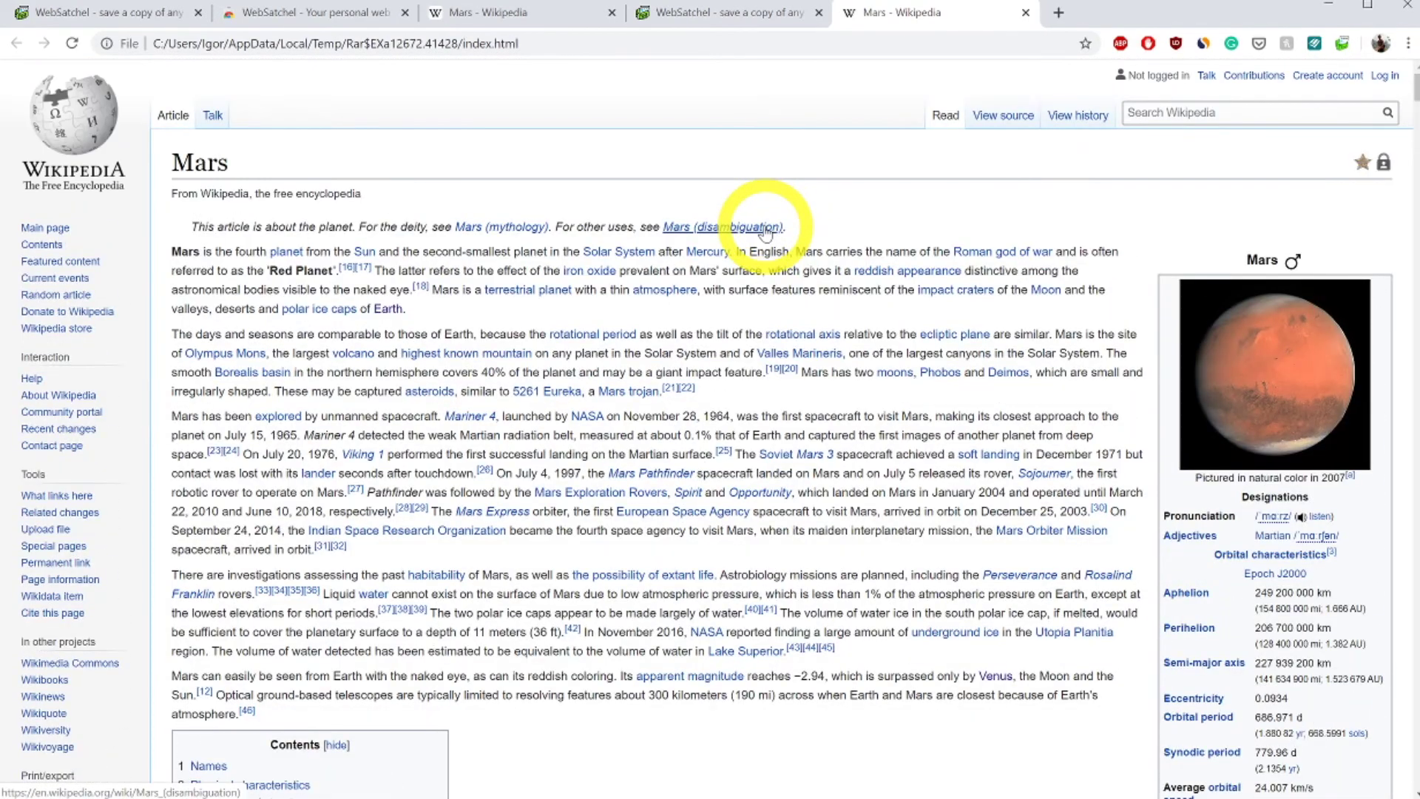
{"action": "left_click", "coordinate": [709, 14]}
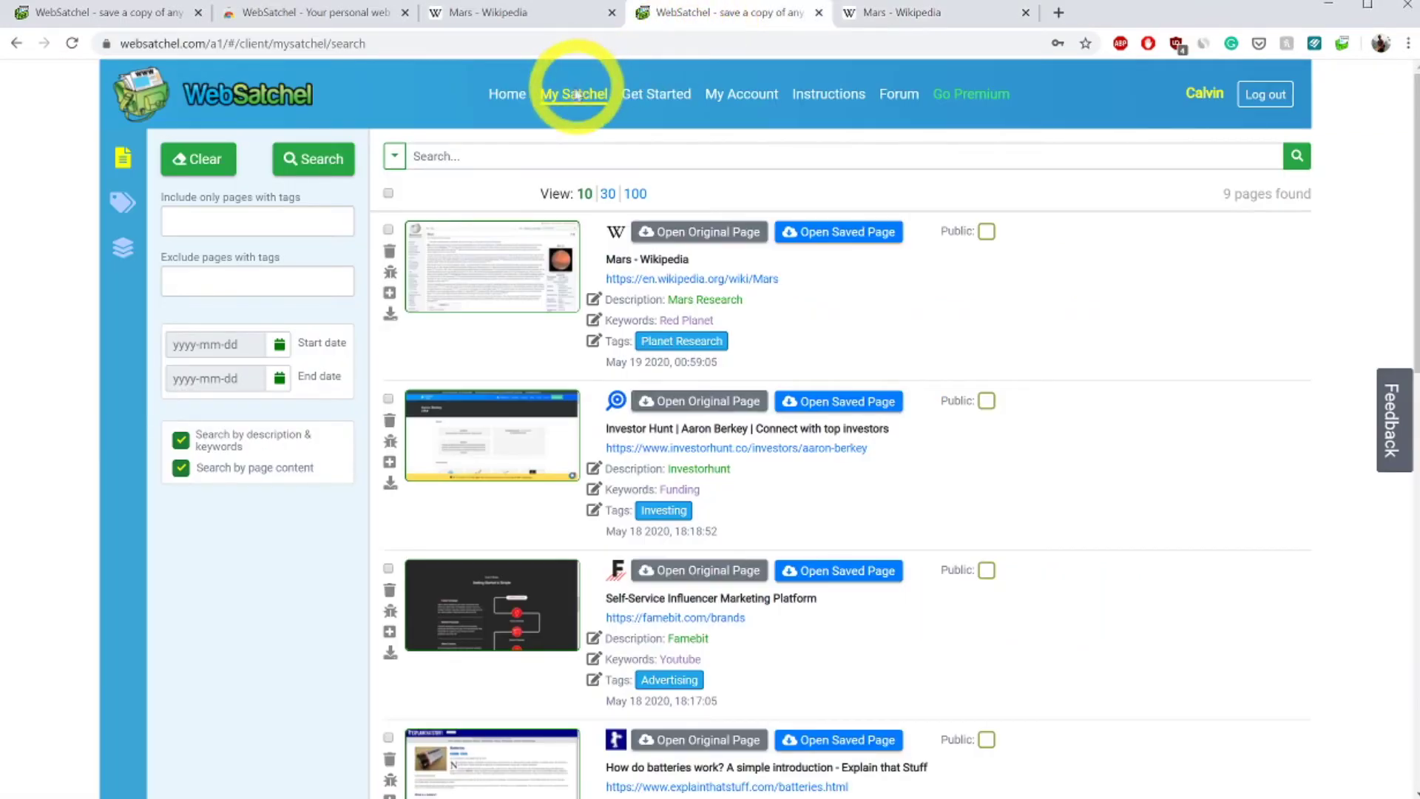
Select all listed pages, try including only pages tagged Planet Research, and remove that filter
{"action": "left_click", "coordinate": [388, 195]}
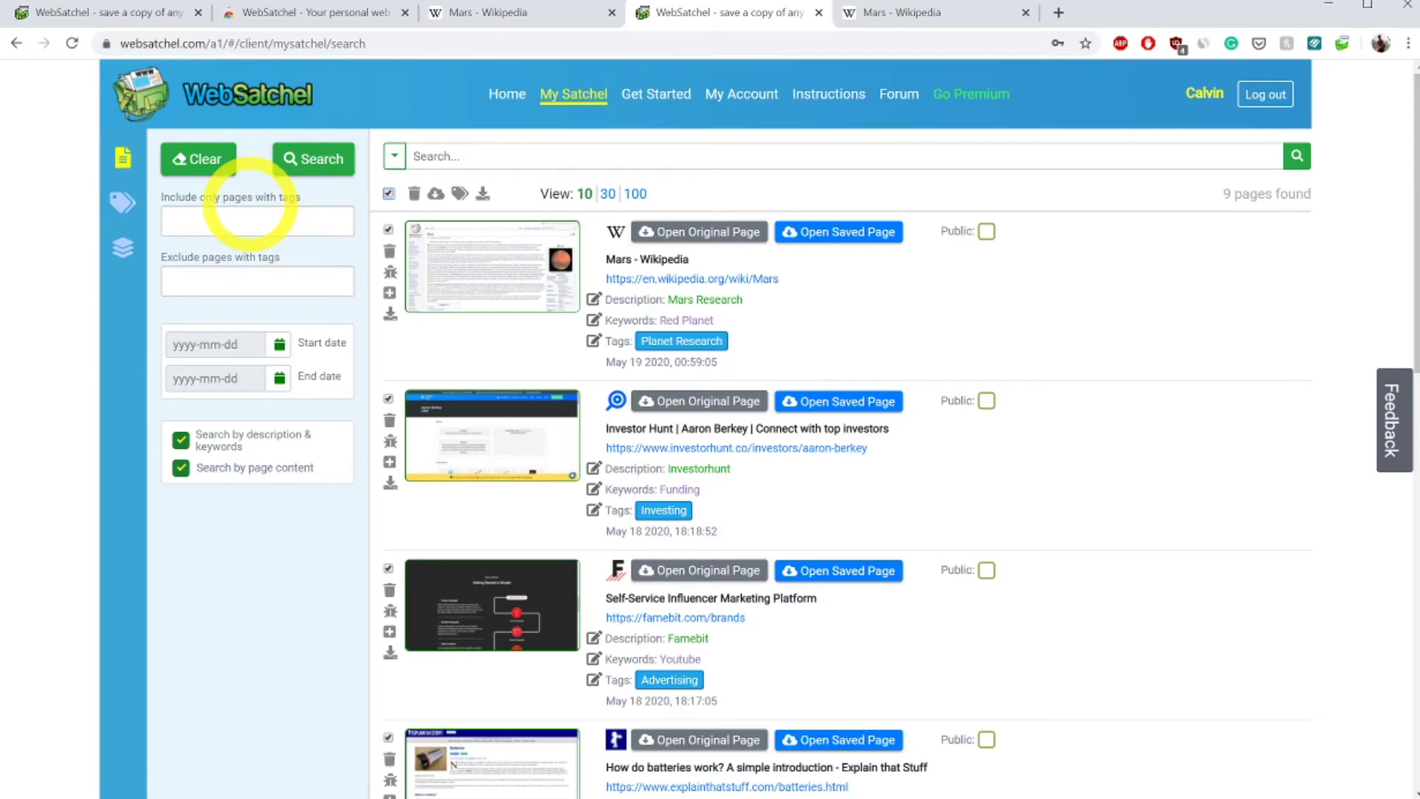
{"action": "left_click", "coordinate": [255, 221]}
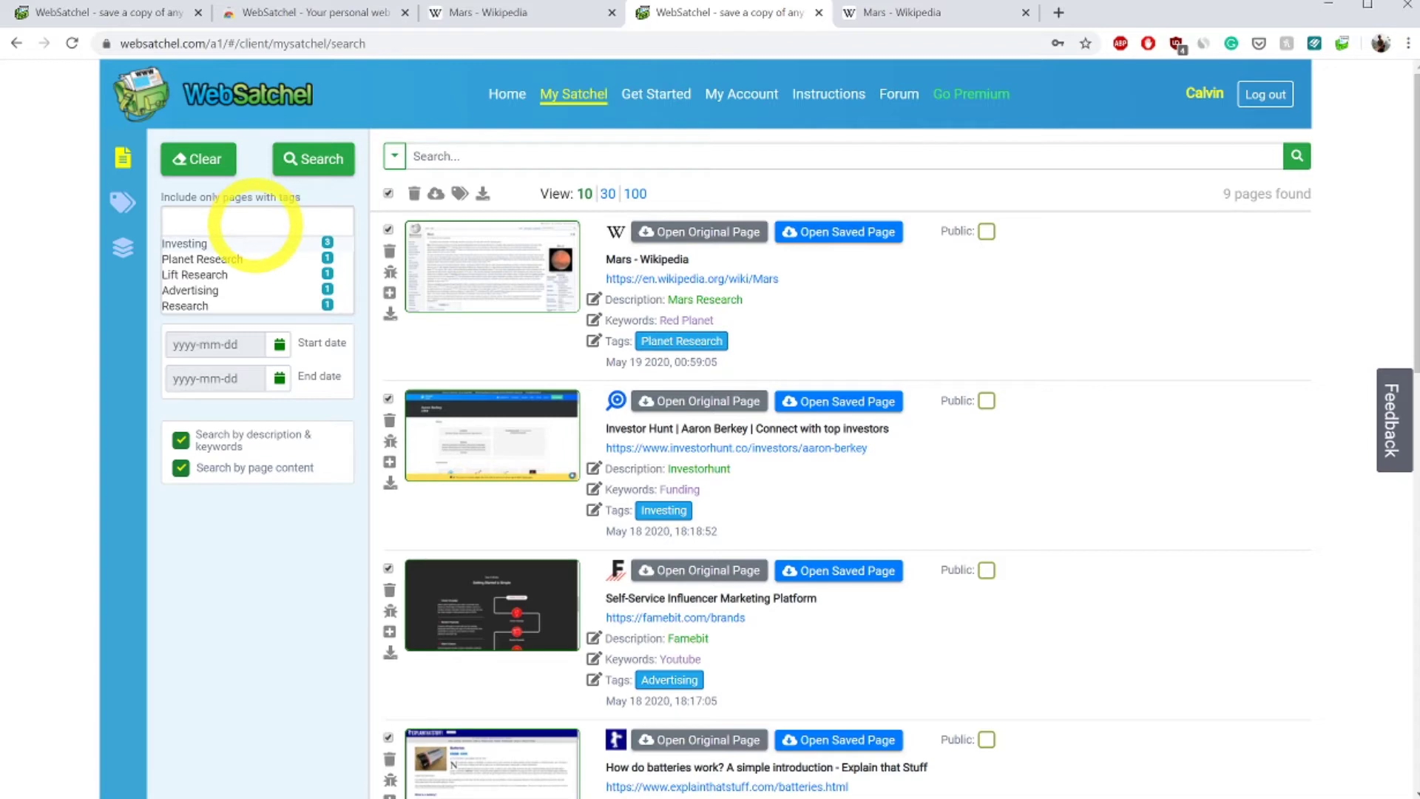
{"action": "left_click", "coordinate": [252, 259]}
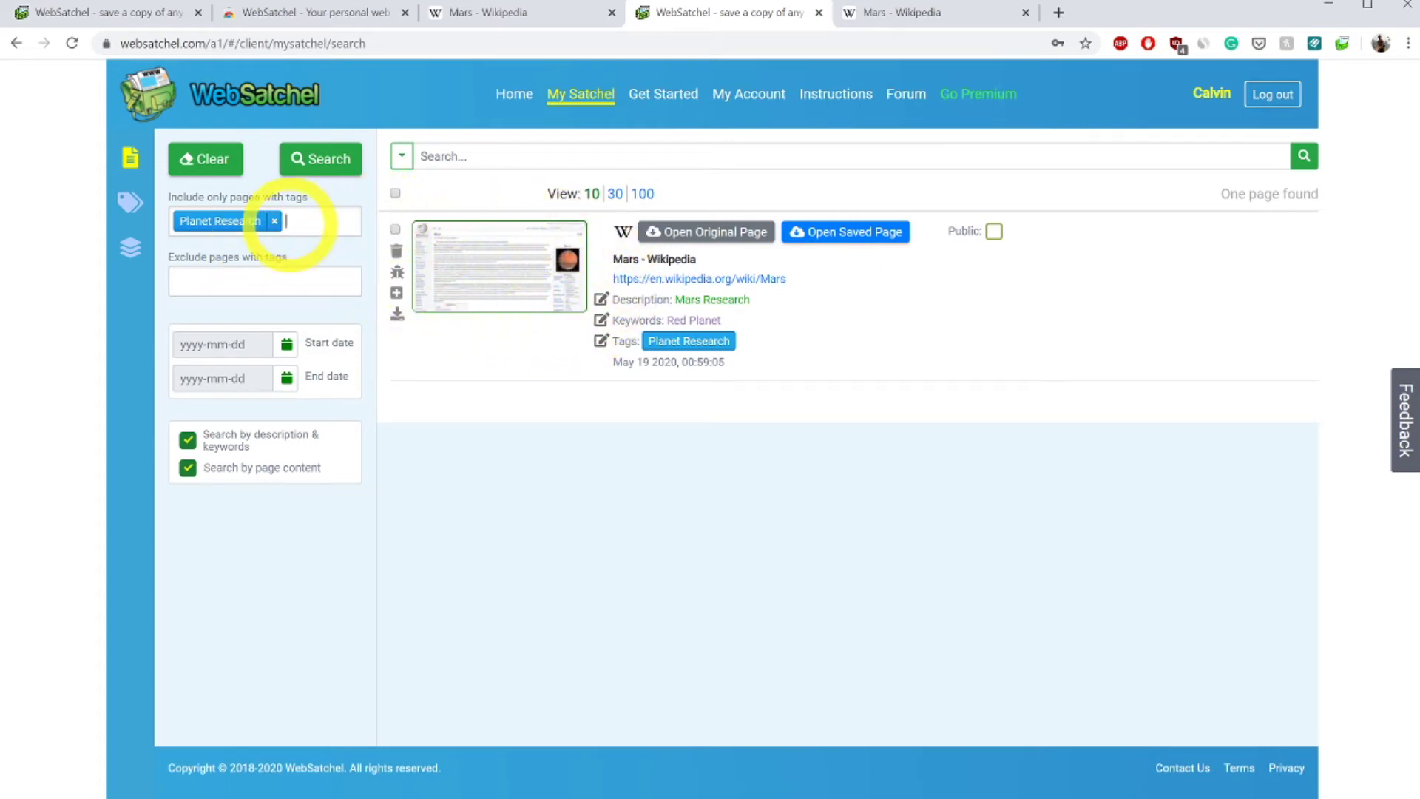
{"action": "left_click", "coordinate": [274, 220]}
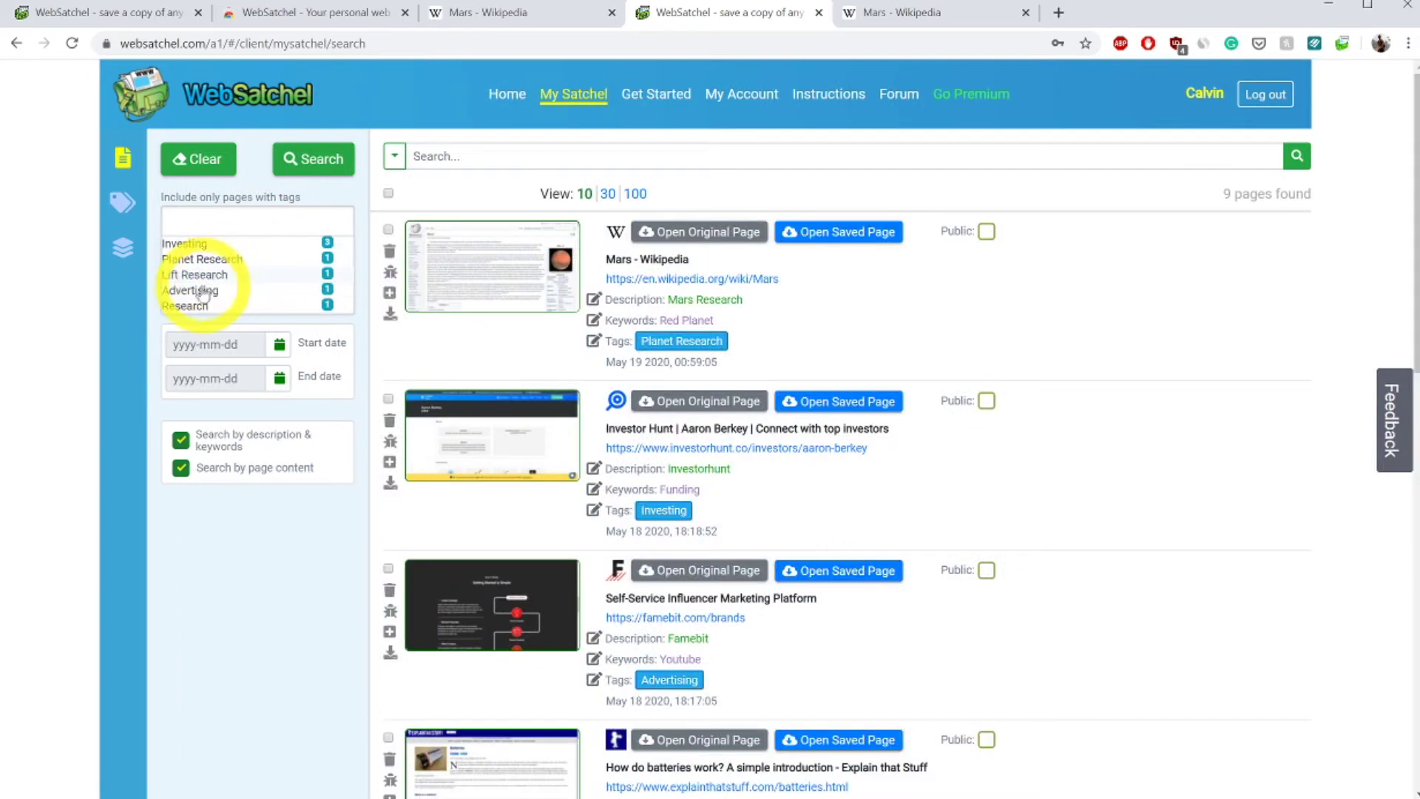
{"action": "left_click", "coordinate": [157, 327]}
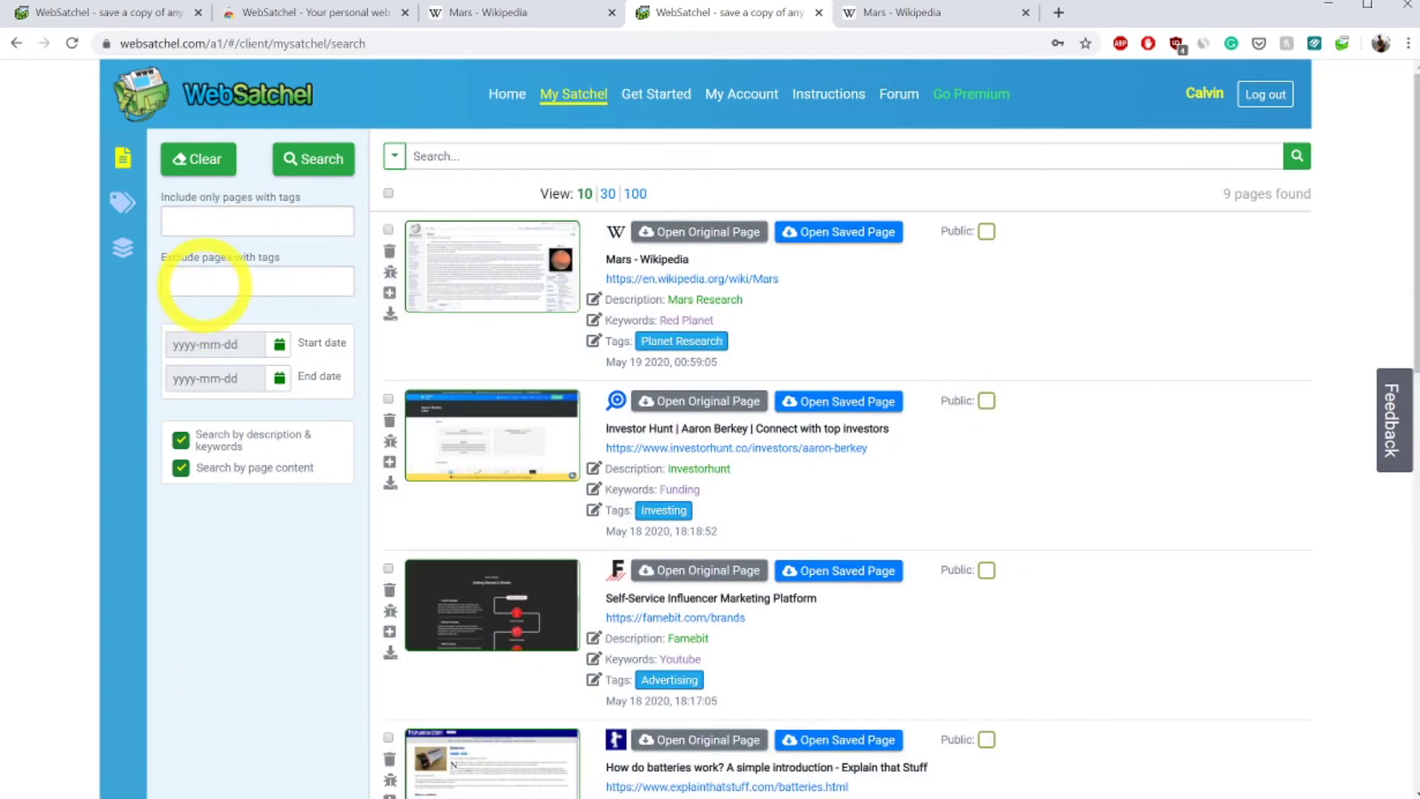
Try excluding pages tagged Planet Research from the satchel list and remove that exclusion
{"action": "left_click", "coordinate": [204, 283]}
{"action": "left_click", "coordinate": [218, 318]}
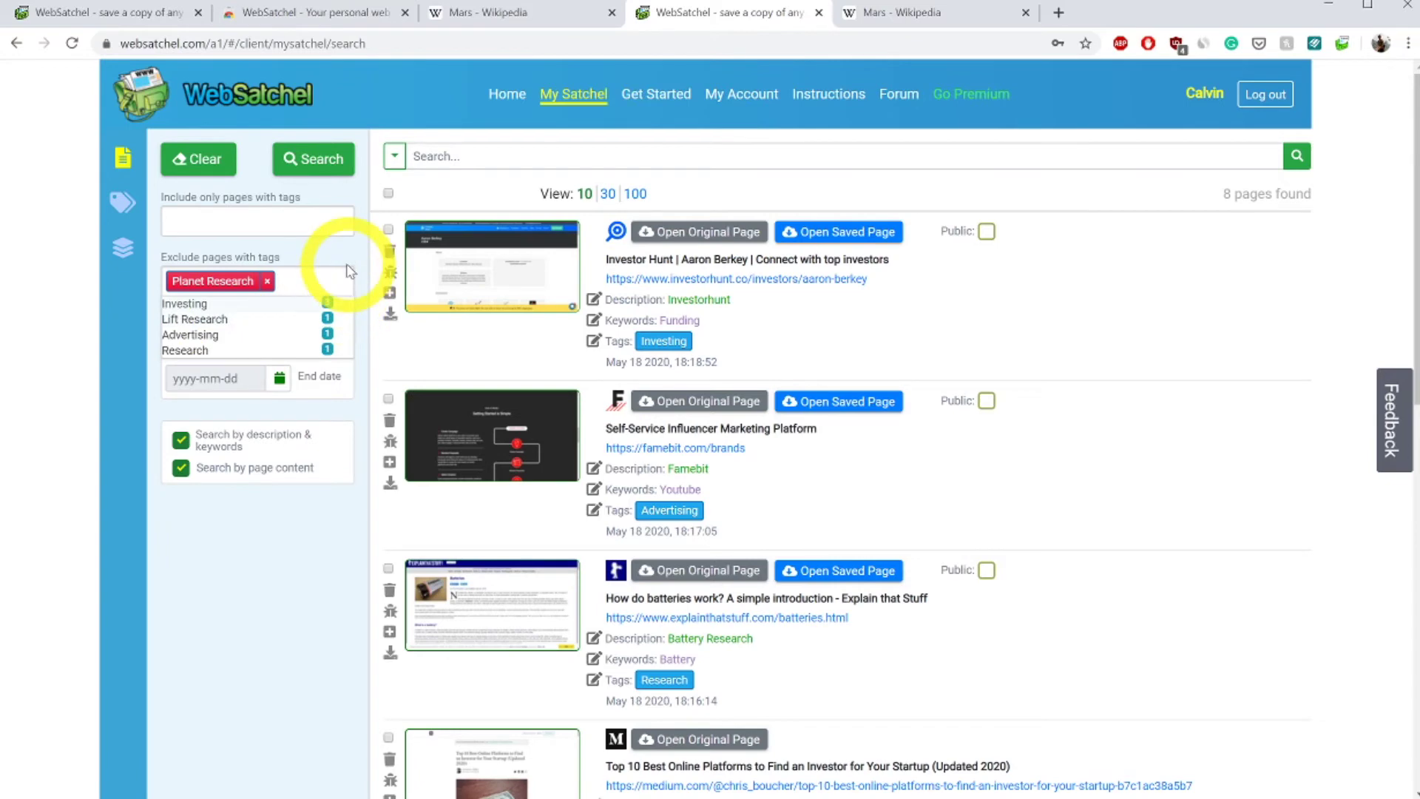
{"action": "left_click", "coordinate": [267, 281]}
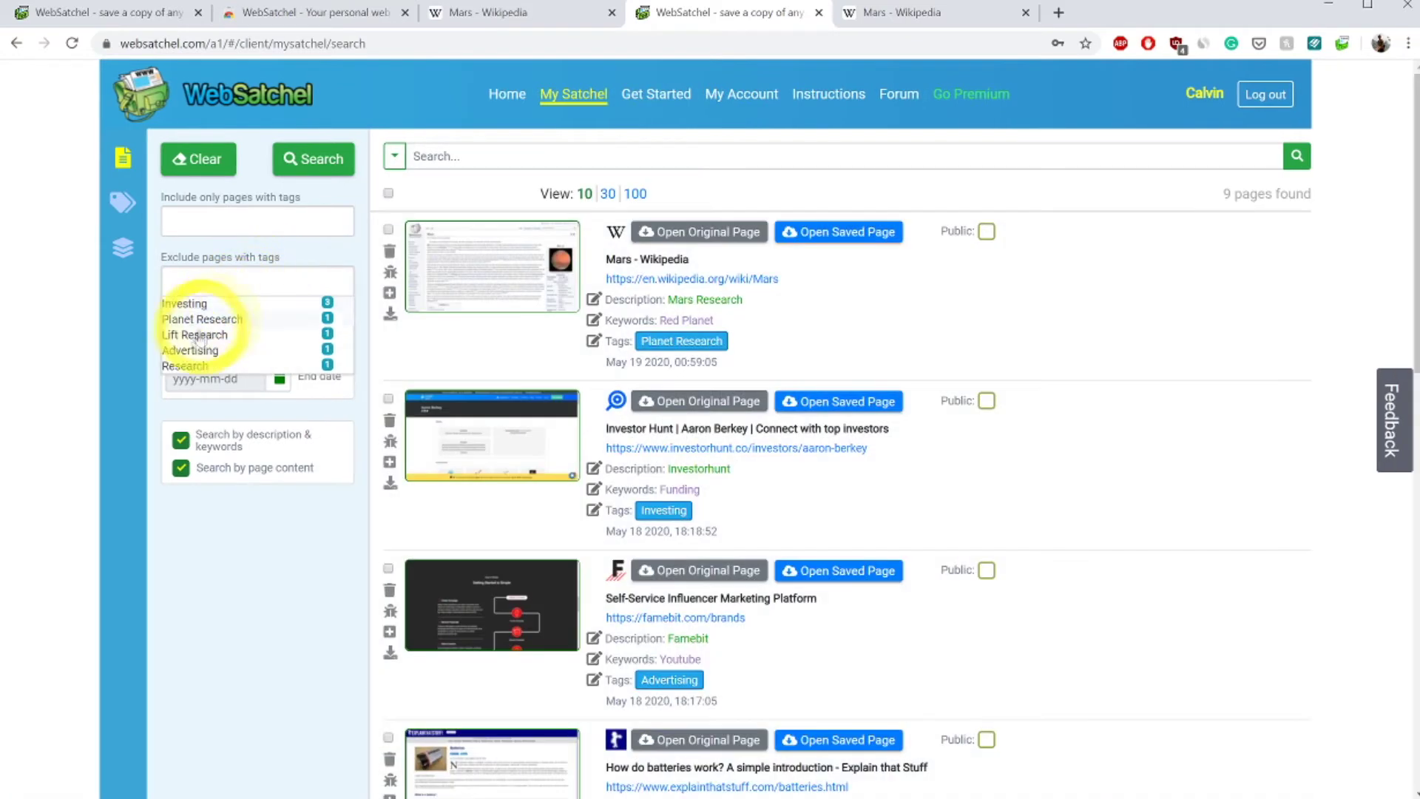
{"action": "left_click", "coordinate": [155, 401]}
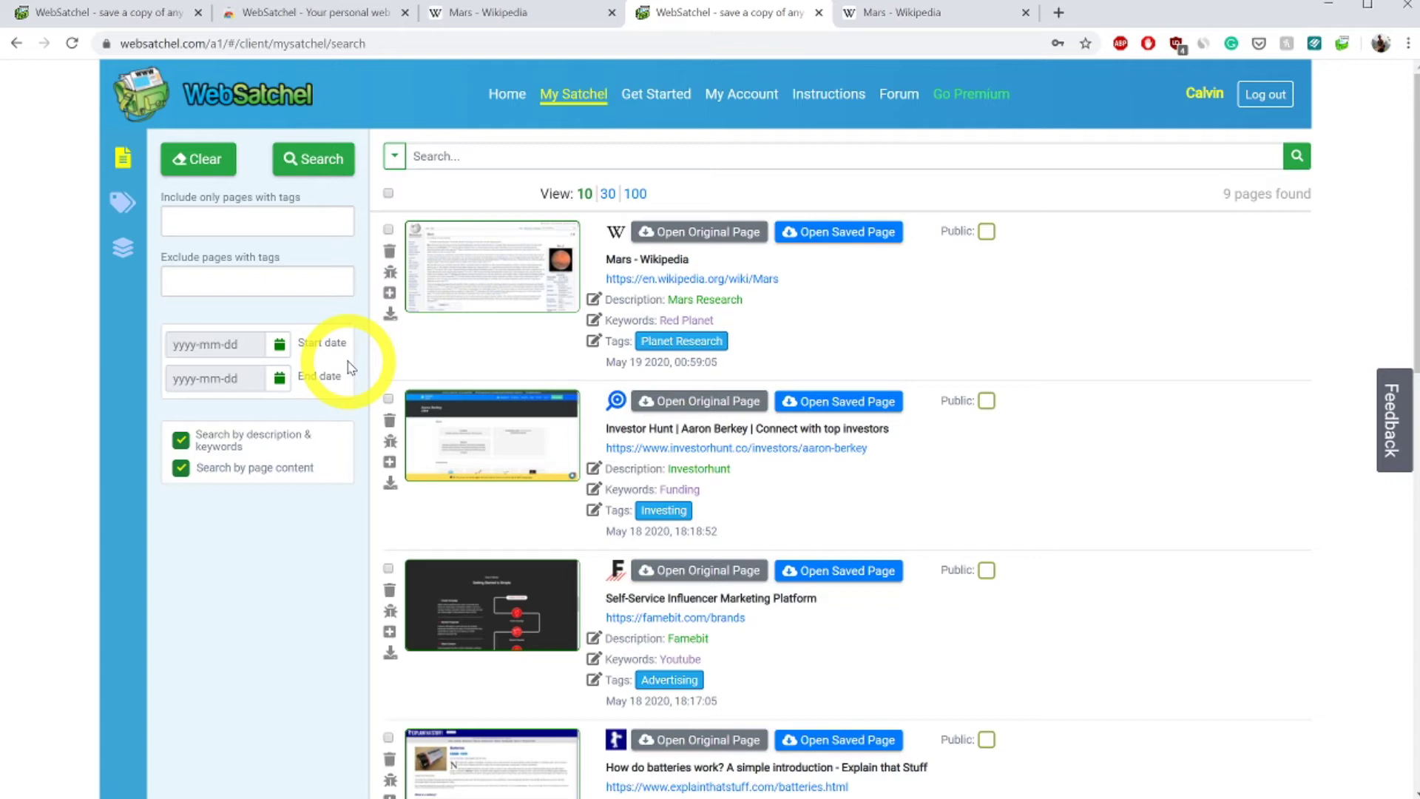
View the satchel's tags and collections sections and return to the saved pages list
{"action": "key", "text": "alt"}
{"action": "mouse_move", "coordinate": [132, 309]}
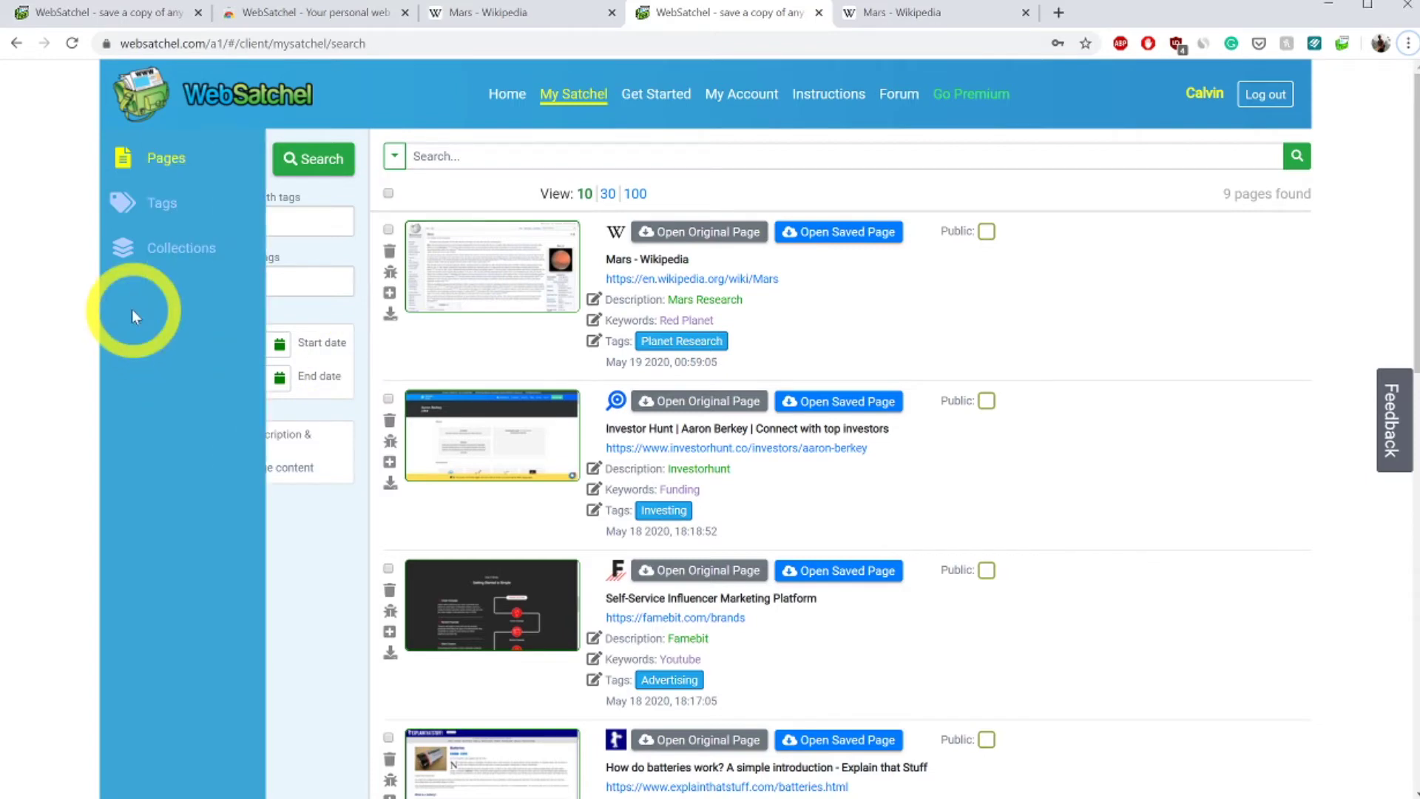
{"action": "left_click", "coordinate": [165, 204]}
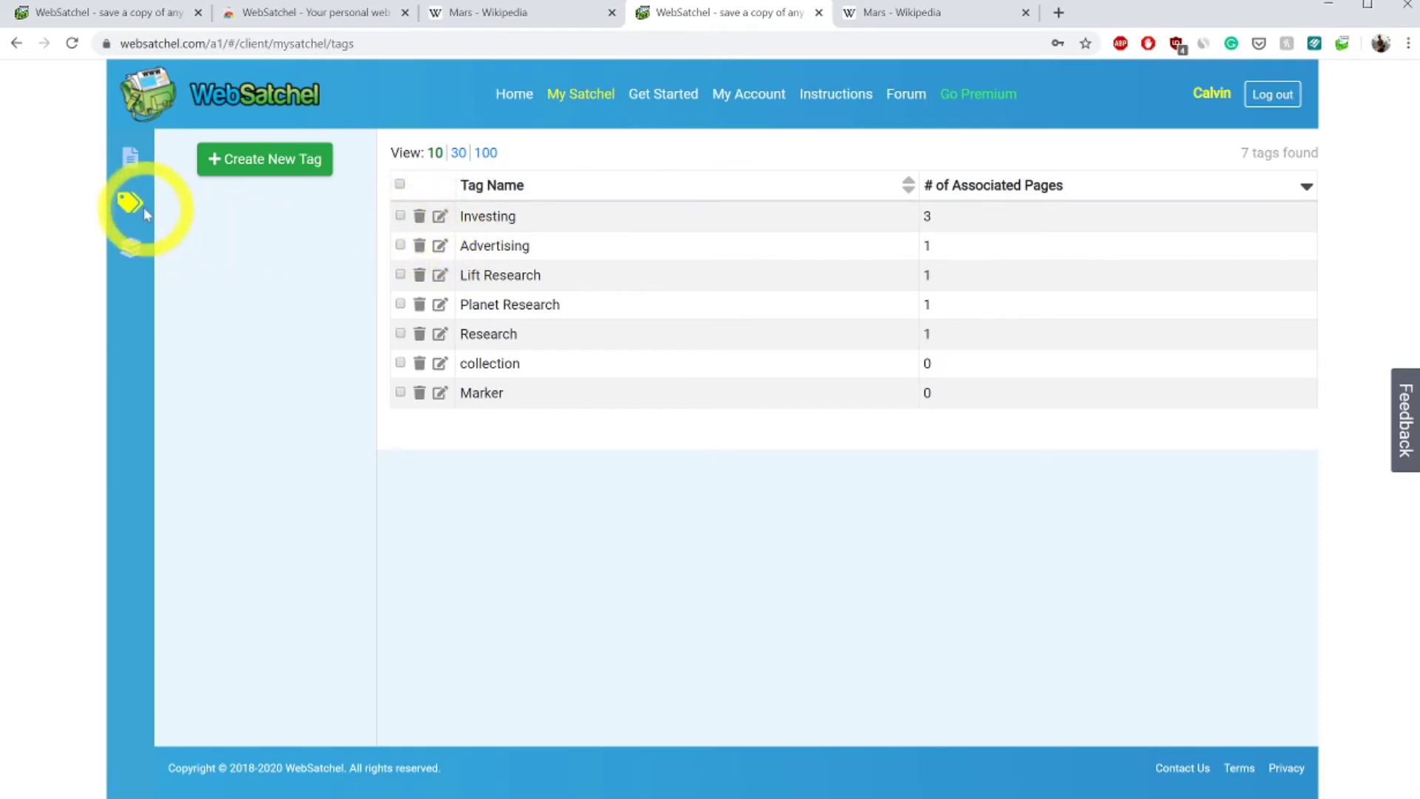
{"action": "mouse_move", "coordinate": [133, 204]}
{"action": "left_click", "coordinate": [165, 247]}
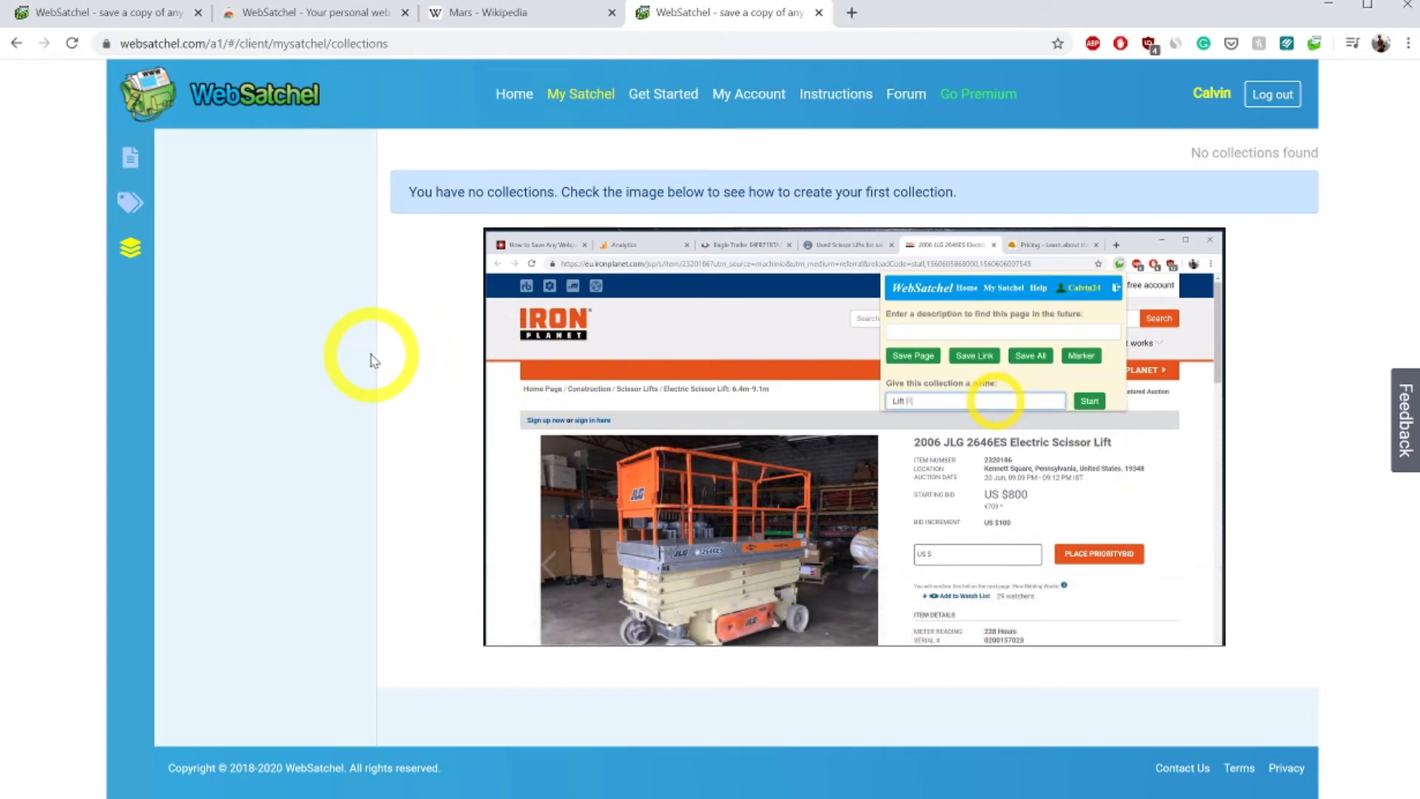
{"action": "left_click", "coordinate": [130, 157]}
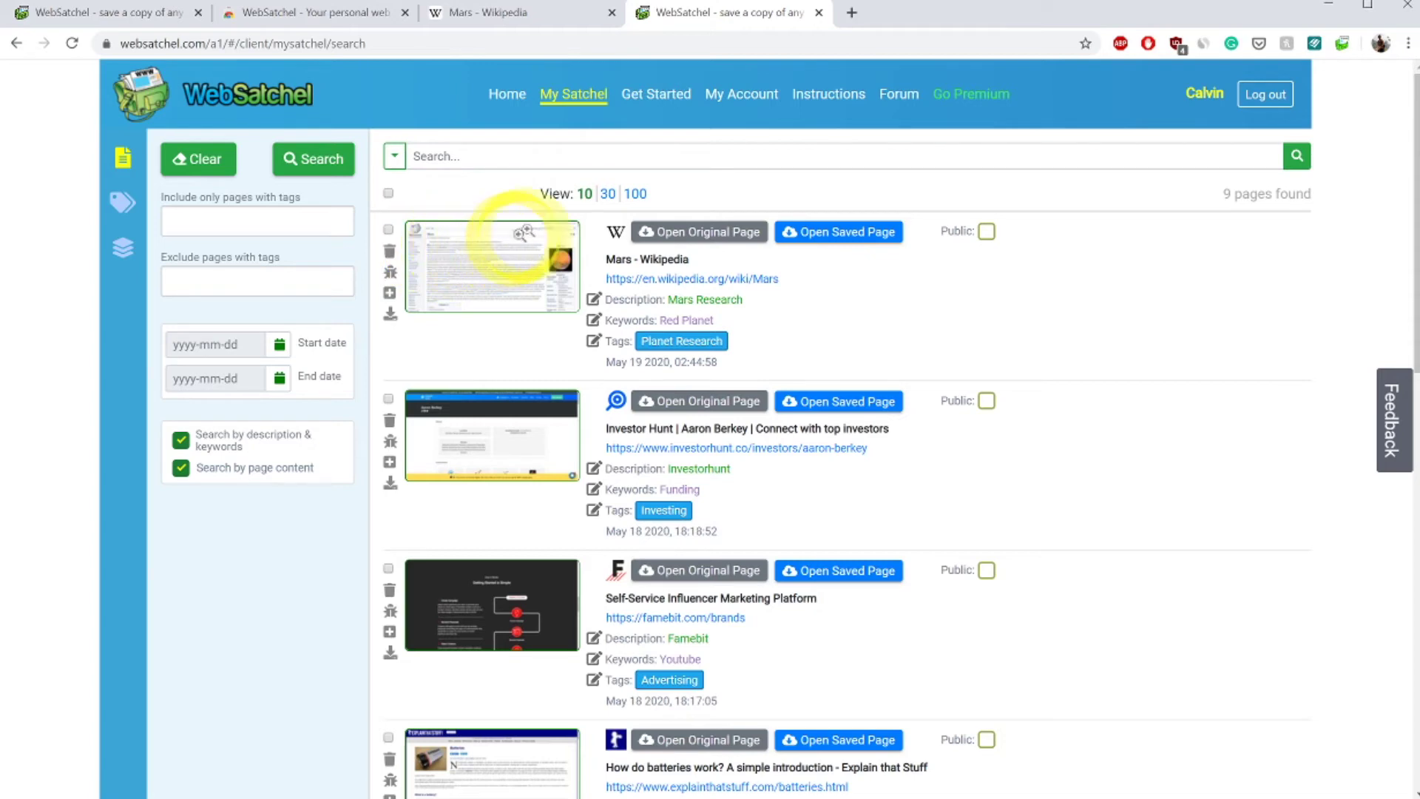
Search the saved pages for the description "Mars Research"
{"action": "left_click", "coordinate": [585, 163]}
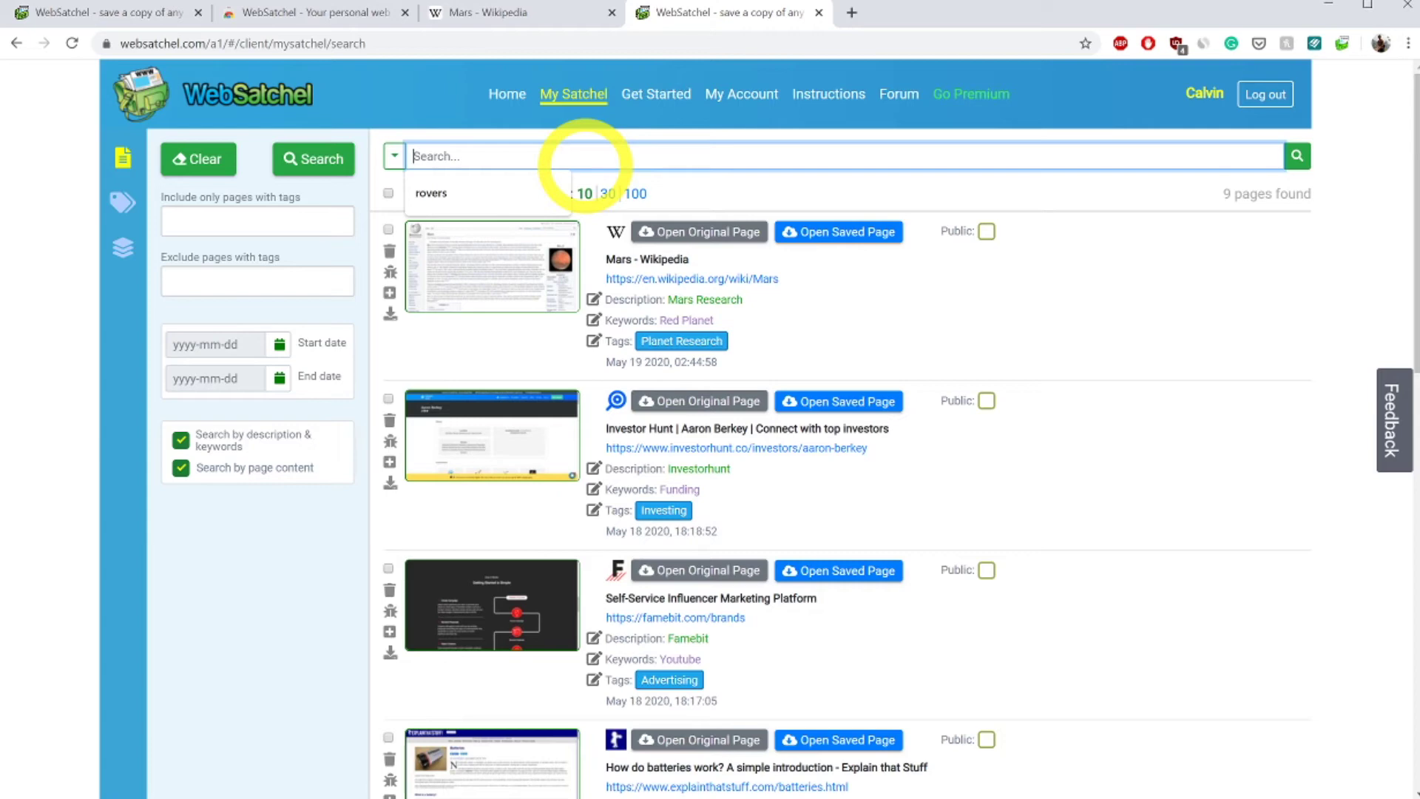
{"action": "type", "text": "Mars Resear"}
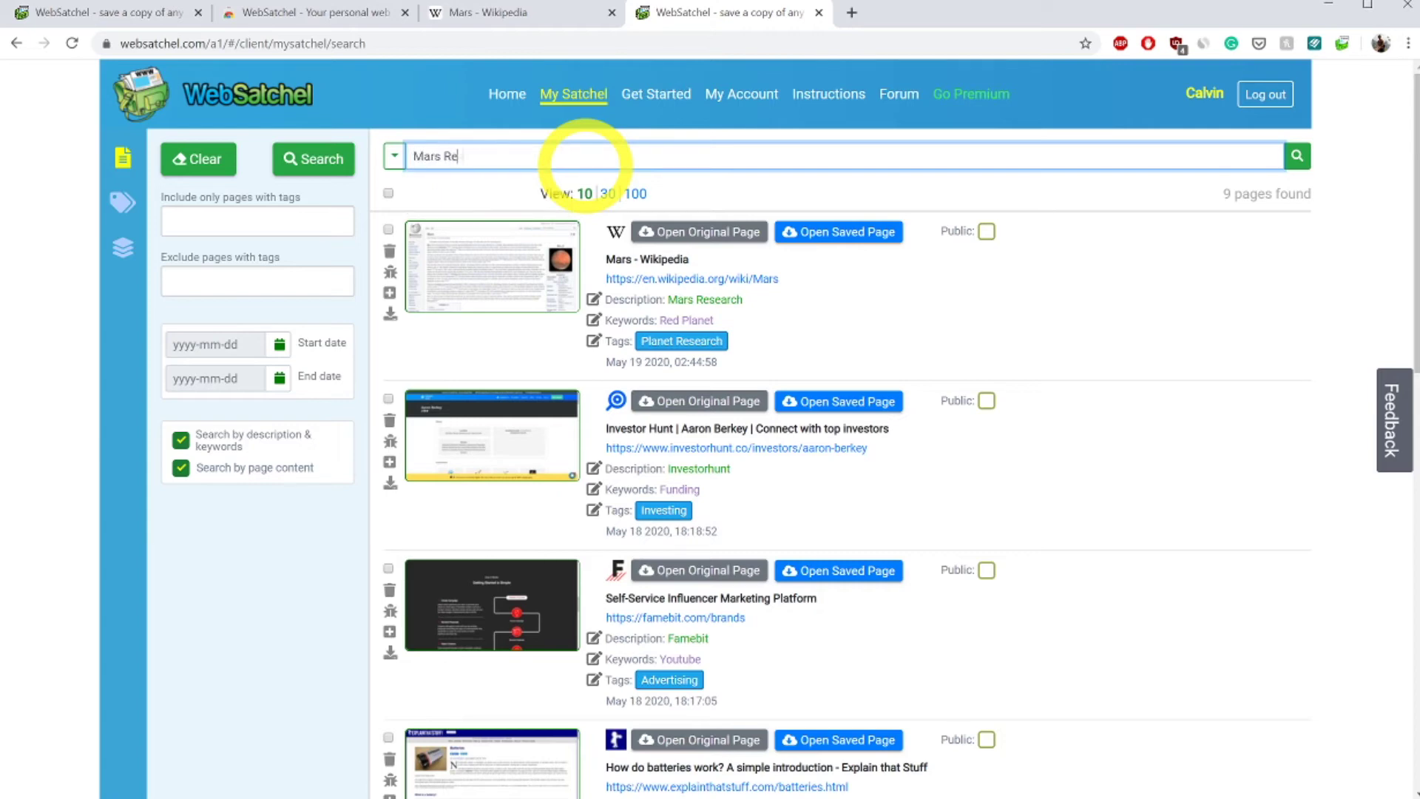
{"action": "type", "text": "ch"}
{"action": "key", "text": "Return"}
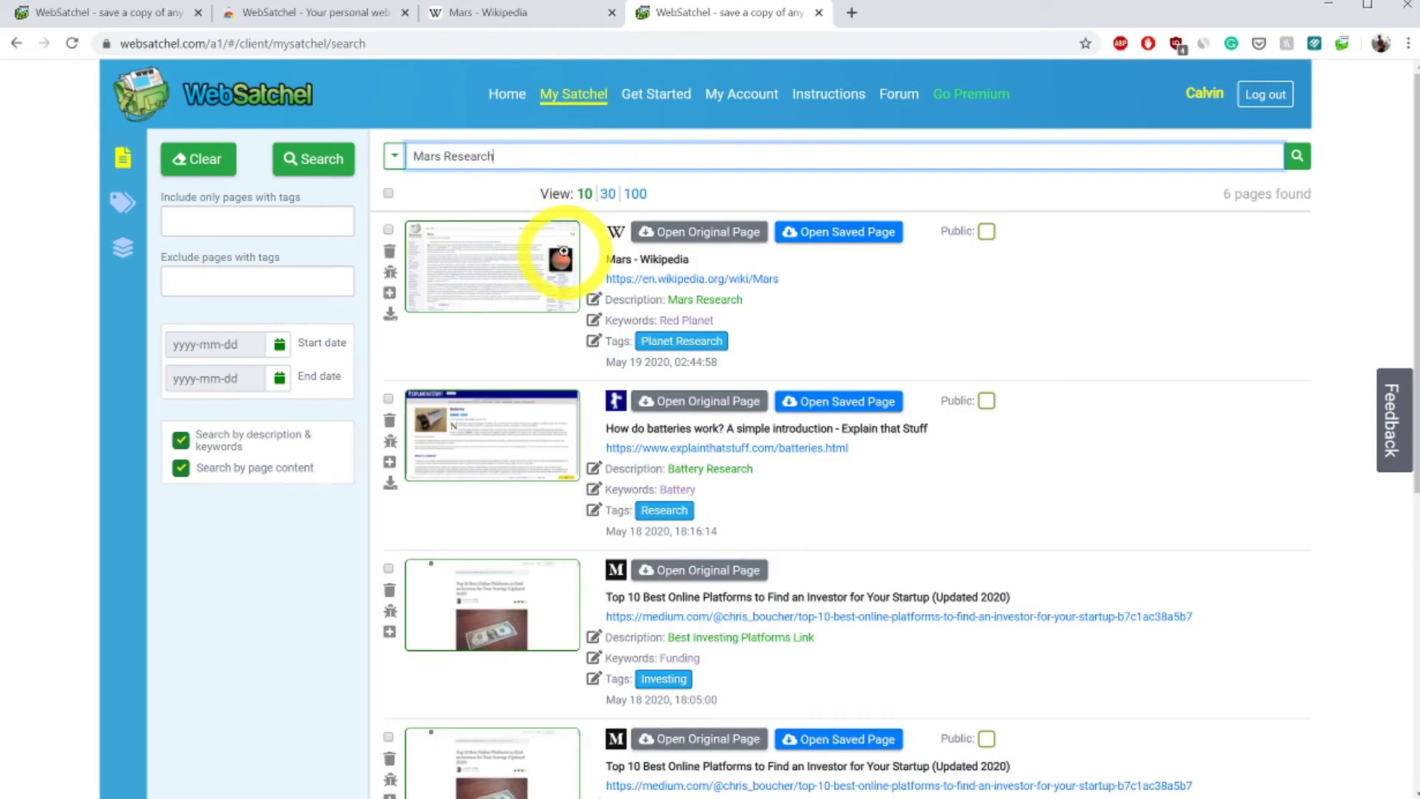
Replace the search term and search the saved pages for the keyword "Red Planet"
{"action": "key", "text": "BackSpace"}
{"action": "key", "text": "BackSpace"}
{"action": "key", "text": "BackSpace"}
{"action": "key", "text": "BackSpace"}
{"action": "key", "text": "BackSpace"}
{"action": "key", "text": "BackSpace"}
{"action": "key", "text": "BackSpace"}
{"action": "key", "text": "BackSpace"}
{"action": "key", "text": "BackSpace"}
{"action": "key", "text": "BackSpace"}
{"action": "key", "text": "BackSpace"}
{"action": "key", "text": "BackSpace"}
{"action": "key", "text": "BackSpace"}
{"action": "type", "text": "Red Planet"}
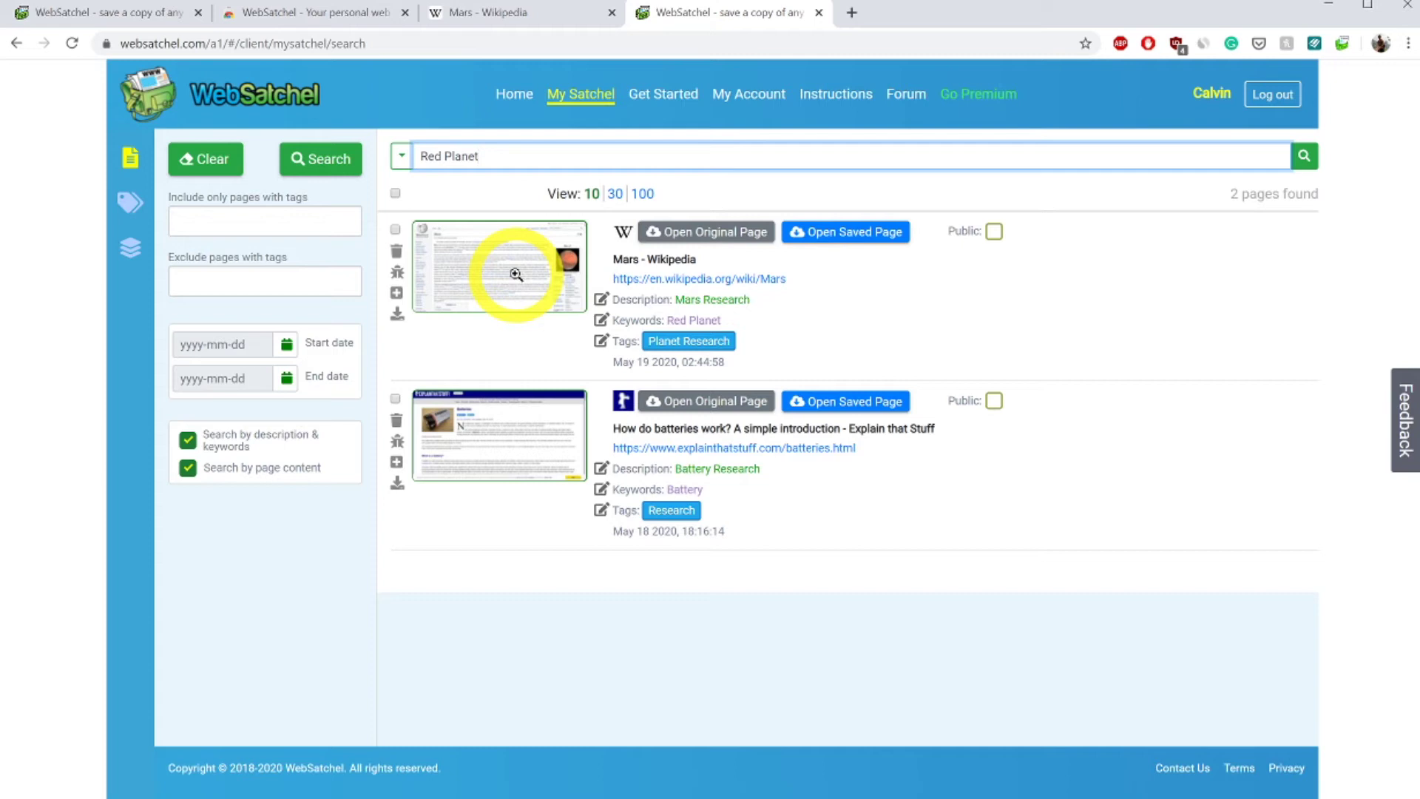
Replace the search term and search the saved pages' content for "rovers"
{"action": "key", "text": "BackSpace"}
{"action": "key", "text": "BackSpace"}
{"action": "key", "text": "BackSpace"}
{"action": "key", "text": "BackSpace"}
{"action": "key", "text": "BackSpace"}
{"action": "key", "text": "BackSpace"}
{"action": "key", "text": "BackSpace"}
{"action": "key", "text": "BackSpace"}
{"action": "key", "text": "BackSpace"}
{"action": "key", "text": "BackSpace"}
{"action": "type", "text": "rovers"}
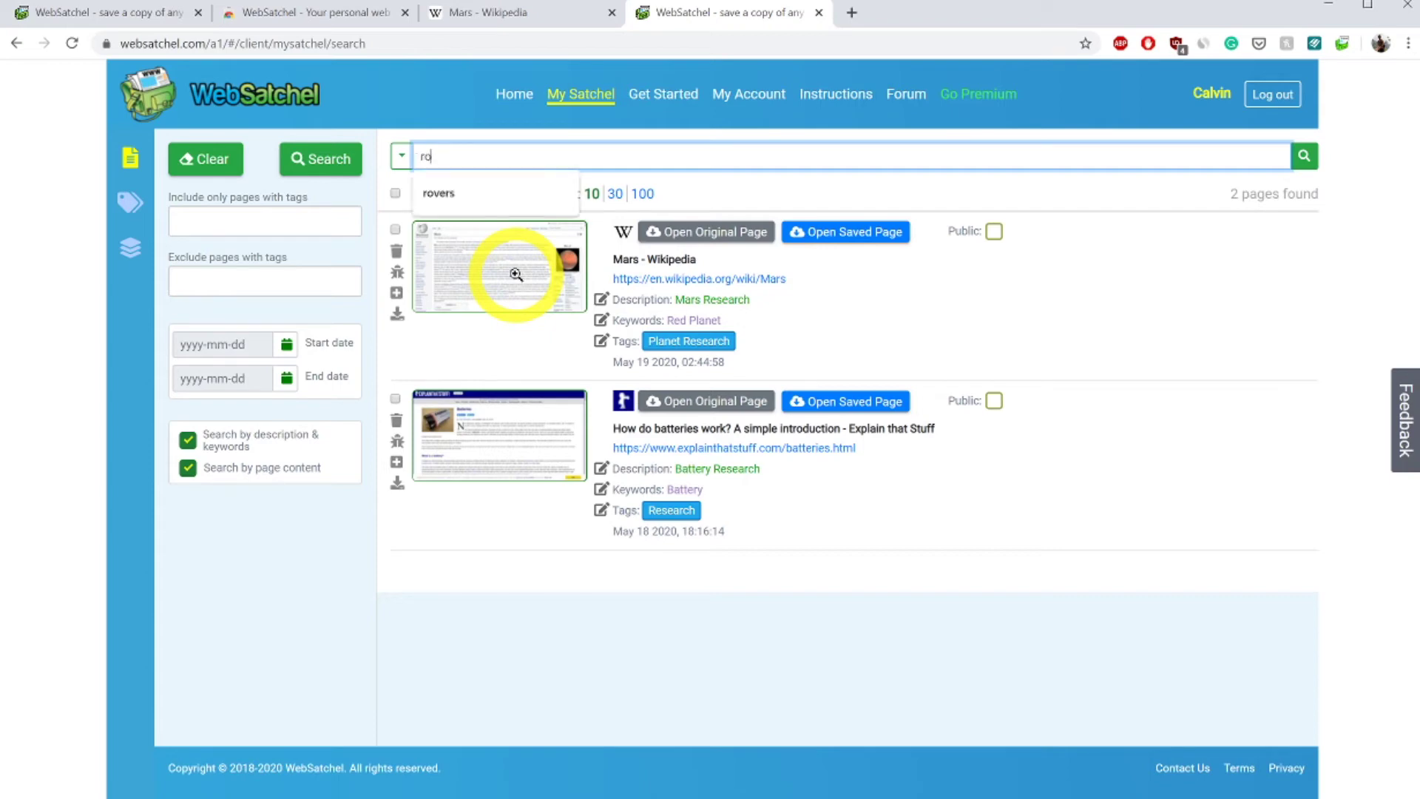
{"action": "key", "text": "Return"}
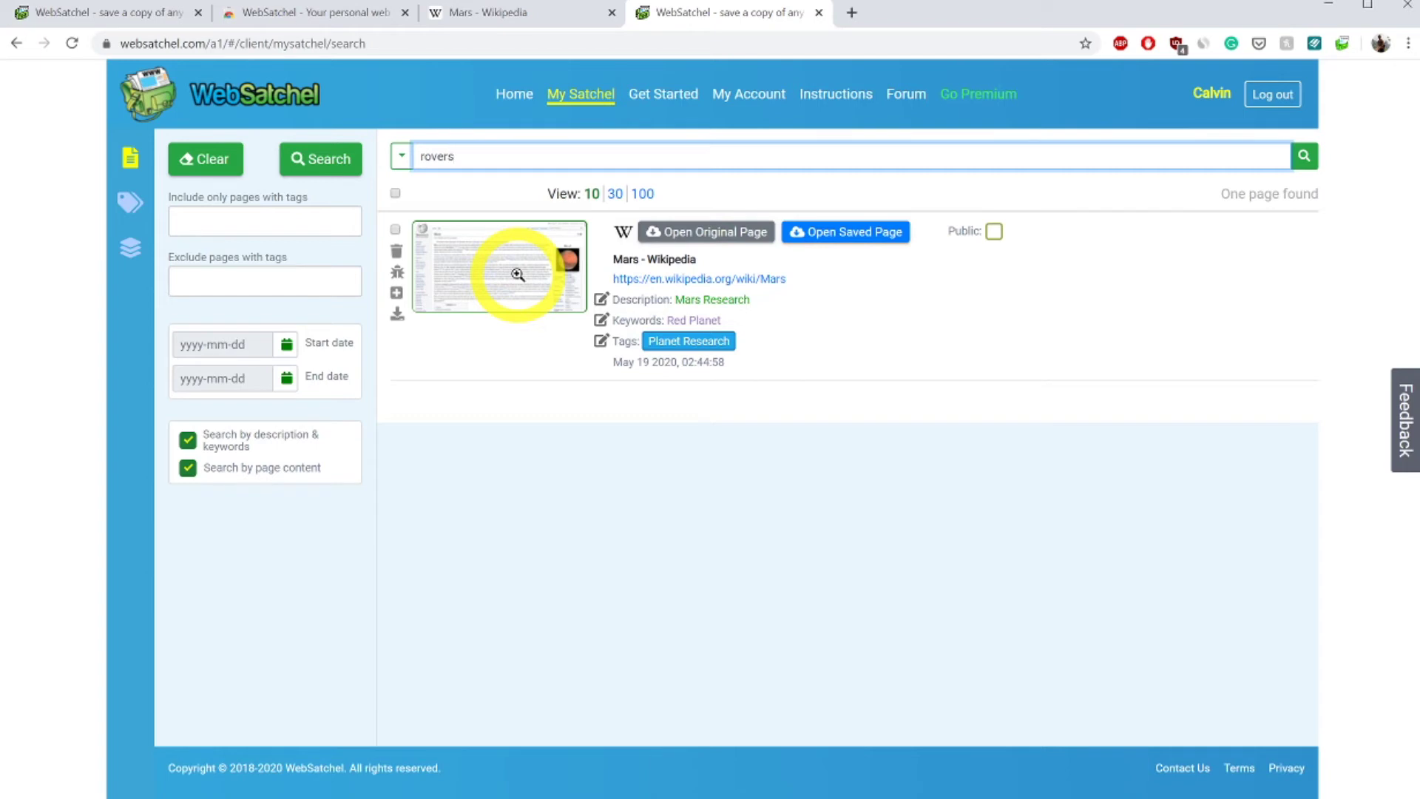
Open the saved copy of the Mars page, find the word "rovers" in its text, and return to the satchel
{"action": "left_click", "coordinate": [821, 233]}
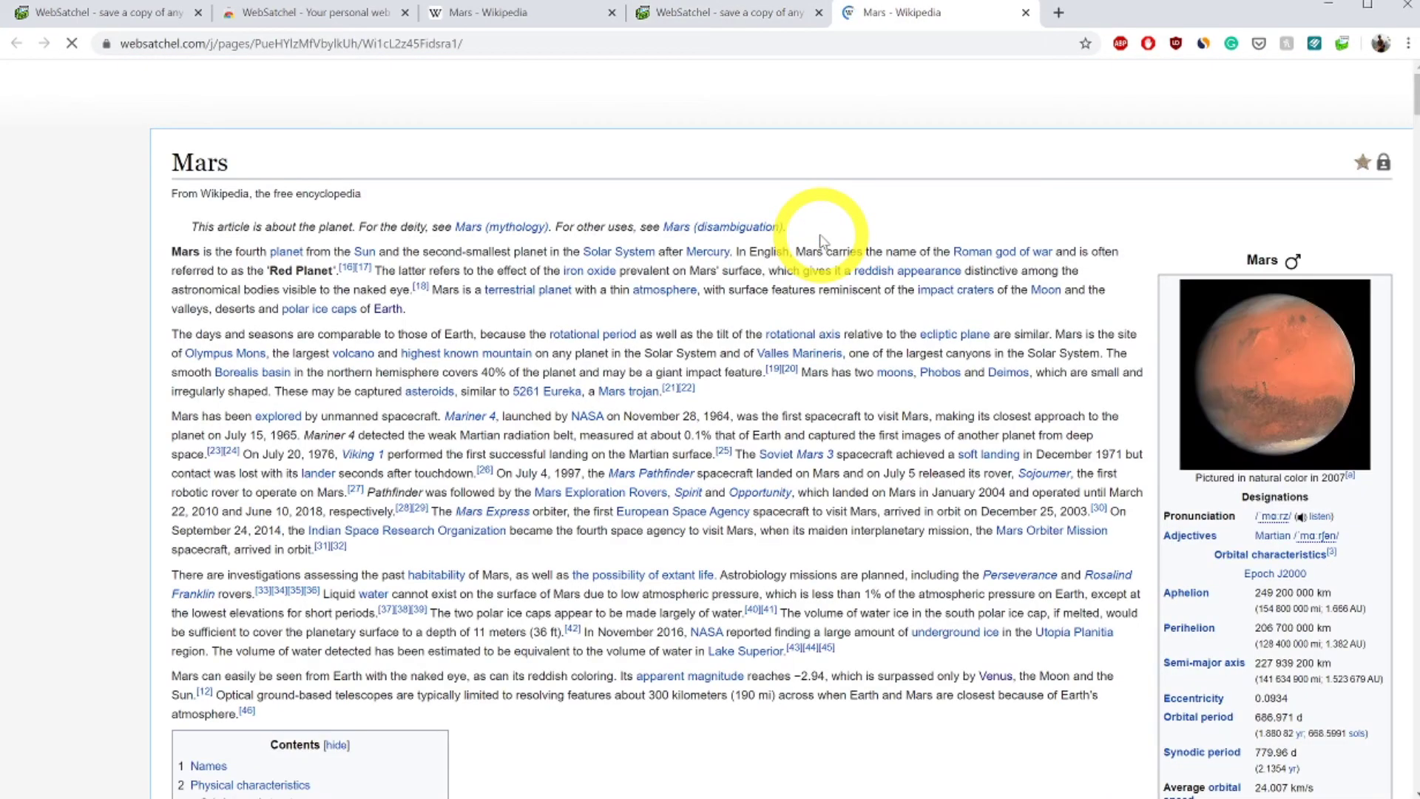
{"action": "key", "text": "ctrl+f"}
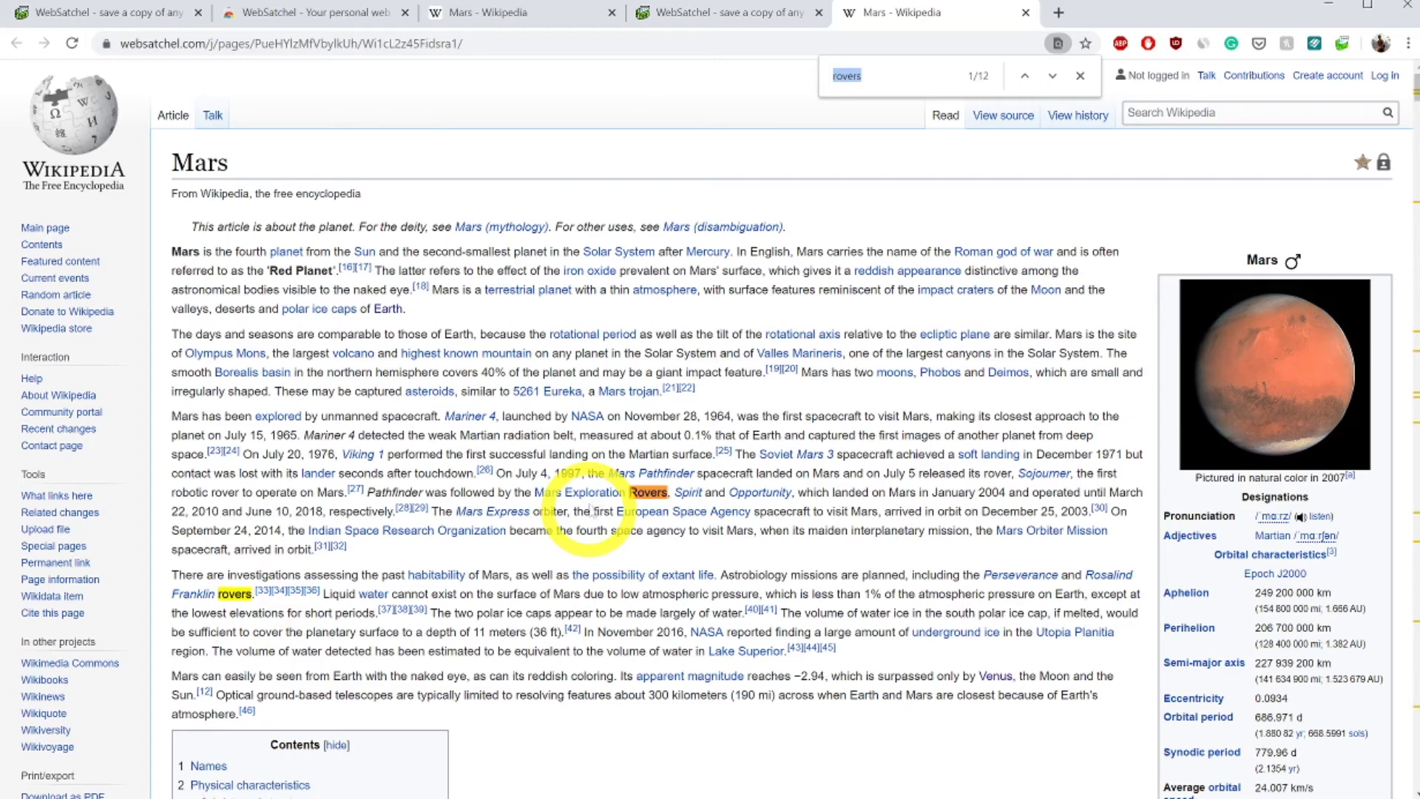
{"action": "left_click", "coordinate": [708, 15]}
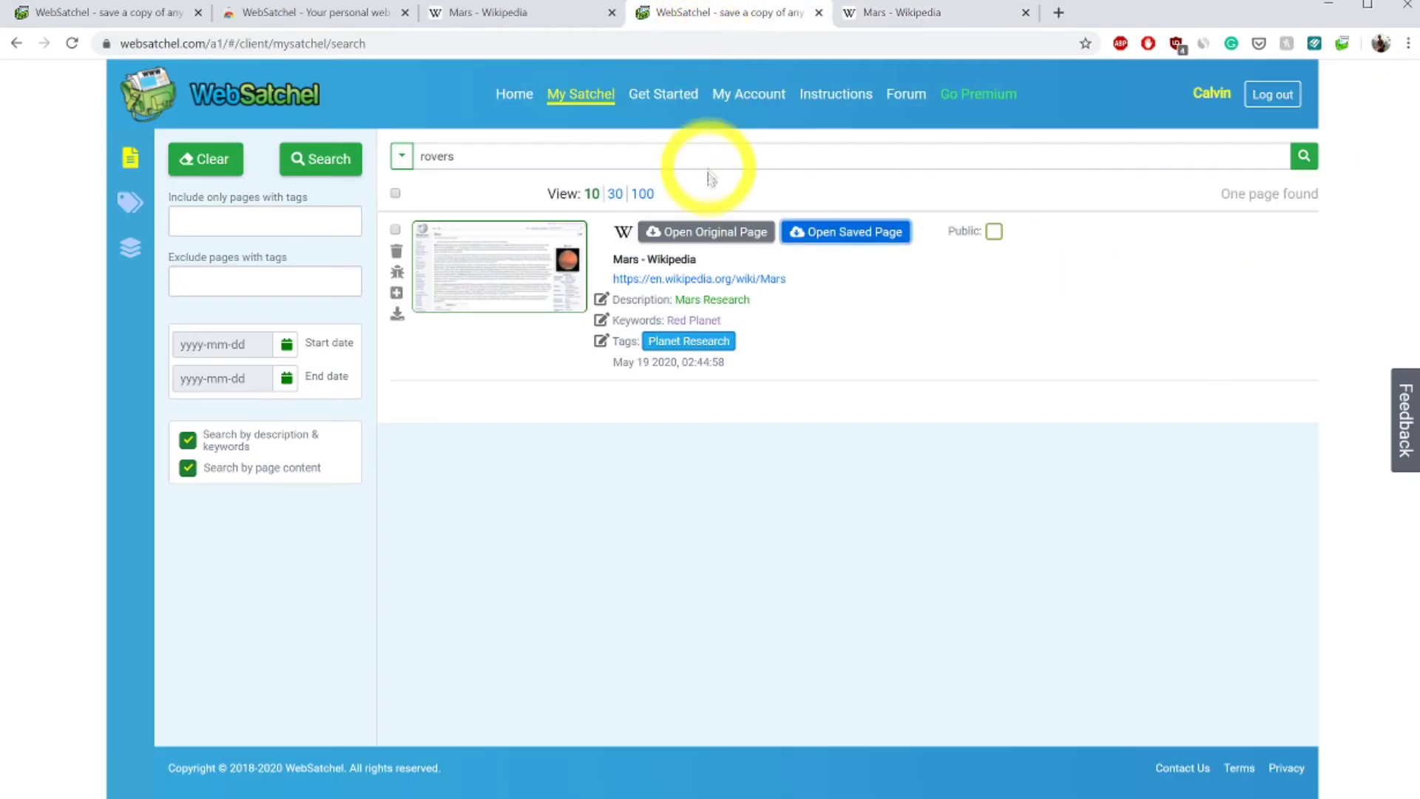
{"action": "left_click", "coordinate": [528, 402]}
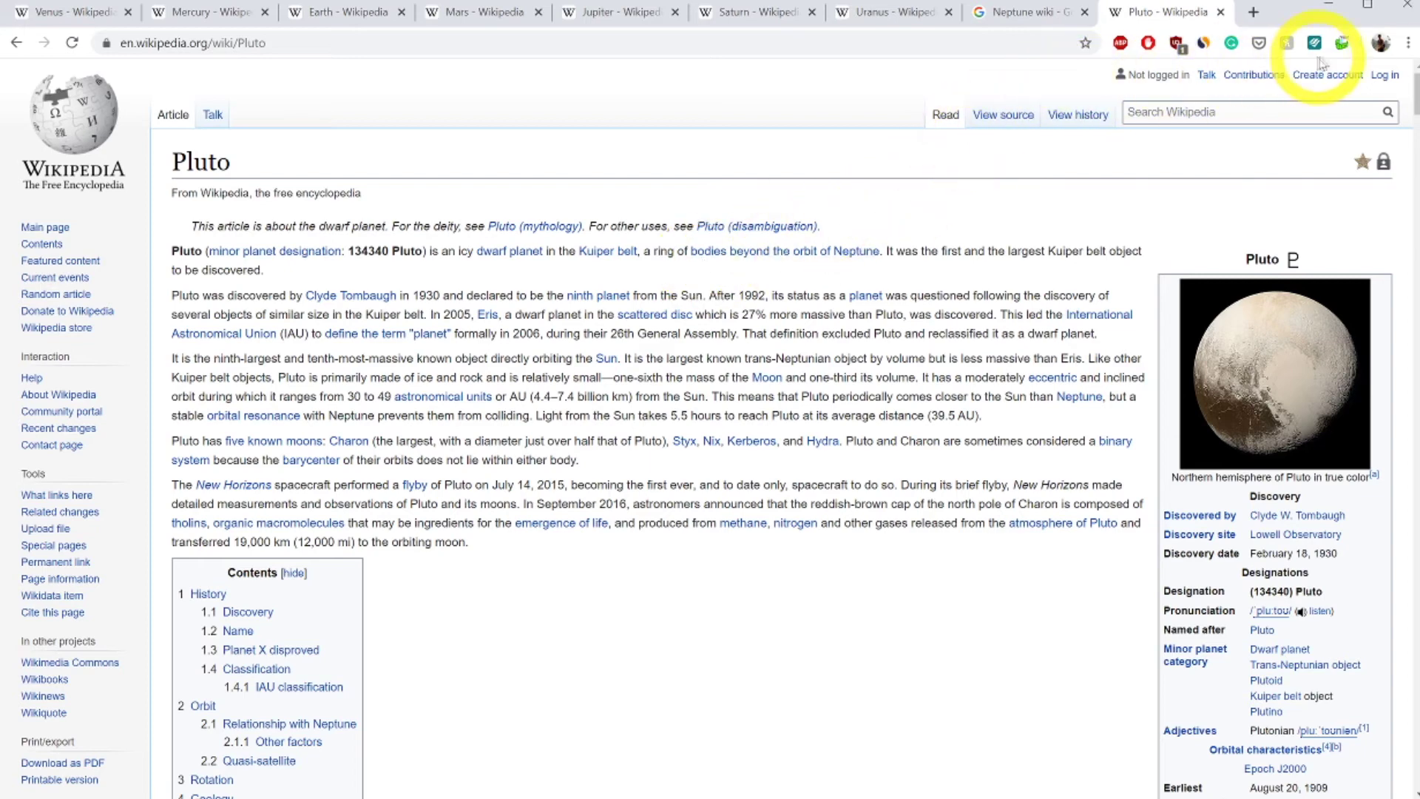
Save all open tabs from the Pluto page's window as a collection named "Solar System Research"
{"action": "left_click", "coordinate": [1344, 45]}
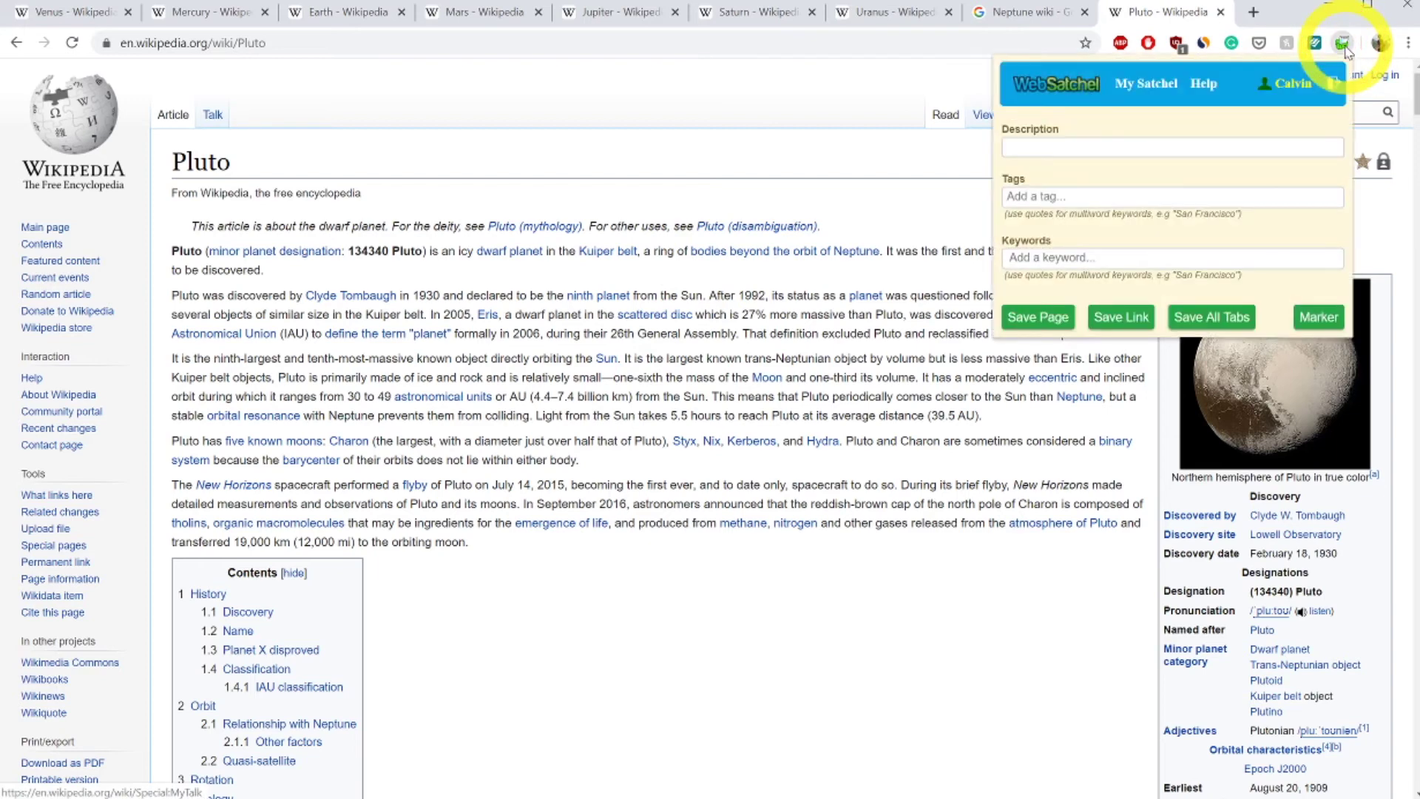
{"action": "left_click", "coordinate": [1221, 323]}
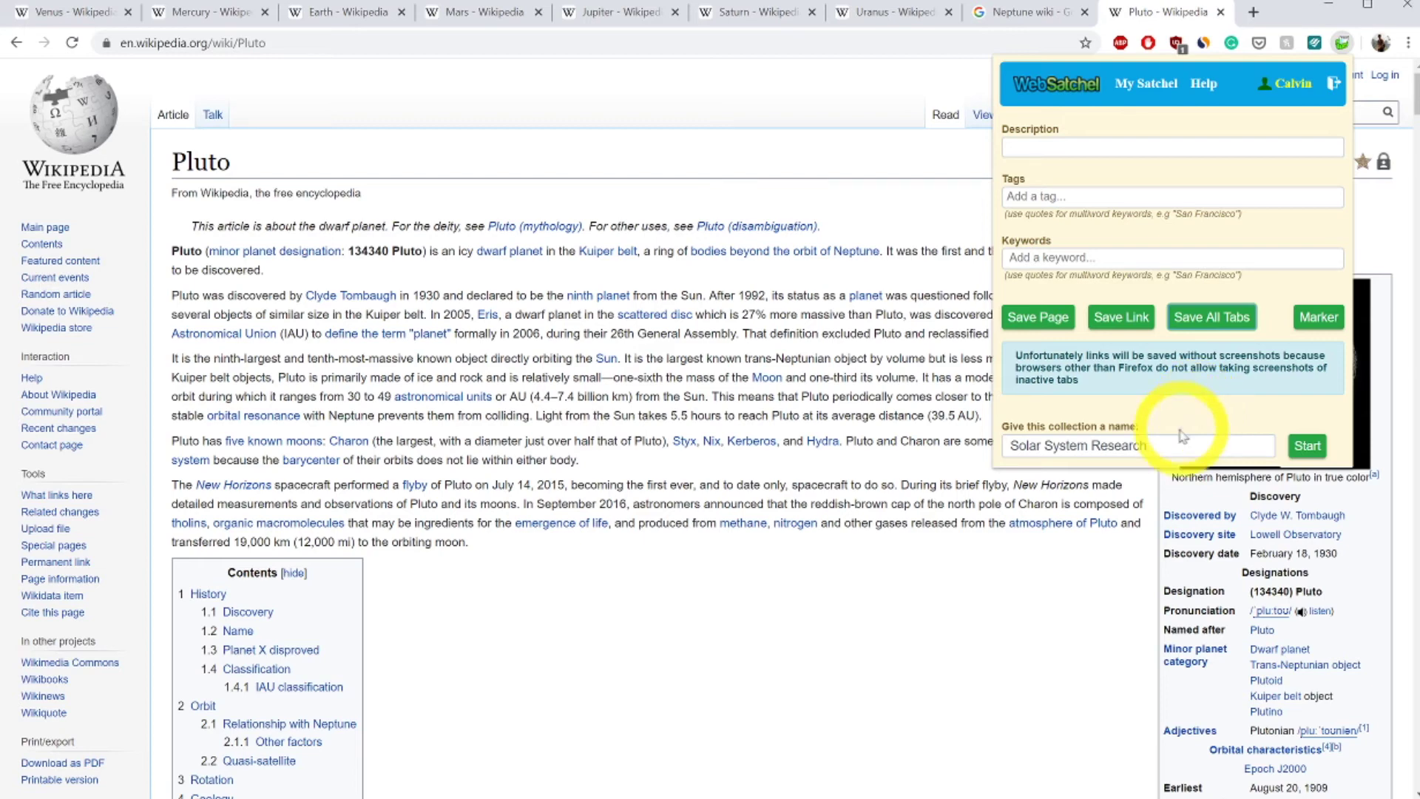
{"action": "left_click", "coordinate": [1307, 446]}
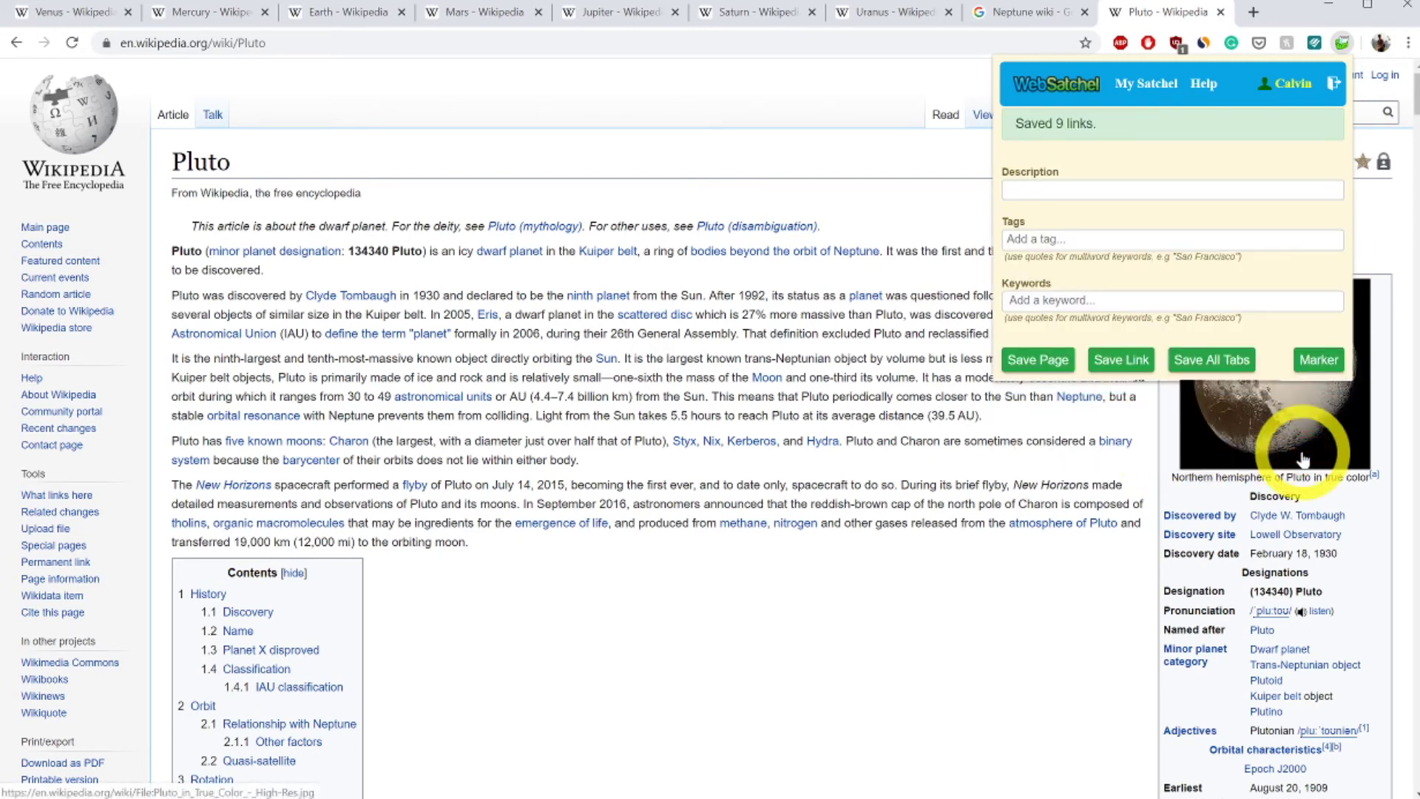
Go to the satchel's collections and open all pages of the "Solar System Research" collection
{"action": "left_click", "coordinate": [1143, 90]}
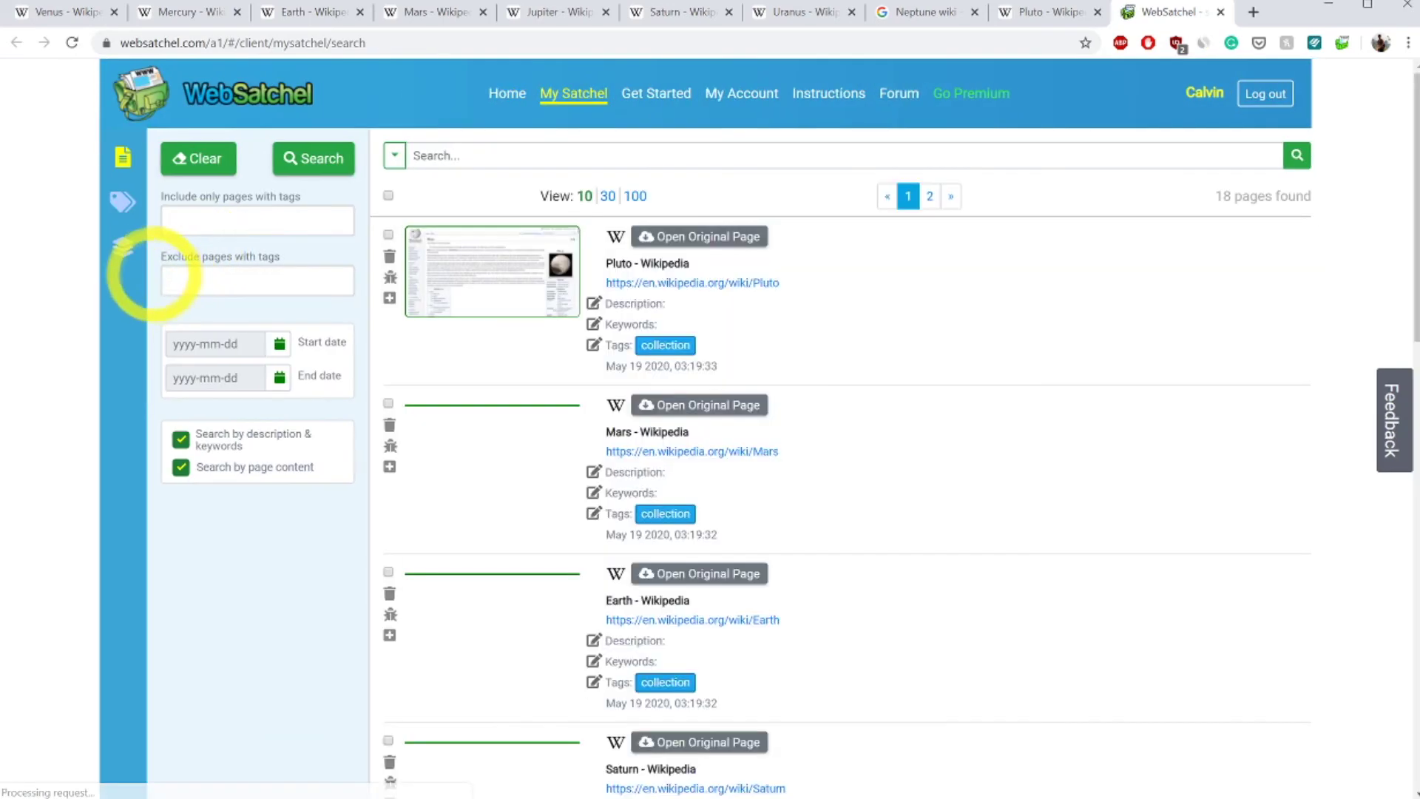
{"action": "left_click", "coordinate": [120, 248]}
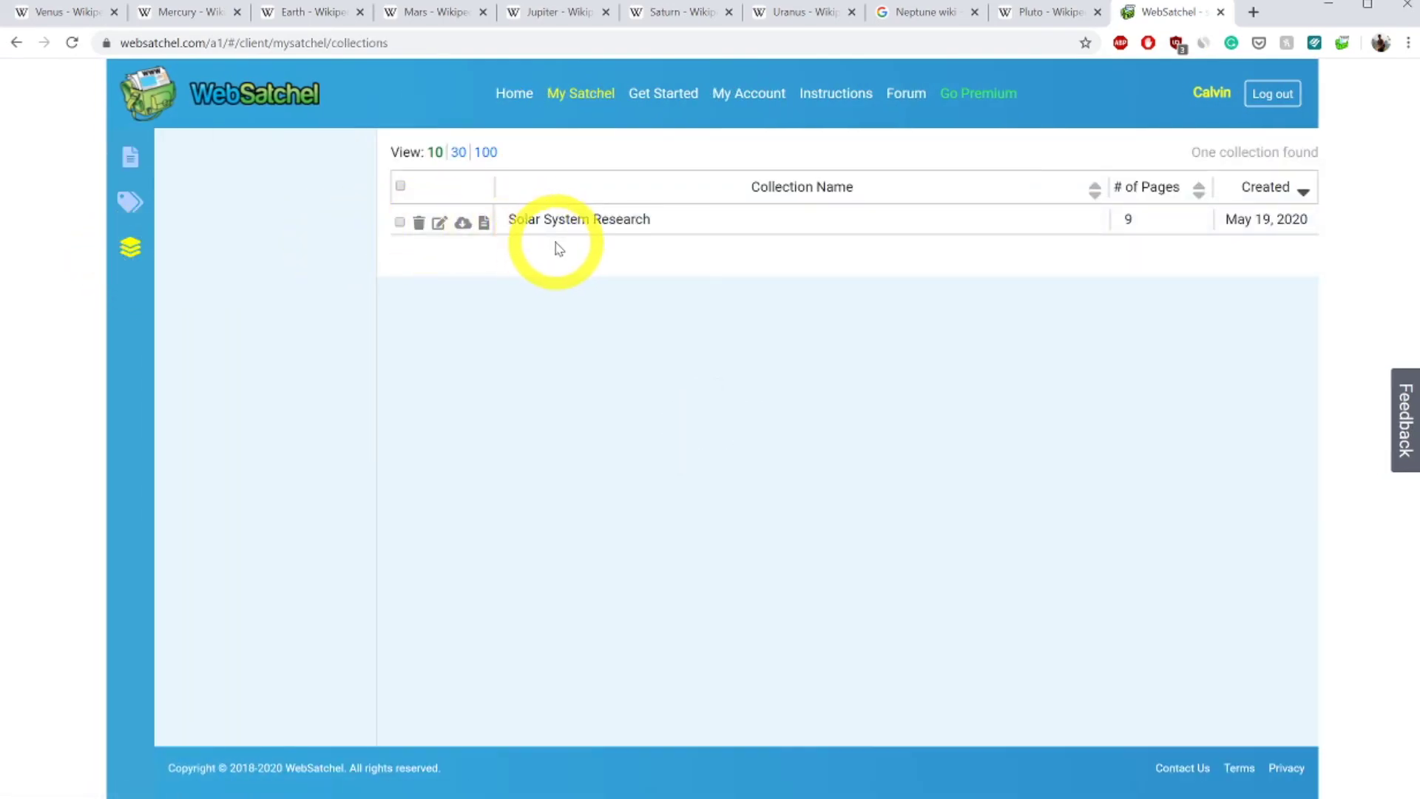
{"action": "left_click", "coordinate": [462, 224]}
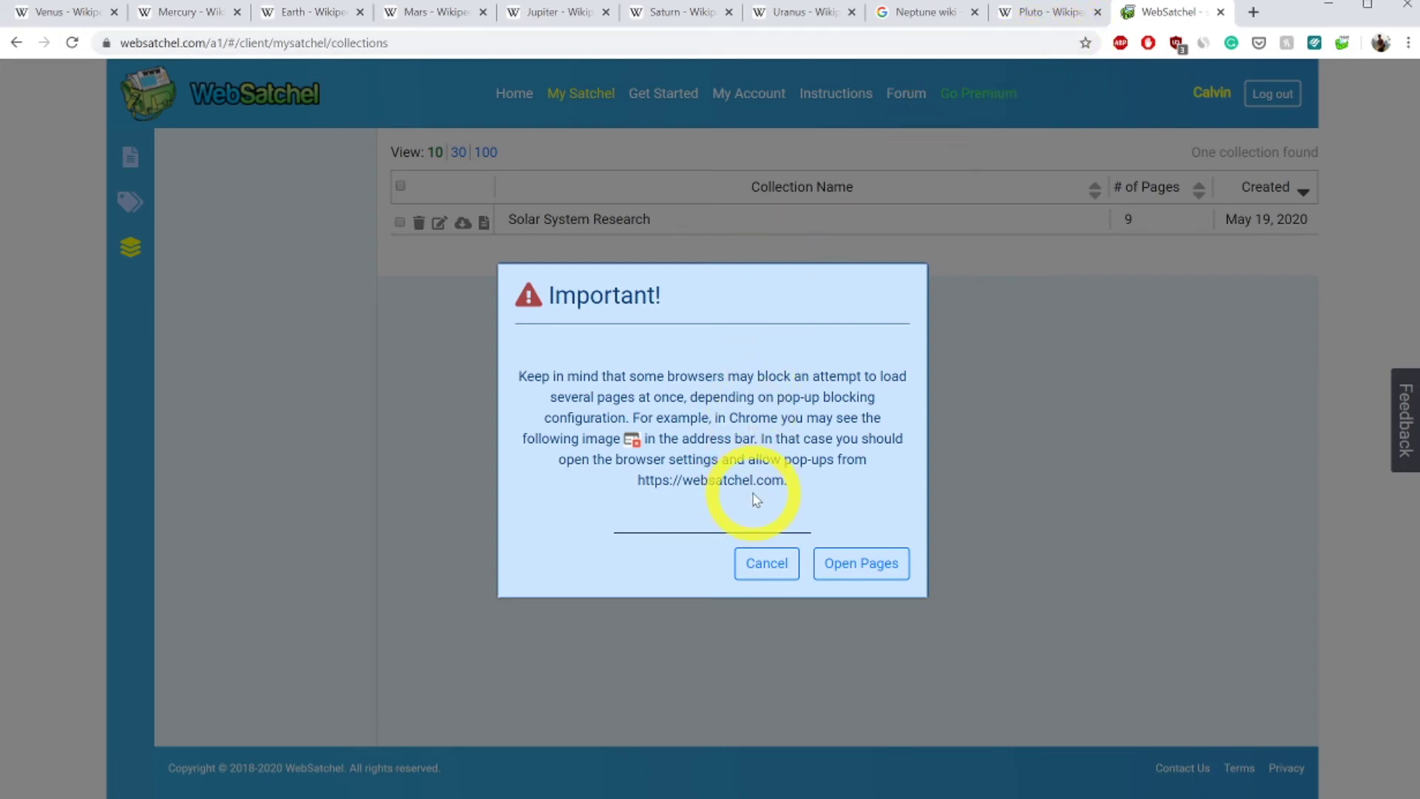
{"action": "left_click", "coordinate": [856, 564]}
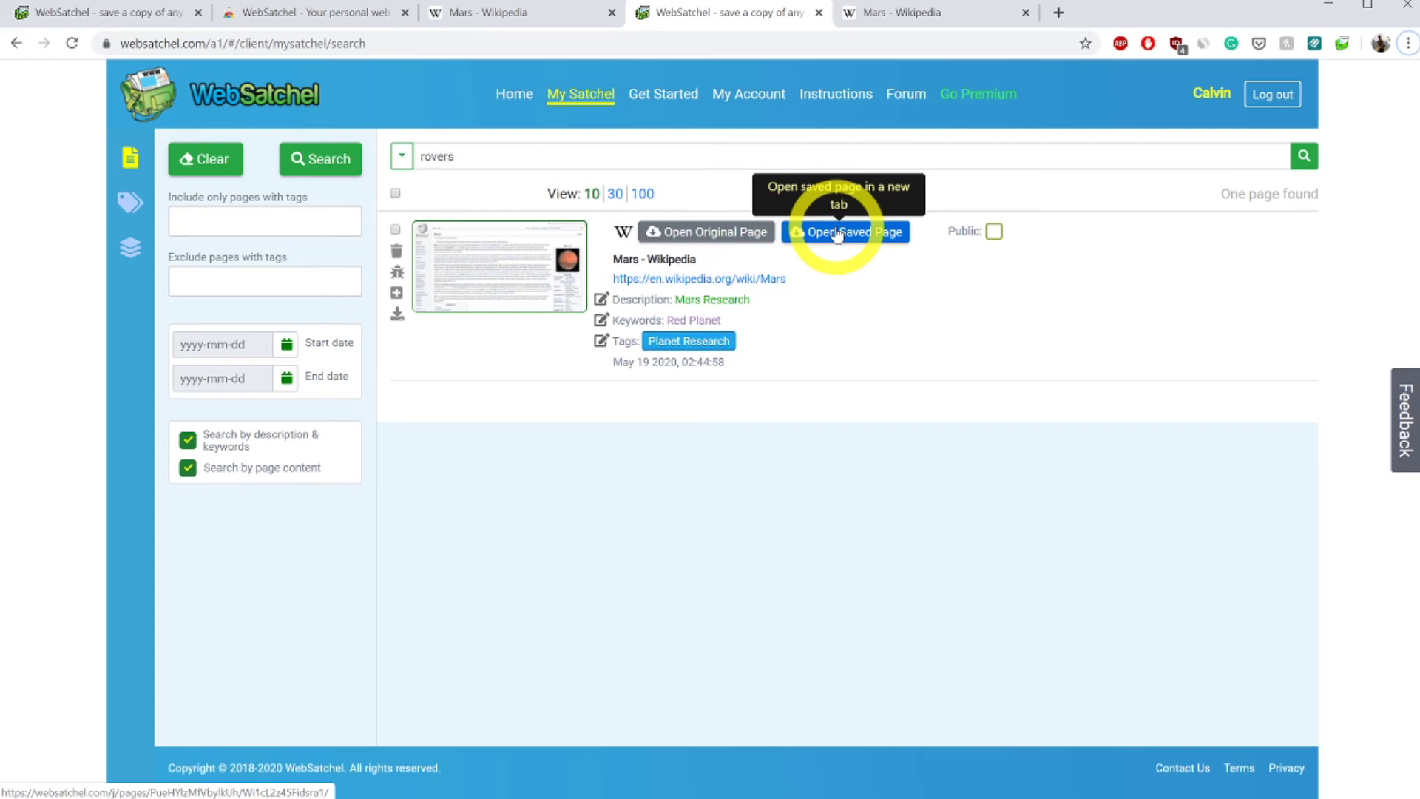
View the account details, try to upgrade the account to Premium, and go back to the account page
{"action": "left_click", "coordinate": [754, 97]}
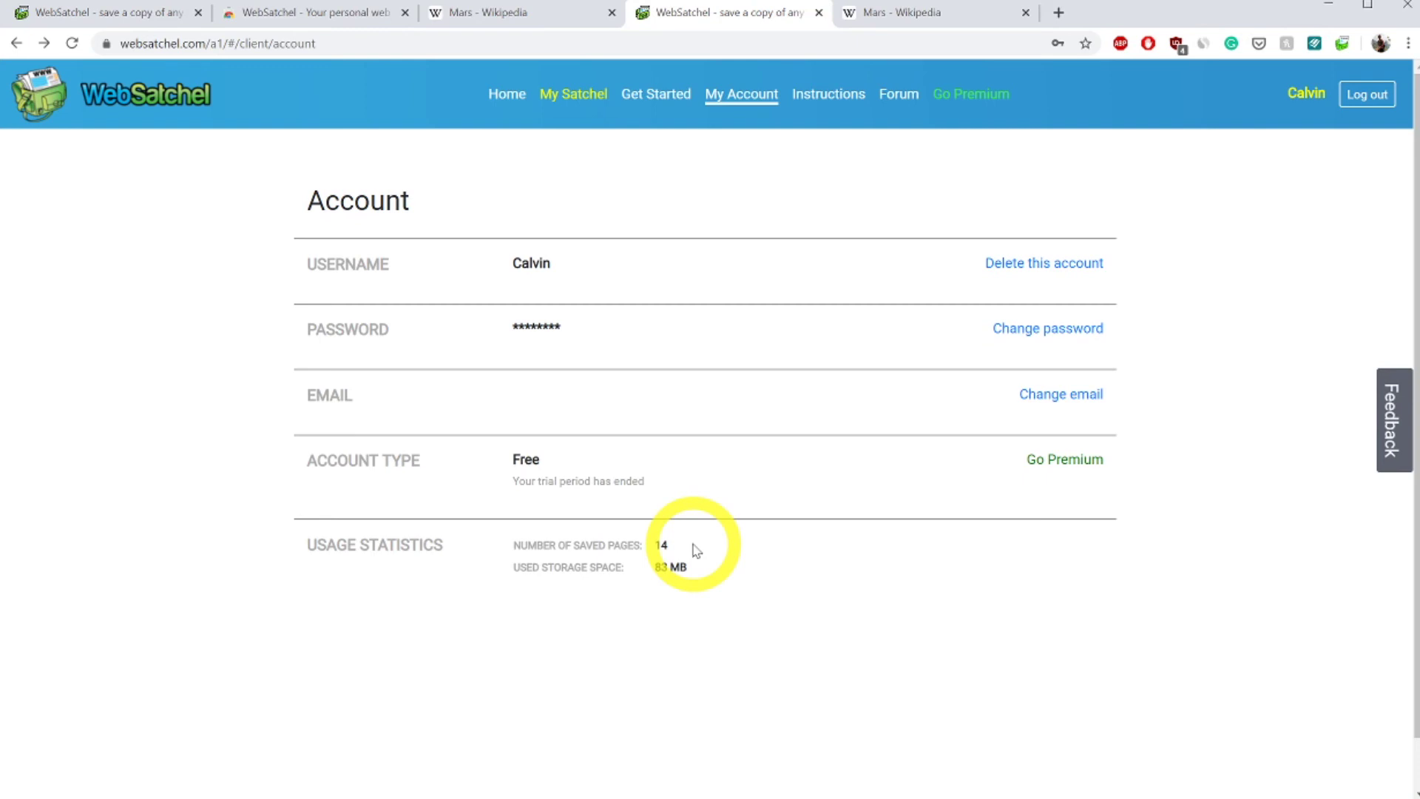
{"action": "left_click", "coordinate": [1056, 460]}
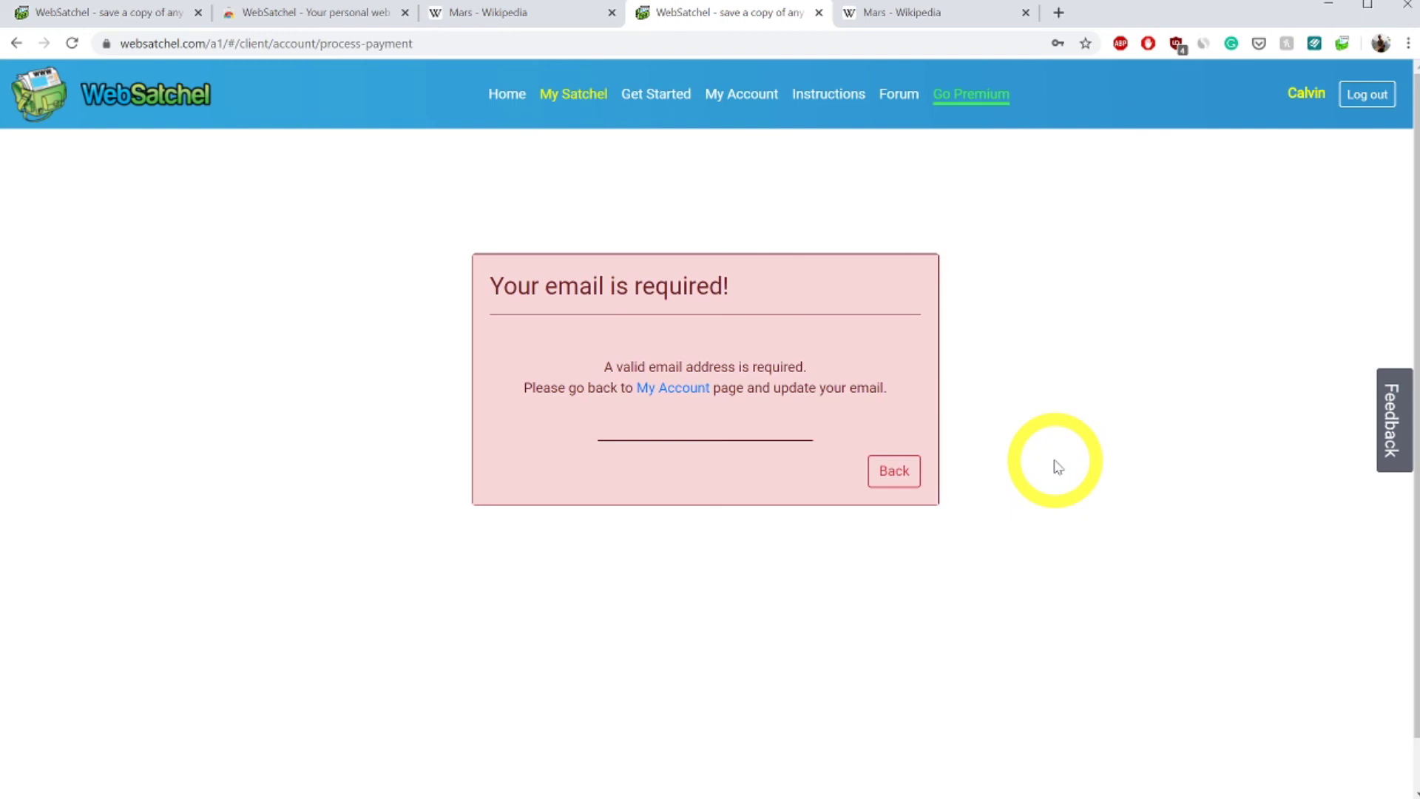
{"action": "left_click", "coordinate": [898, 471]}
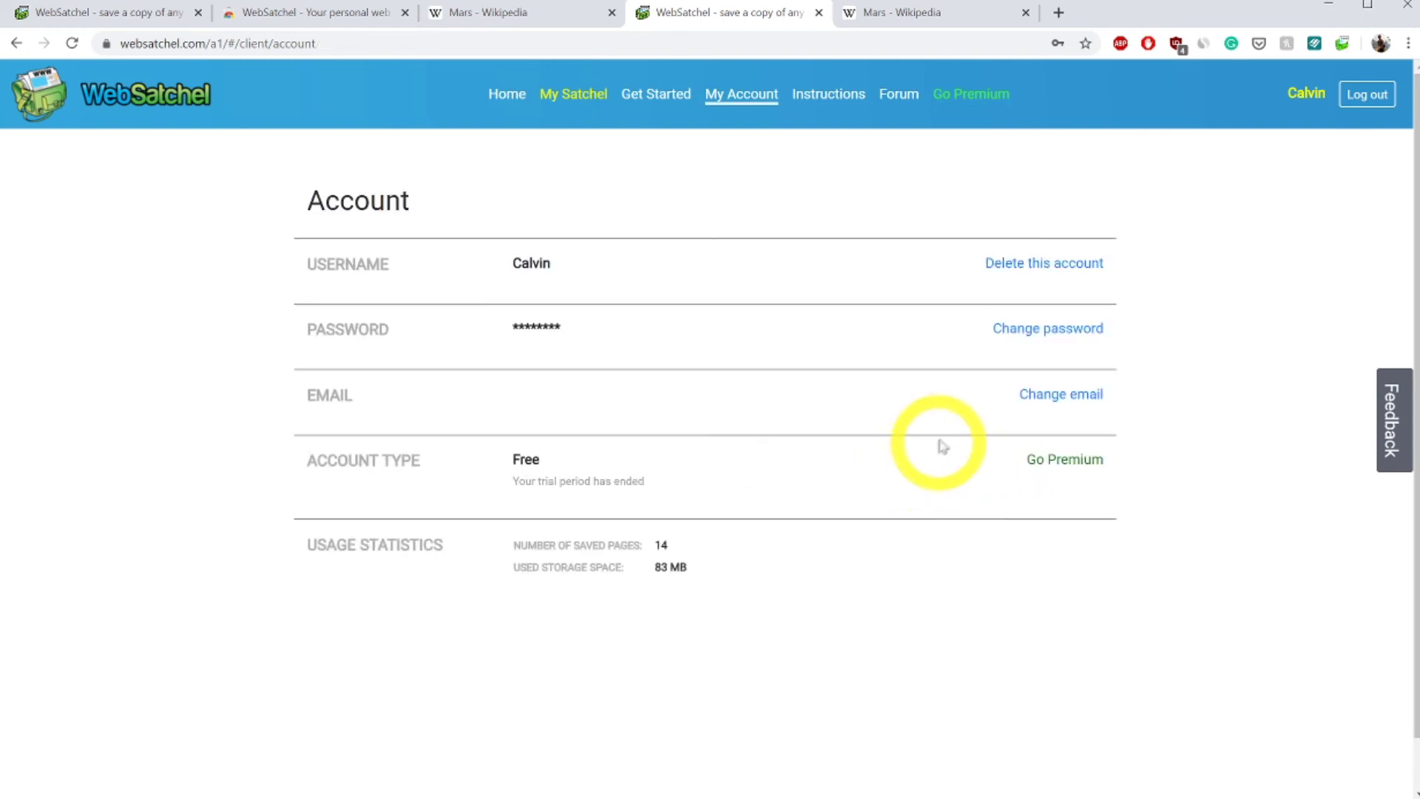
View the form for changing the account's email address and return to the account page
{"action": "left_click", "coordinate": [1056, 397]}
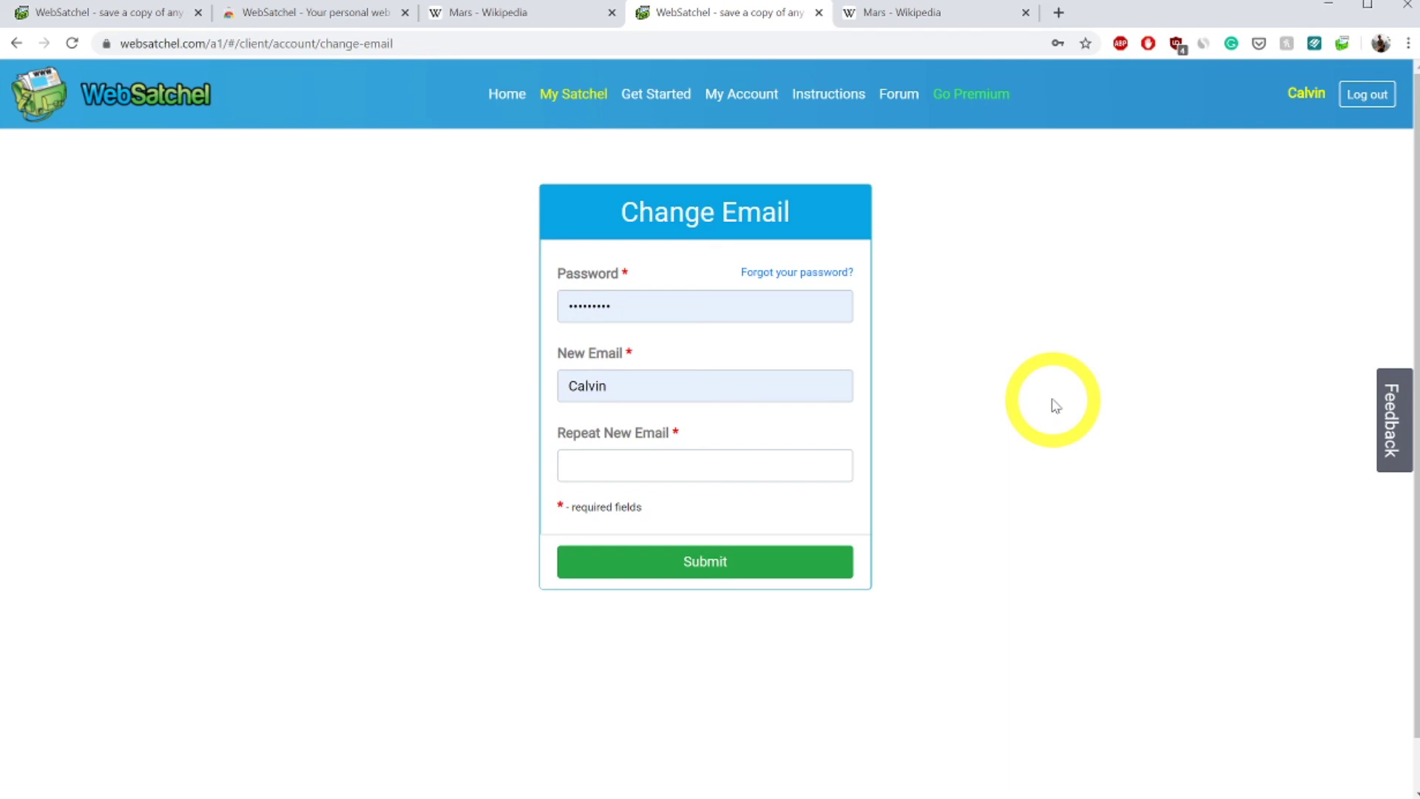
{"action": "type", "text": "24"}
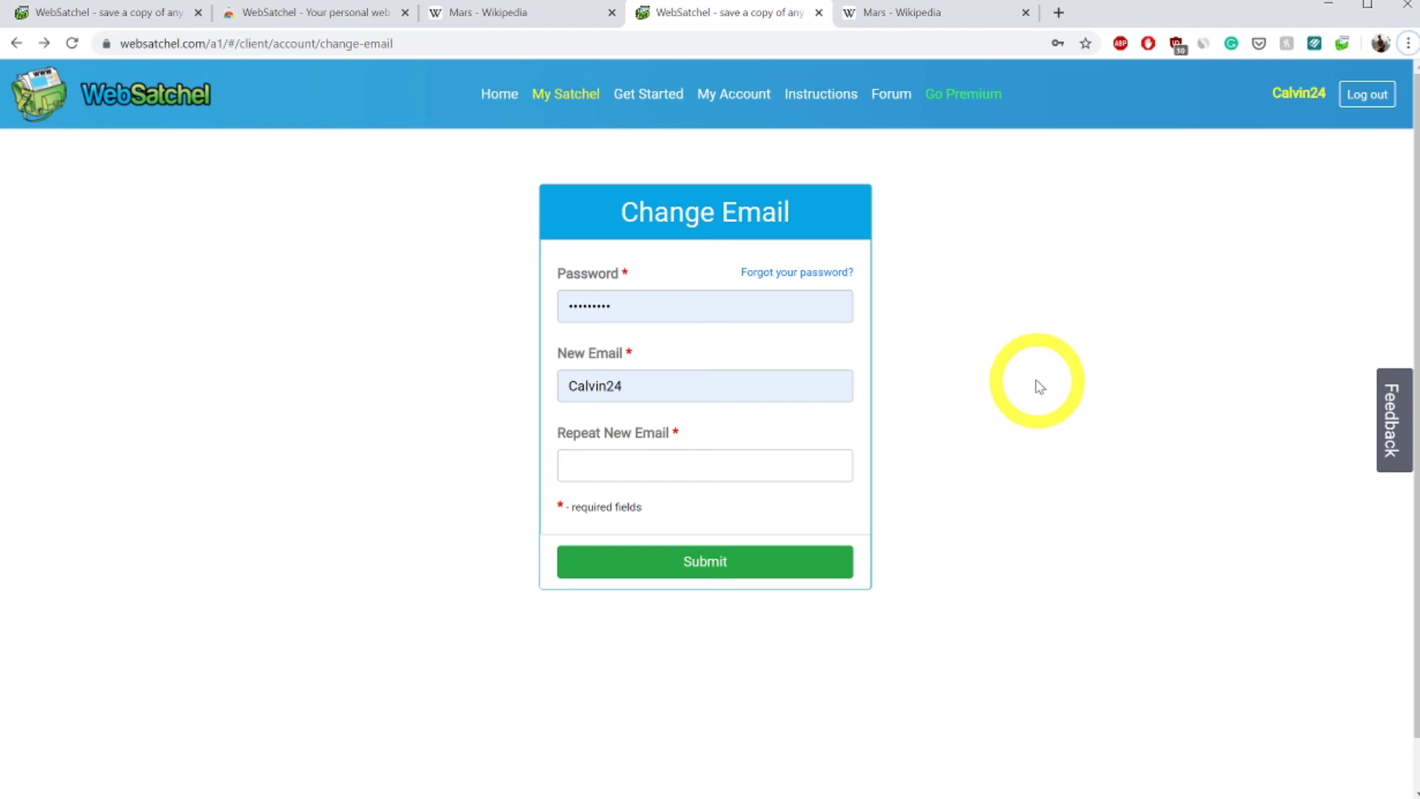
{"action": "left_click", "coordinate": [732, 100]}
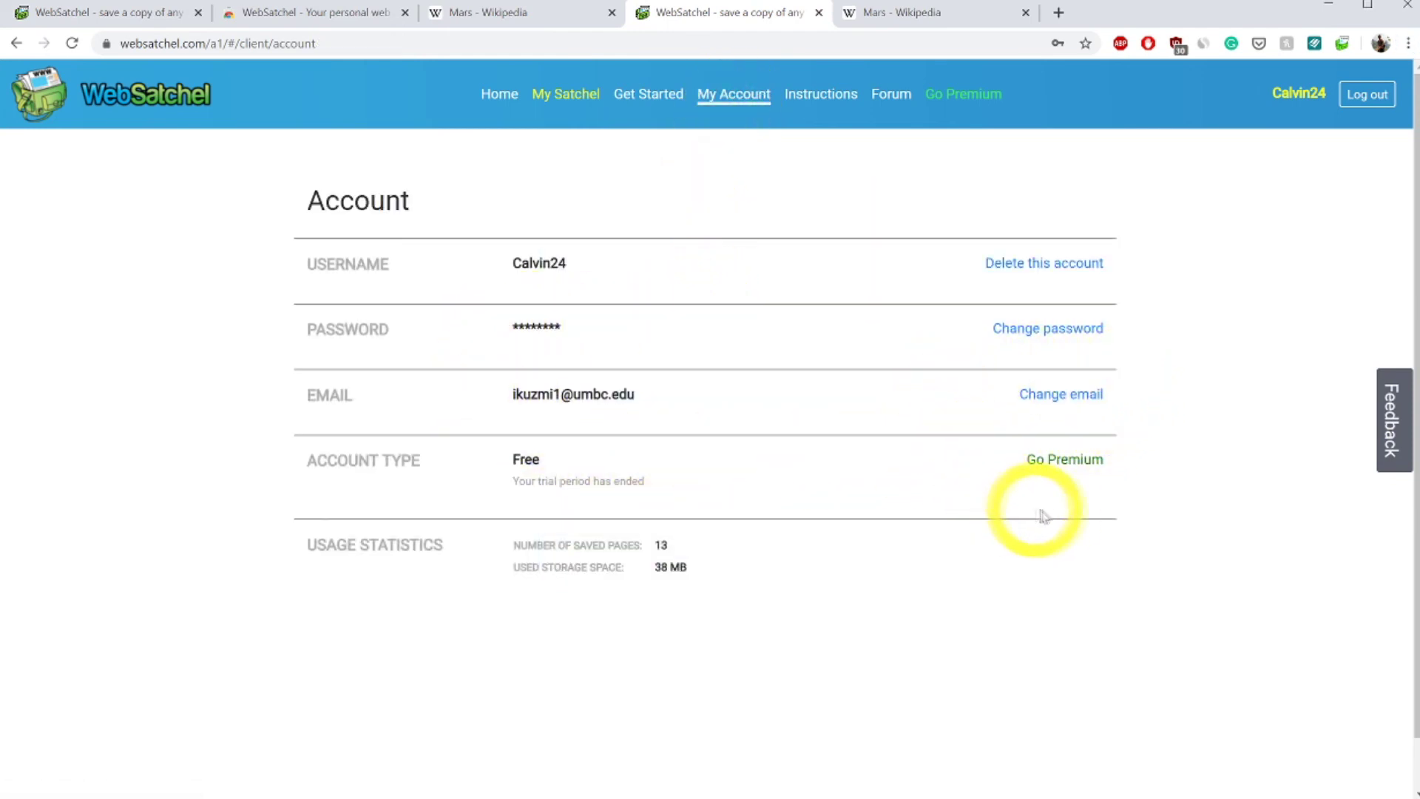
Open the Premium payment options and review the plans and the Trial, Free and Premium feature comparison
{"action": "left_click", "coordinate": [1069, 459]}
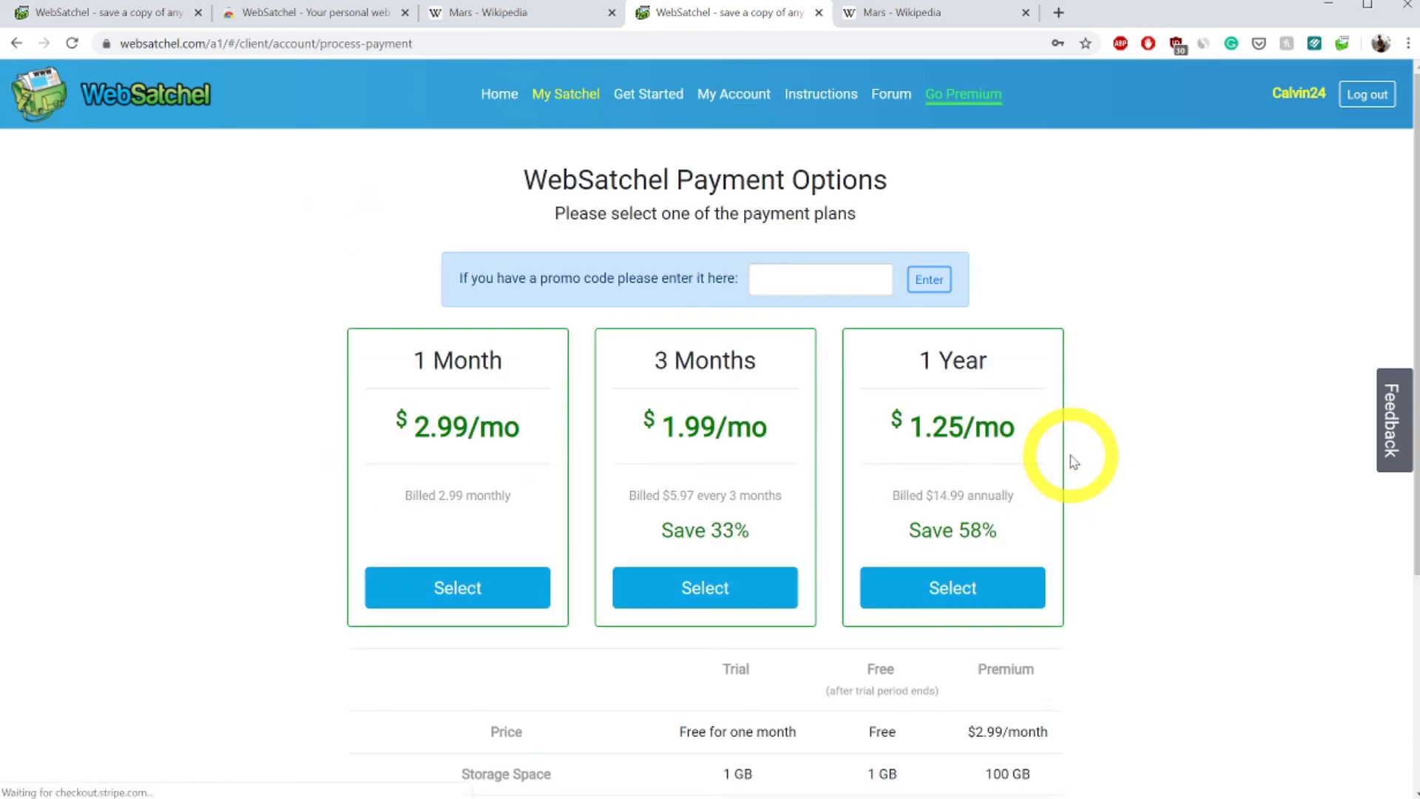
{"action": "scroll", "coordinate": [1117, 393], "scroll_direction": "down", "scroll_amount": 2}
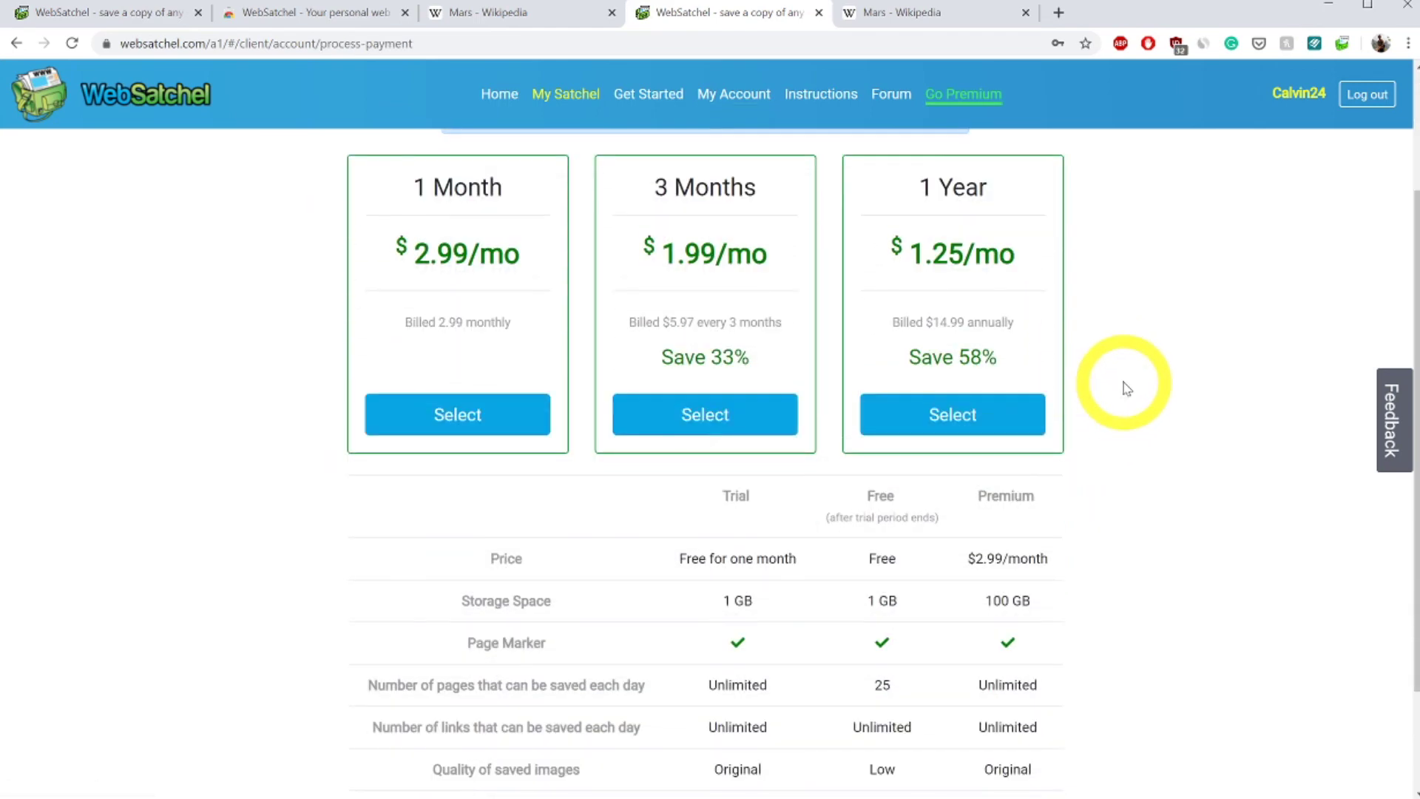
{"action": "scroll", "coordinate": [1126, 389], "scroll_direction": "down", "scroll_amount": 2}
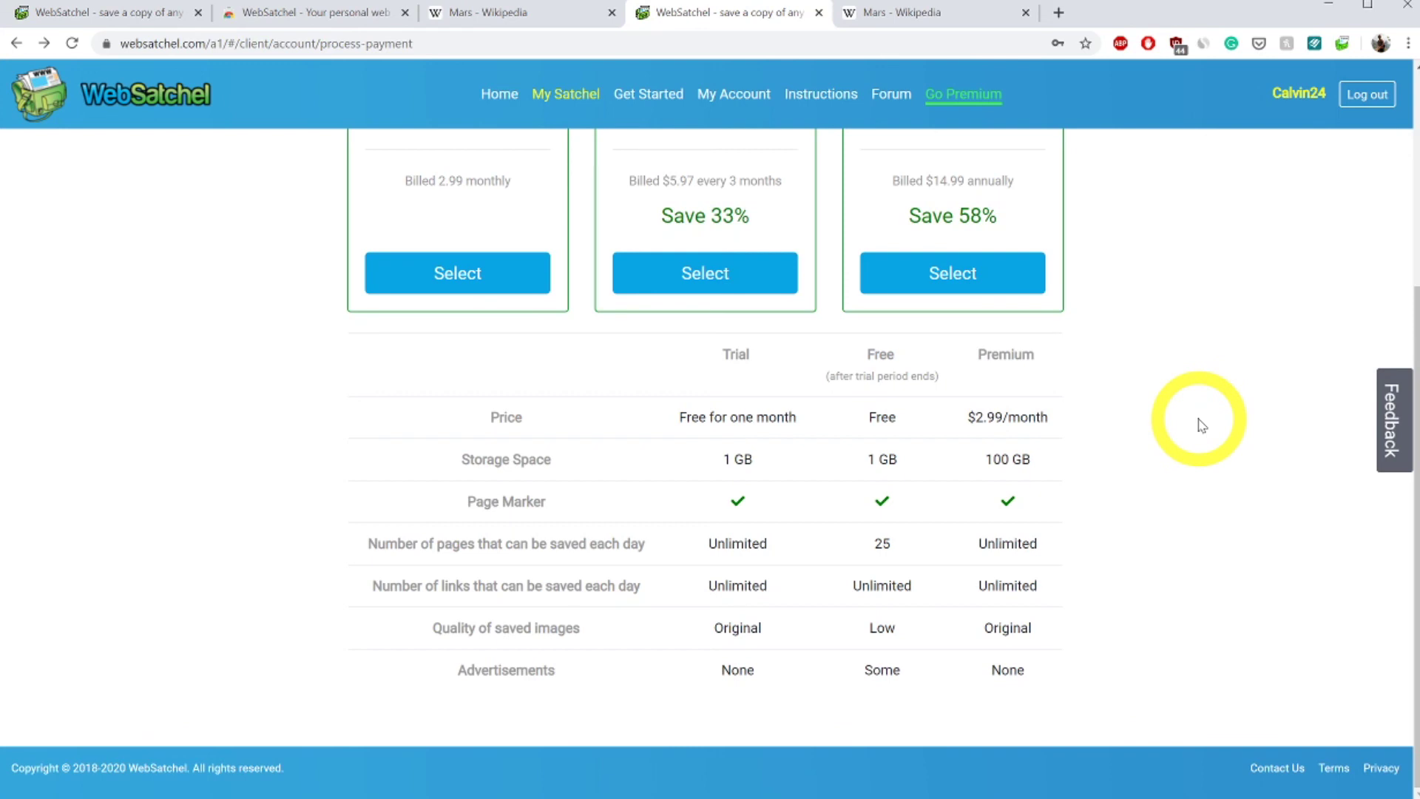
Open the WebSatchel instructions and browse from the introduction to the section on saving a page
{"action": "left_click", "coordinate": [820, 96]}
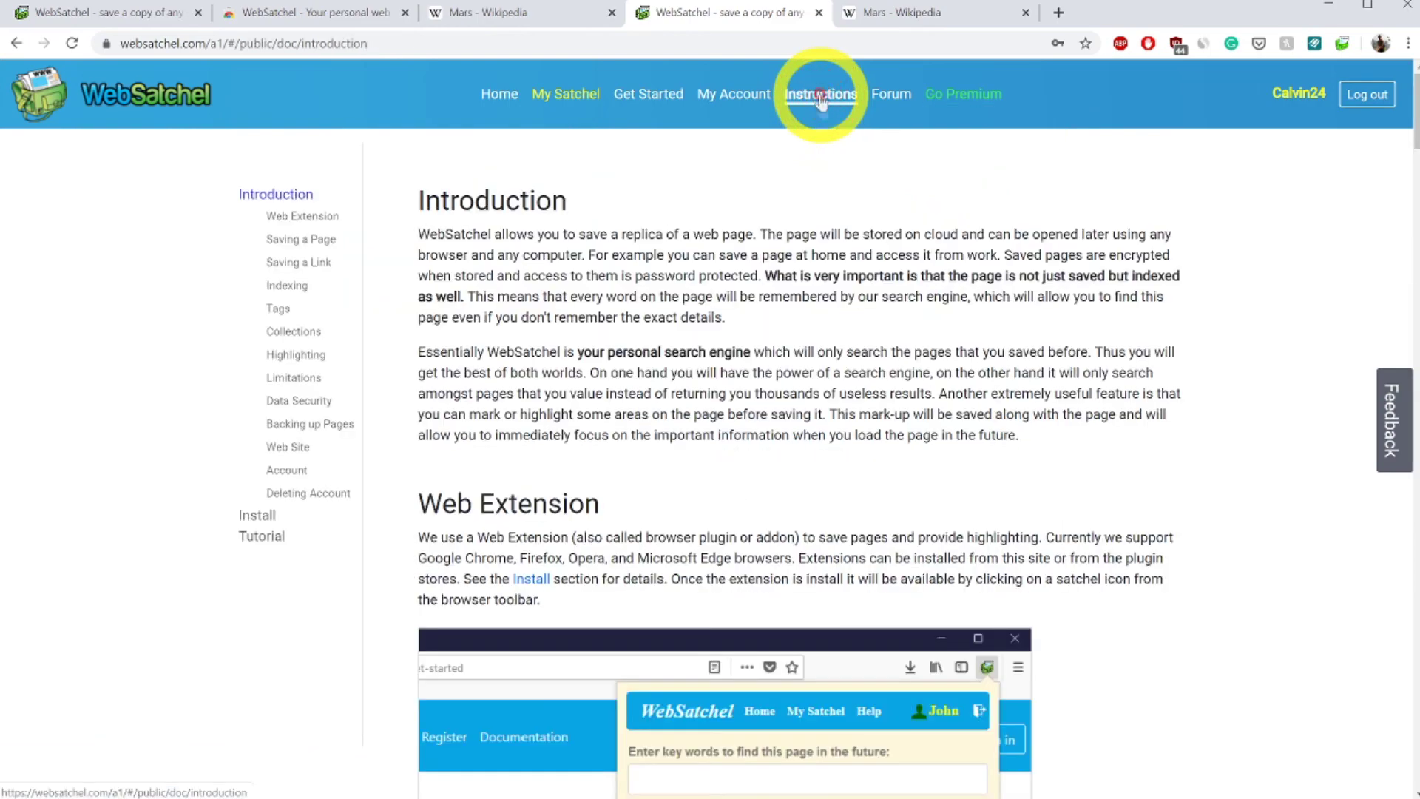
{"action": "scroll", "coordinate": [1087, 370], "scroll_direction": "down", "scroll_amount": 2}
{"action": "scroll", "coordinate": [1105, 363], "scroll_direction": "down", "scroll_amount": 5}
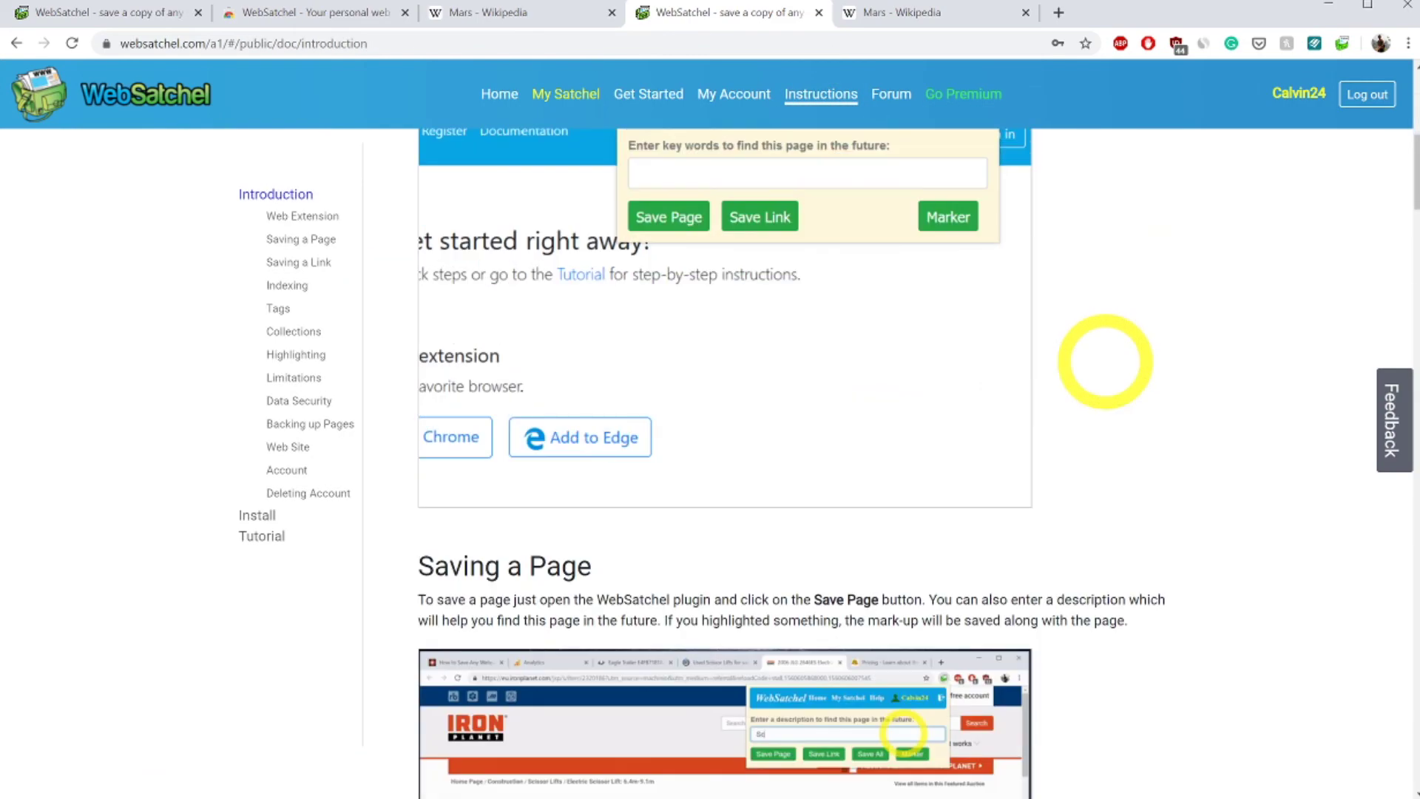